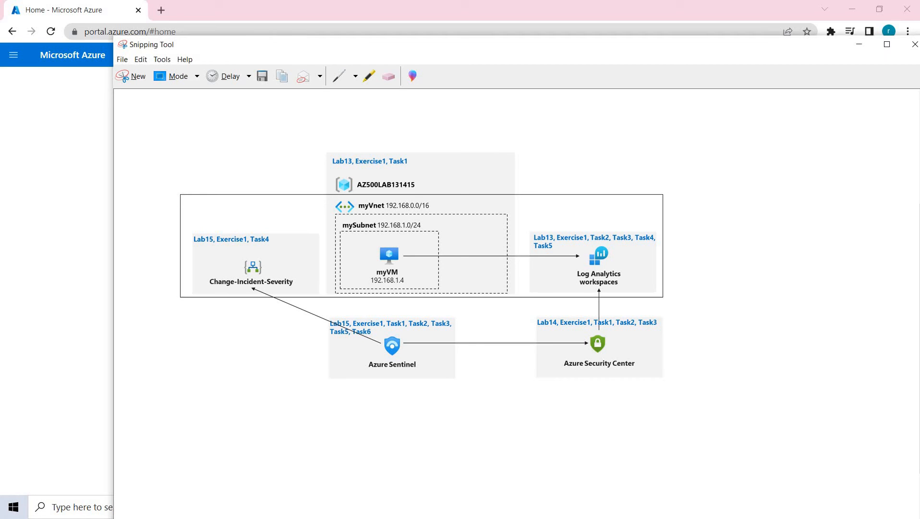
# - Circle the lab resources and Change-Incident-Severity, underline Azure Sentinel, then start a new capture
pyautogui.moveTo(405, 123)
pyautogui.mouseDown()
pyautogui.moveTo(321, 166)
pyautogui.moveTo(350, 284)
pyautogui.moveTo(481, 301)
pyautogui.moveTo(632, 414)
pyautogui.moveTo(623, 159)
pyautogui.moveTo(365, 118)
pyautogui.mouseUp()
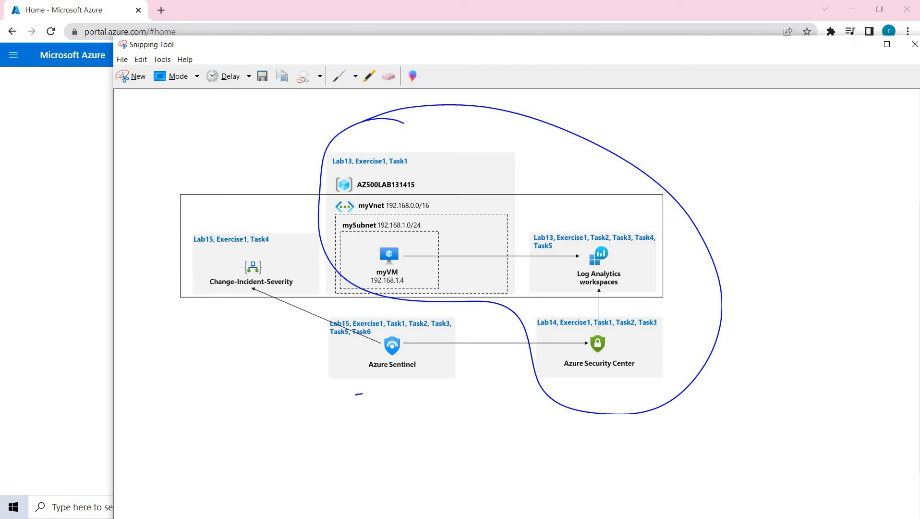
pyautogui.moveTo(362, 394); pyautogui.dragTo(456, 386)
pyautogui.moveTo(228, 304)
pyautogui.mouseDown()
pyautogui.moveTo(315, 286)
pyautogui.moveTo(248, 239)
pyautogui.moveTo(219, 309)
pyautogui.moveTo(281, 352)
pyautogui.mouseUp()
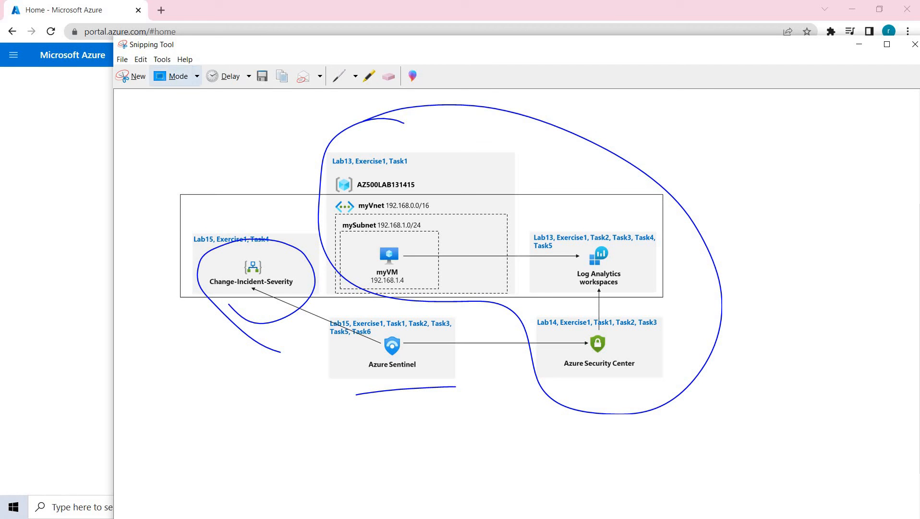
pyautogui.click(131, 76)
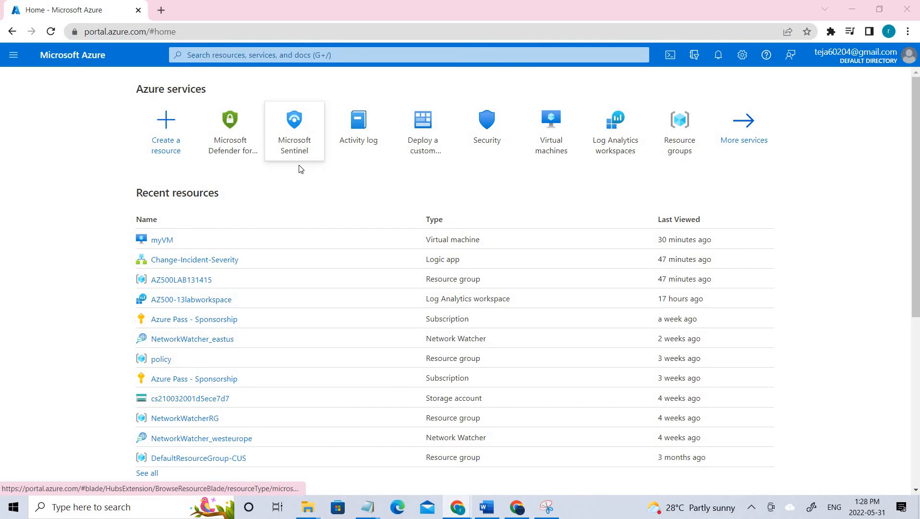
# - Open the AZ500-13labworkspace workspace from the Microsoft Sentinel workspace list
pyautogui.moveTo(300, 151)
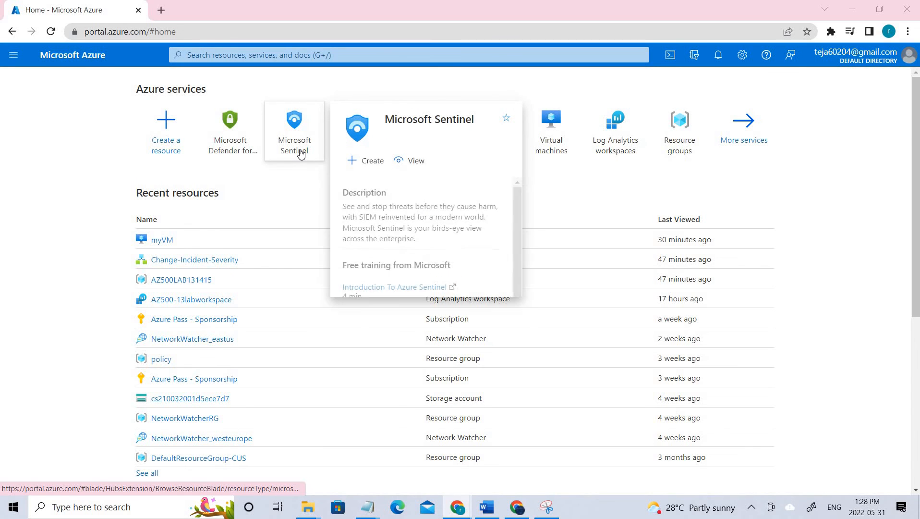
pyautogui.click(301, 153)
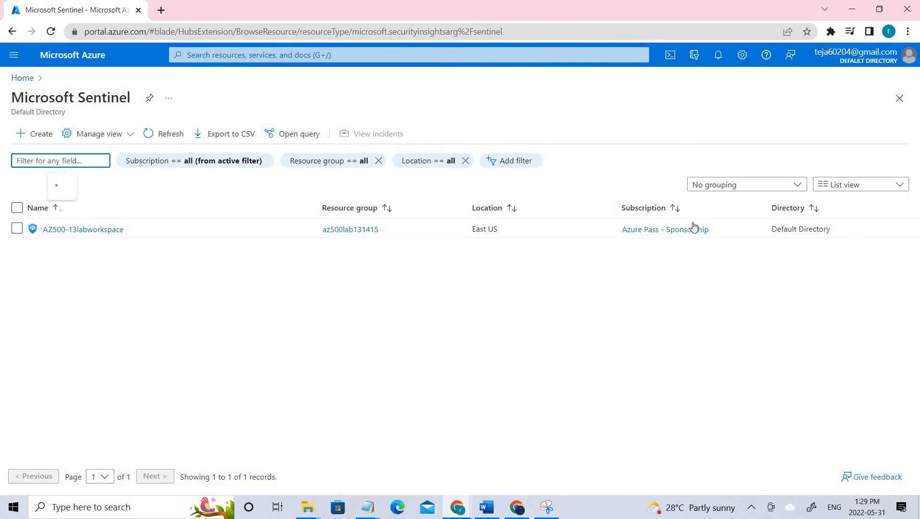
pyautogui.click(16, 228)
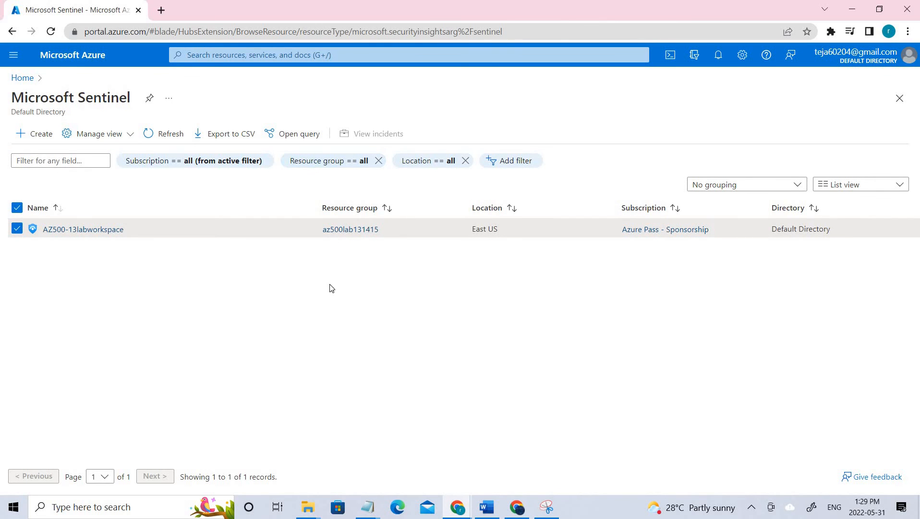
pyautogui.click(17, 229)
pyautogui.click(85, 229)
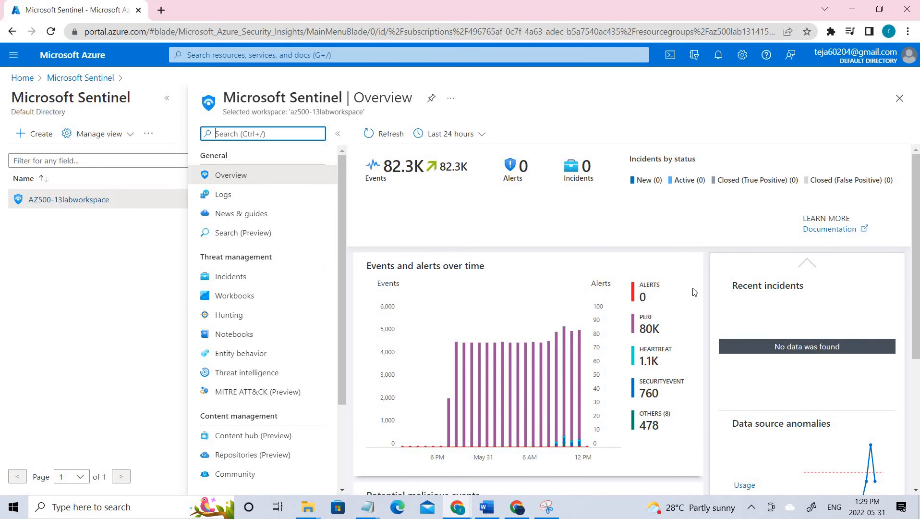
# - Go to the workspace's Sentinel Data connectors page under Configuration
pyautogui.scroll(-3, 659, 293)
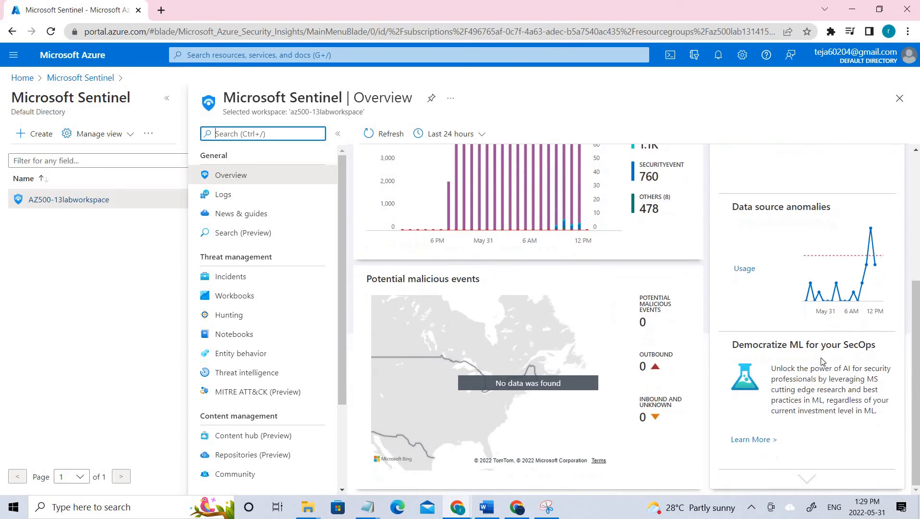
pyautogui.scroll(4, 721, 336)
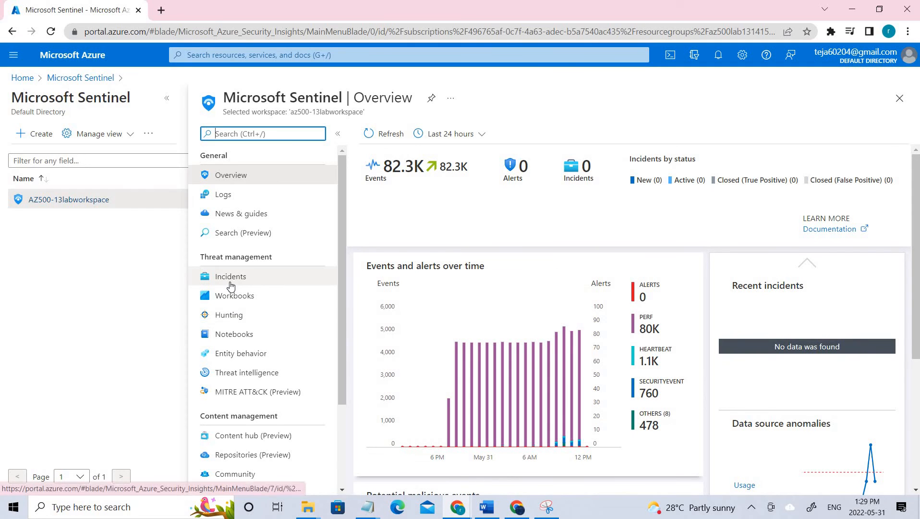
pyautogui.scroll(-2, 233, 293)
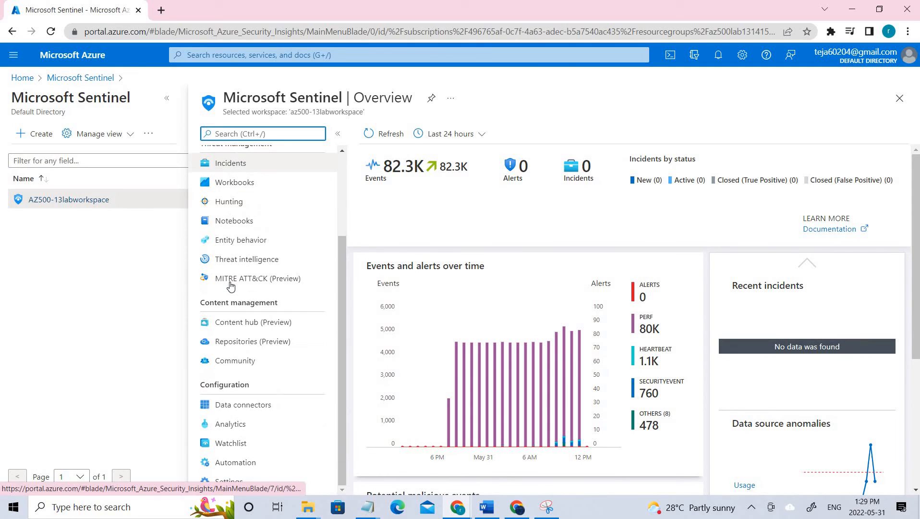
pyautogui.click(246, 409)
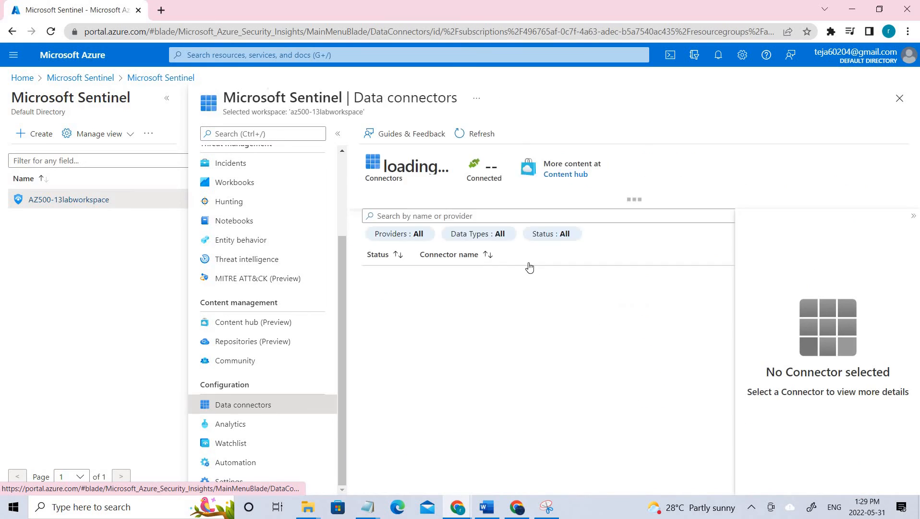
# - Search connectors for 'Azure ac' and open the Azure Activity connector page
pyautogui.click(473, 214)
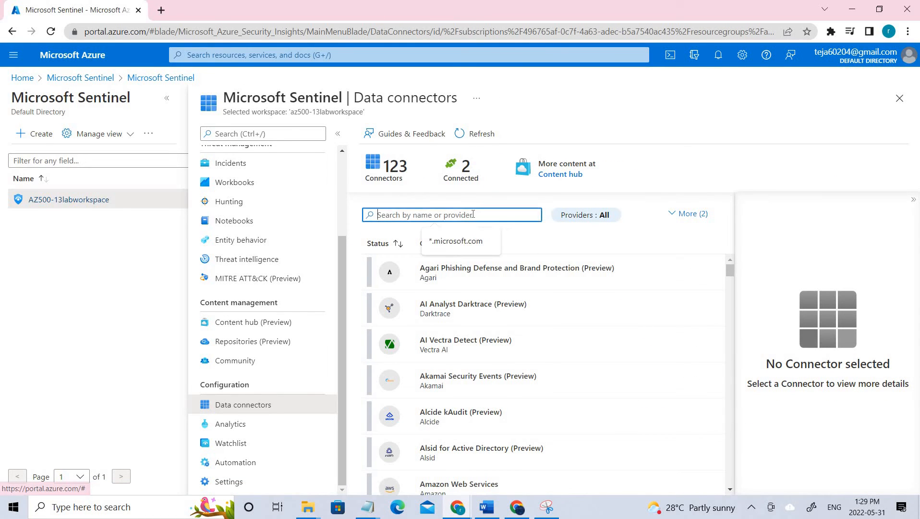
pyautogui.write('Az')
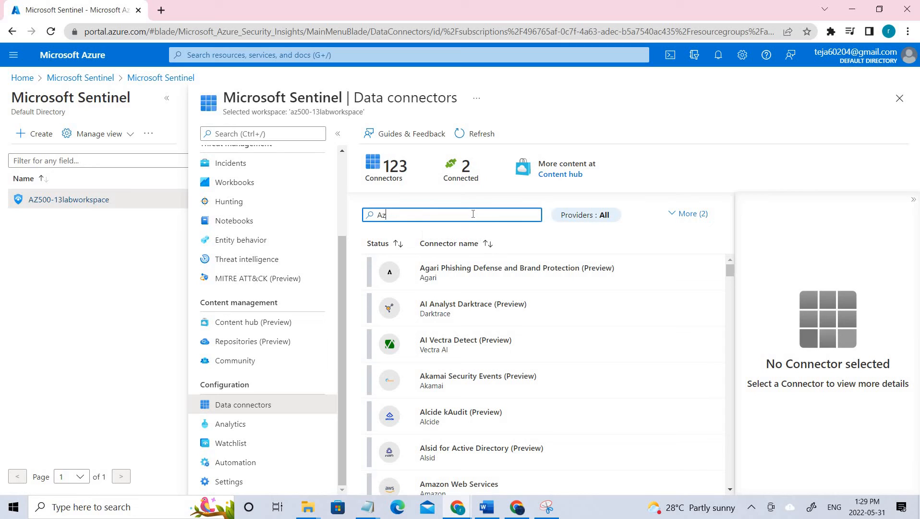
pyautogui.write('ure ac')
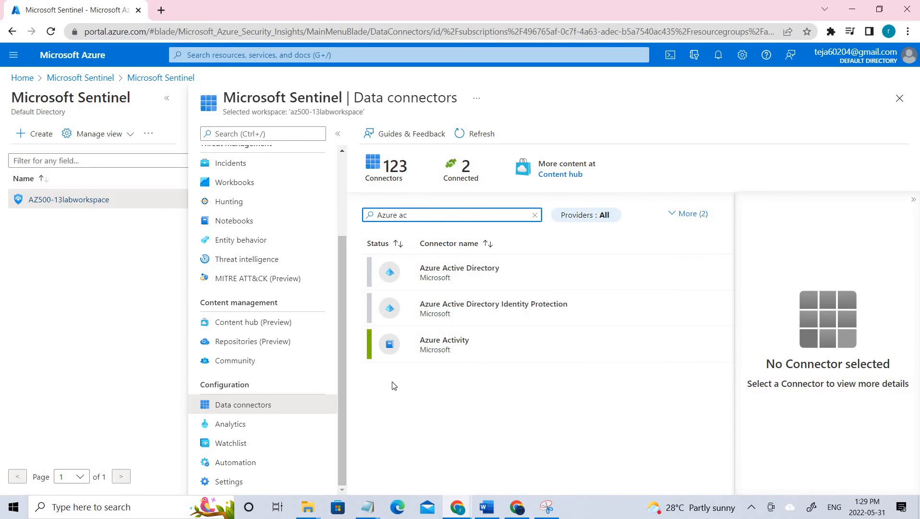
pyautogui.click(450, 342)
pyautogui.scroll(-1, 830, 414)
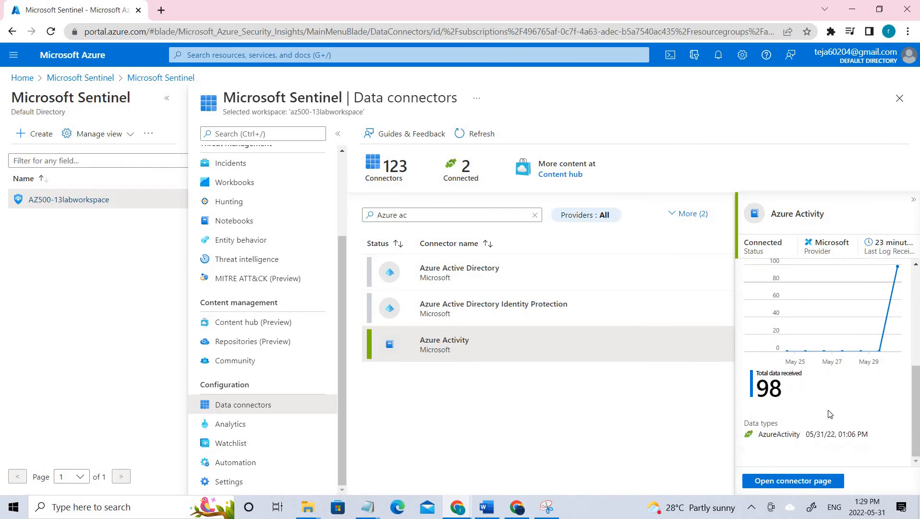
pyautogui.scroll(4, 836, 413)
pyautogui.scroll(-1, 865, 406)
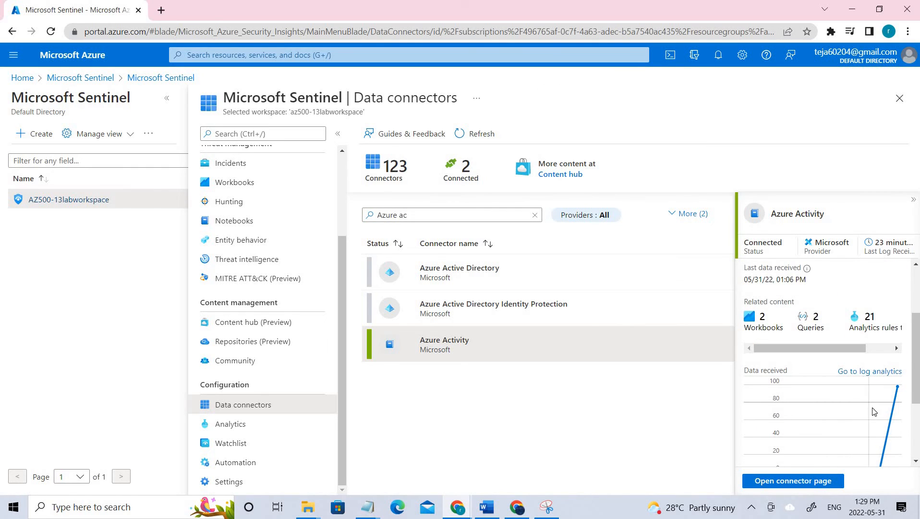
pyautogui.scroll(-3, 871, 405)
pyautogui.click(808, 485)
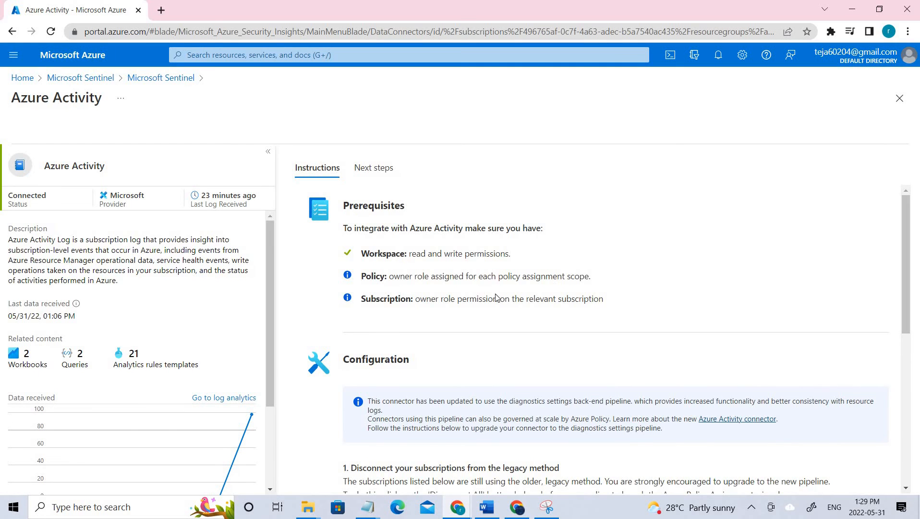
# - Highlight the step 2 policy instructions and launch the Azure Policy Assignment wizard
pyautogui.scroll(-5, 495, 308)
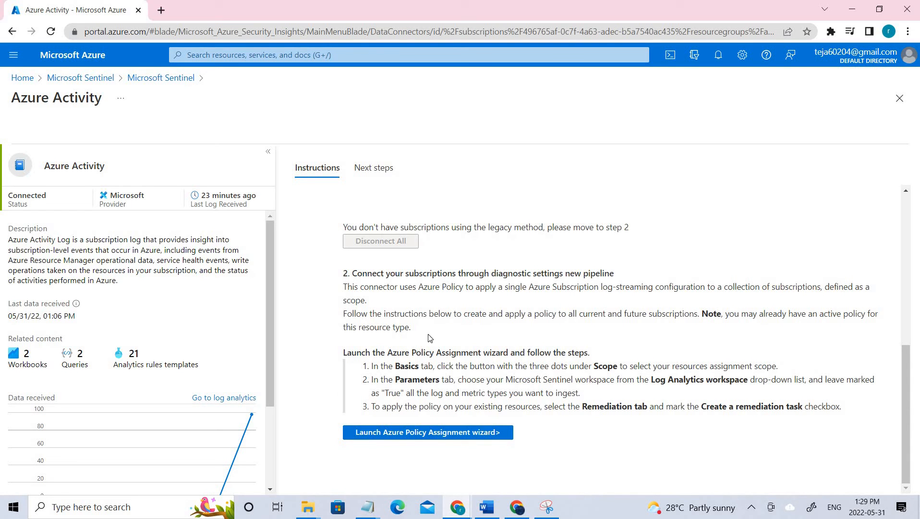
pyautogui.scroll(1, 345, 245)
pyautogui.scroll(2, 345, 245)
pyautogui.moveTo(343, 193); pyautogui.dragTo(590, 413)
pyautogui.moveTo(851, 468); pyautogui.dragTo(446, 347)
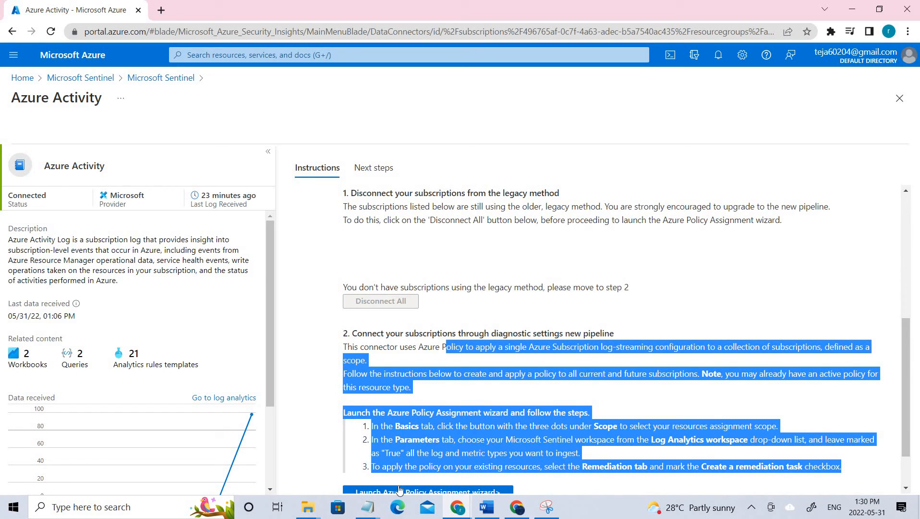
pyautogui.scroll(-1, 405, 414)
pyautogui.click(406, 434)
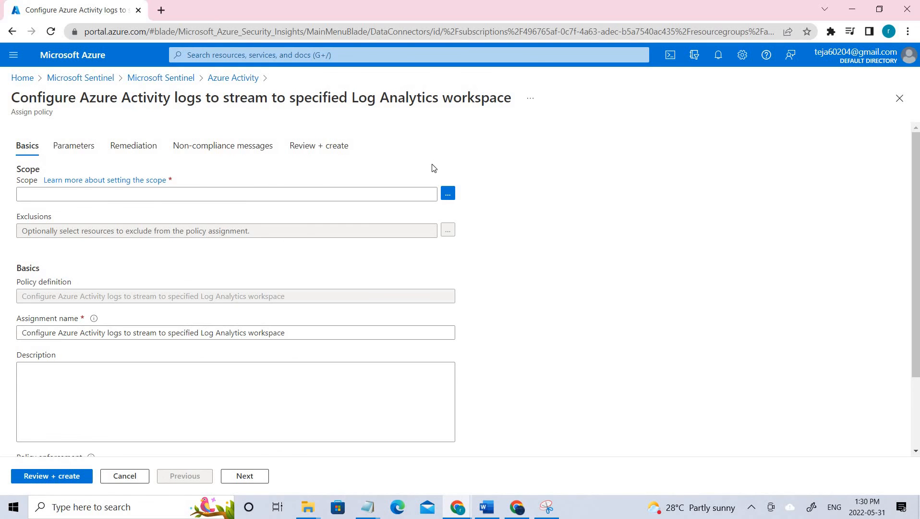
# - Set the assignment scope to the Azure Pass - Sponsorship subscription and continue to Parameters
pyautogui.click(448, 194)
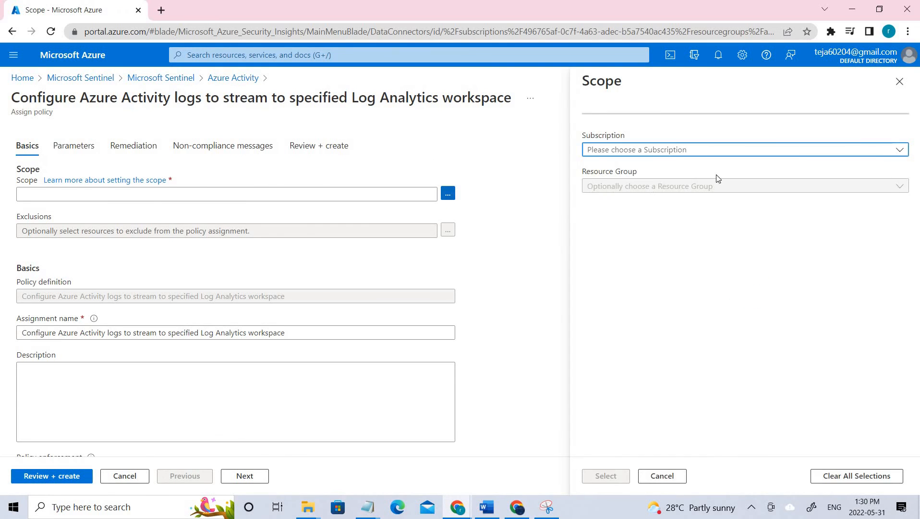
pyautogui.click(898, 150)
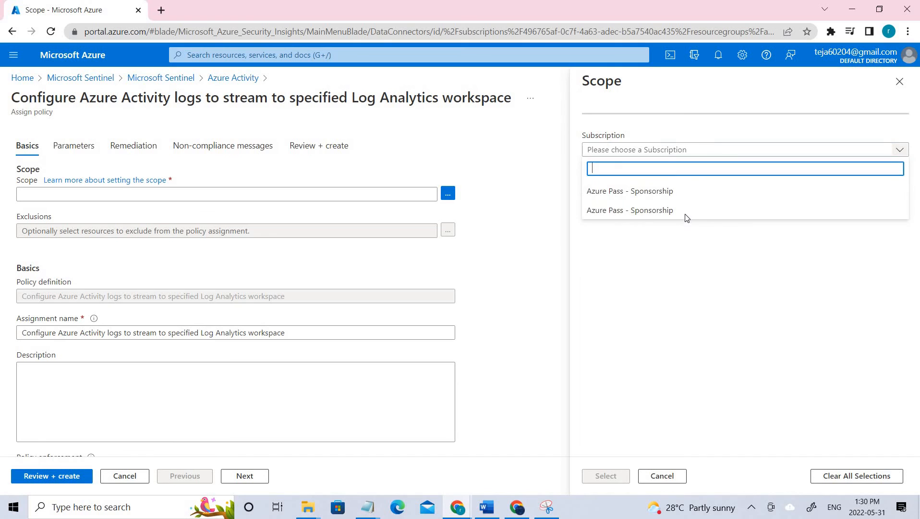
pyautogui.click(687, 218)
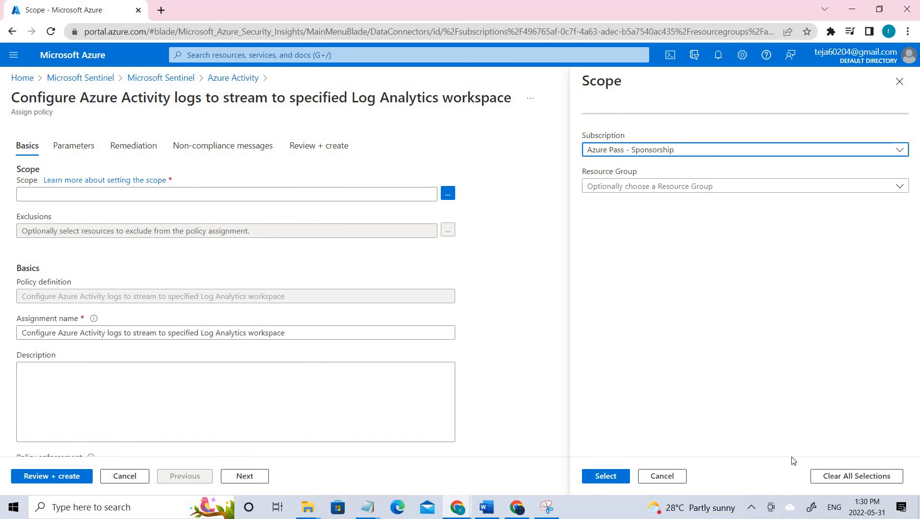
pyautogui.click(604, 474)
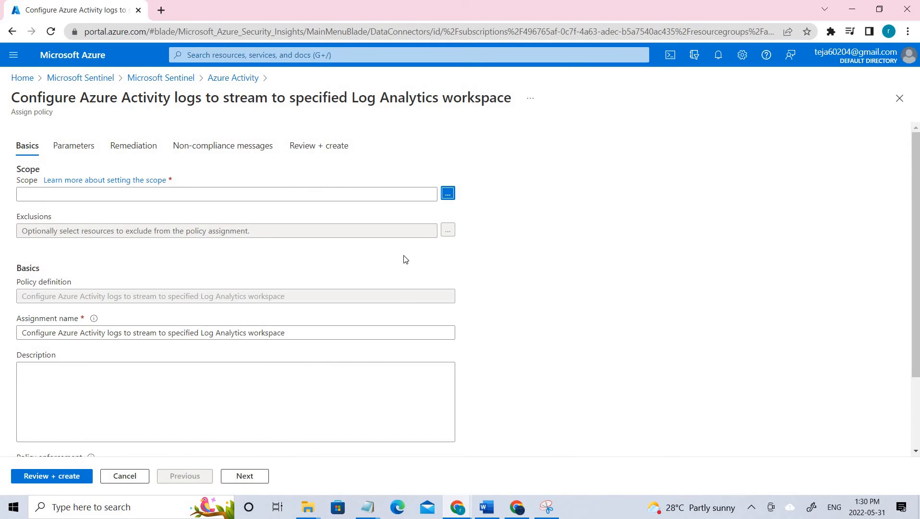
pyautogui.scroll(-3, 347, 296)
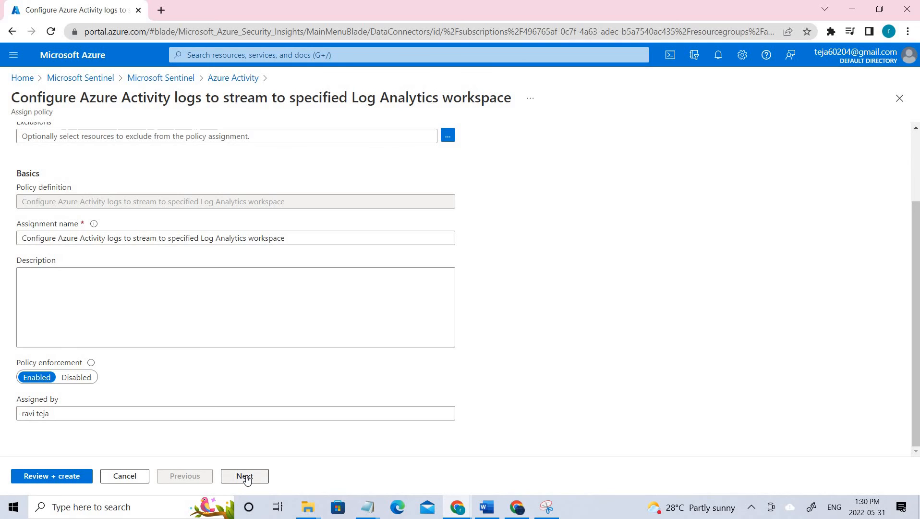
pyautogui.click(245, 477)
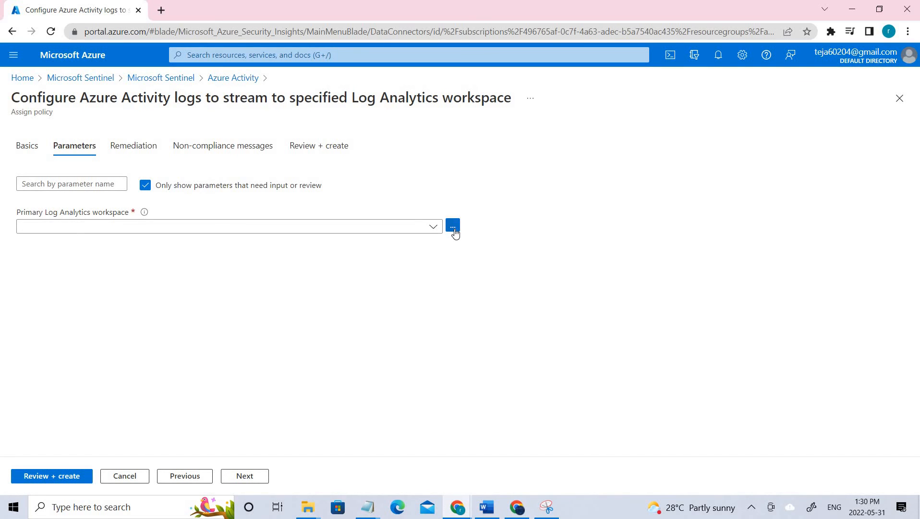
# - Choose AZ500-13labworkspace as the primary Log Analytics workspace and continue to remediation
pyautogui.click(453, 225)
pyautogui.click(755, 173)
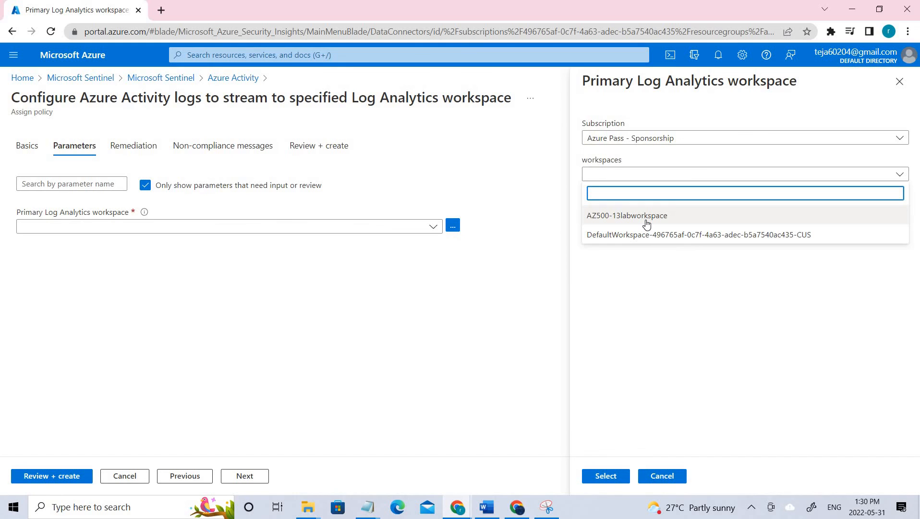
pyautogui.click(646, 223)
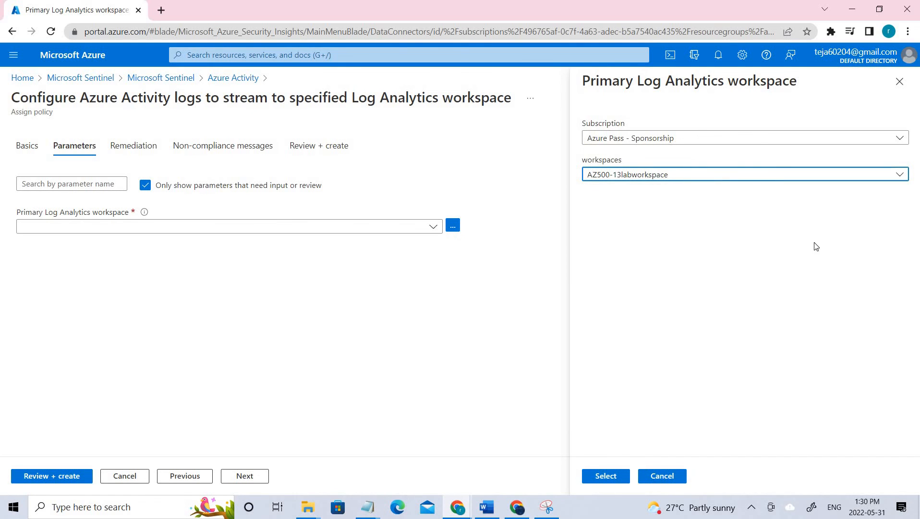
pyautogui.click(617, 477)
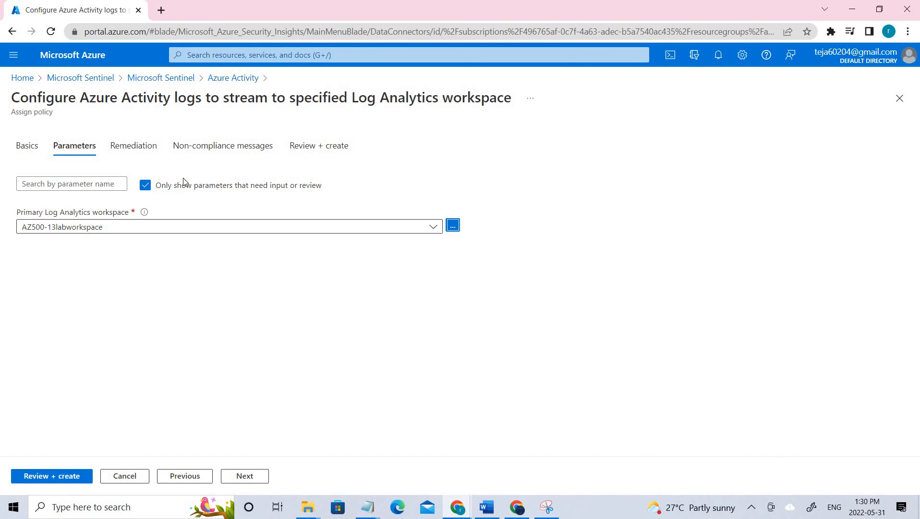
pyautogui.click(249, 477)
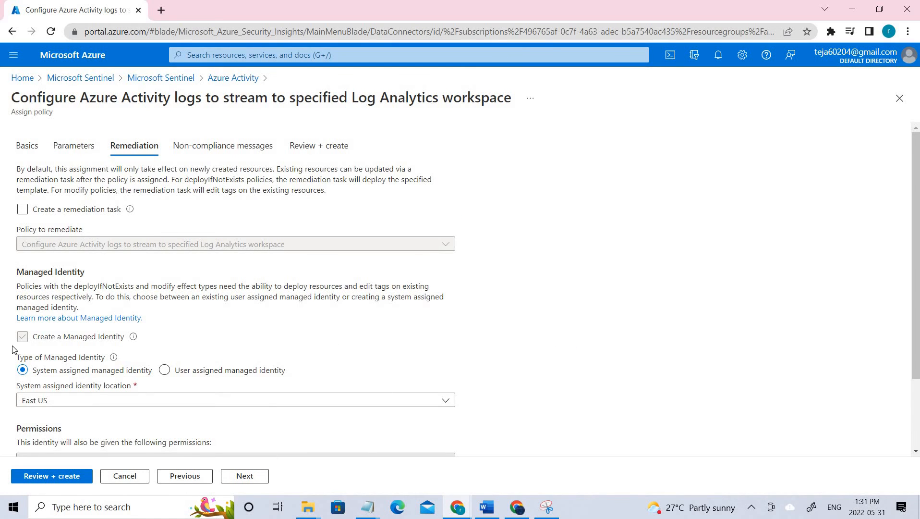
# - Advance through Non-compliance messages to Review + create, then leave via the Azure Activity breadcrumb
pyautogui.scroll(-1, 14, 350)
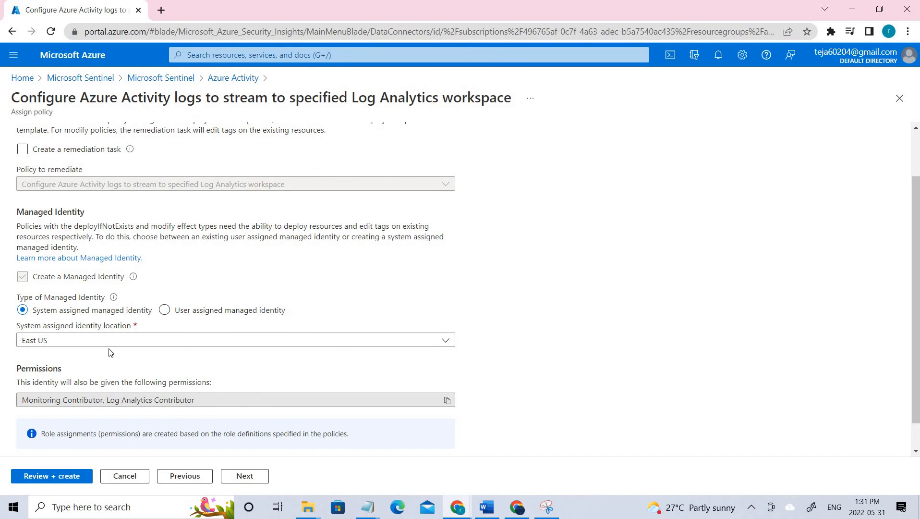
pyautogui.scroll(-1, 109, 351)
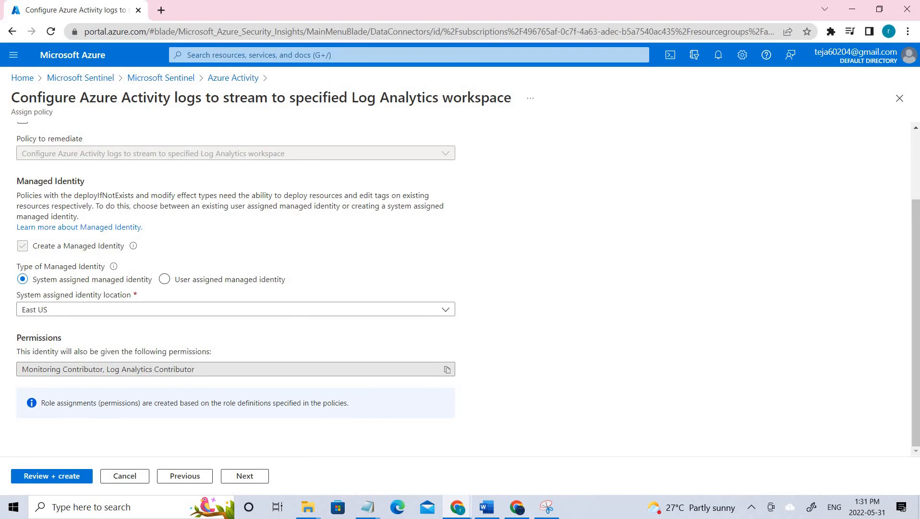
pyautogui.click(243, 481)
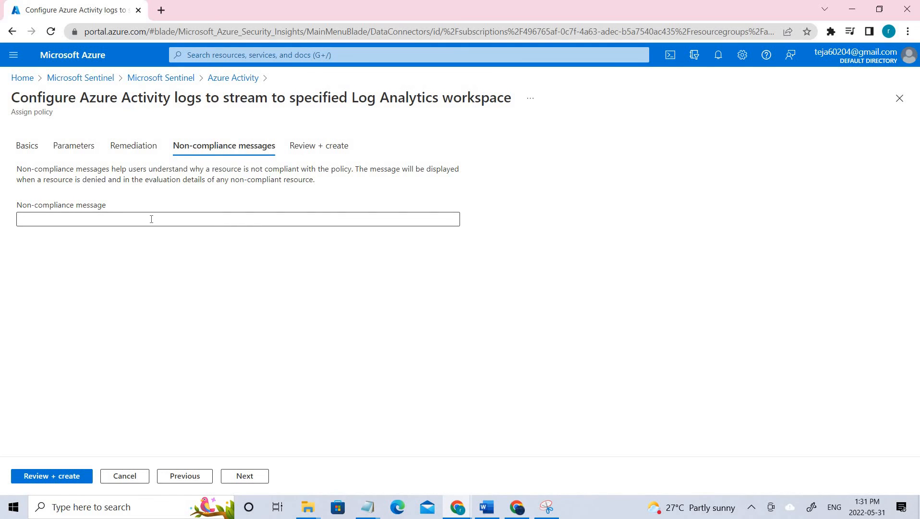
pyautogui.click(291, 140)
pyautogui.scroll(-2, 207, 308)
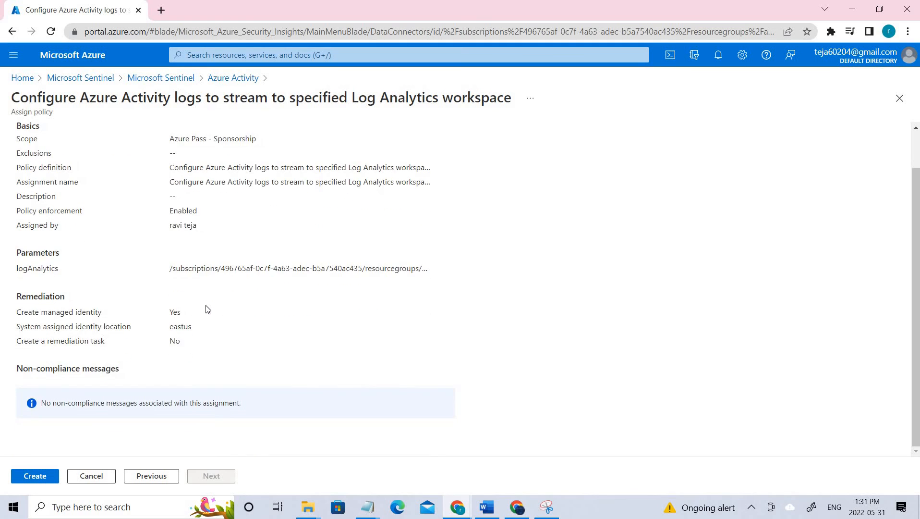
pyautogui.scroll(2, 206, 308)
pyautogui.scroll(-2, 56, 425)
pyautogui.scroll(2, 56, 428)
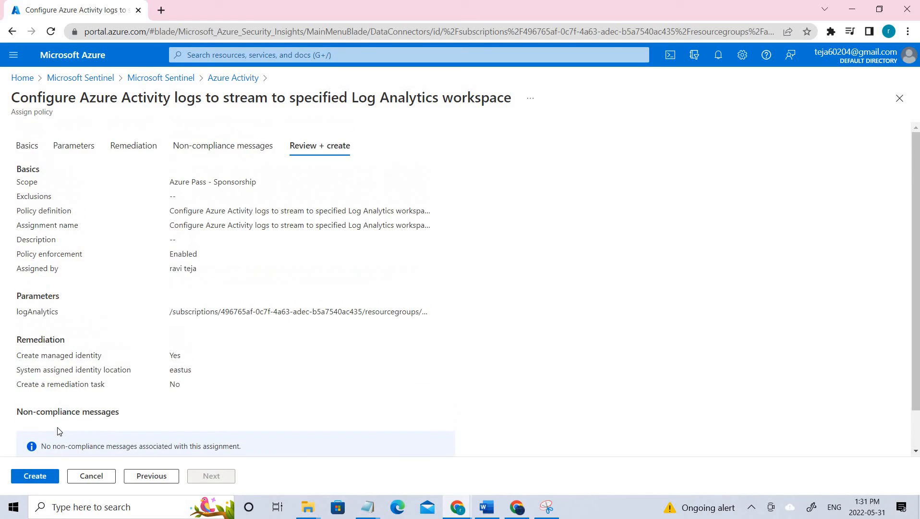
pyautogui.click(224, 82)
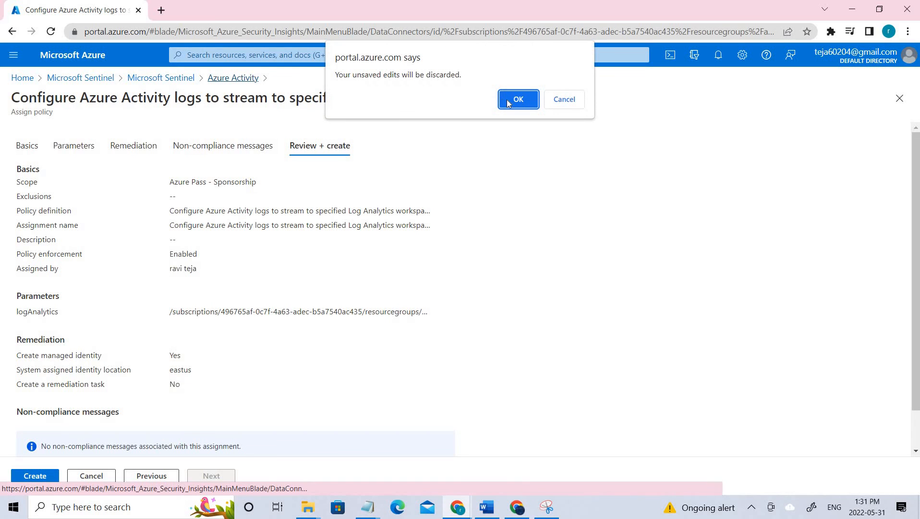
# - Discard the unsaved assignment, note Azure Activity's Connected status, and return to Sentinel workspaces
pyautogui.click(507, 99)
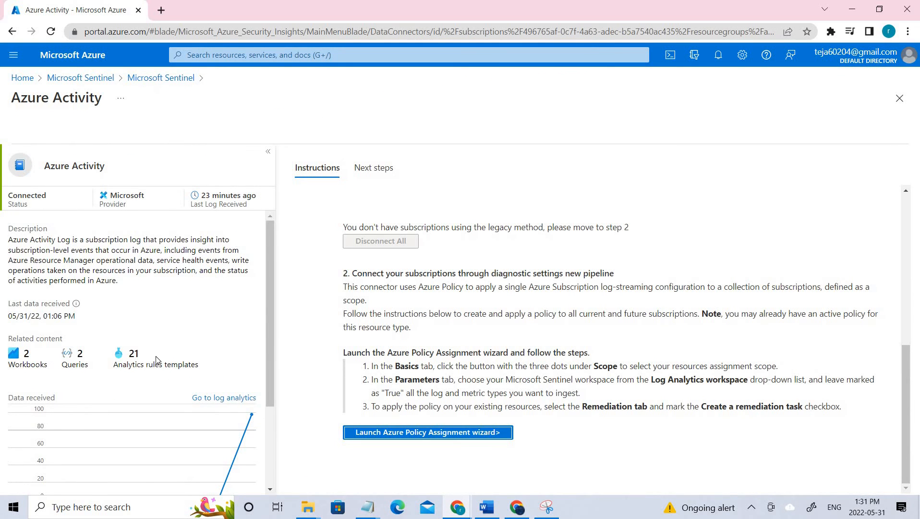
pyautogui.scroll(-3, 157, 360)
pyautogui.scroll(3, 154, 336)
pyautogui.moveTo(6, 195); pyautogui.dragTo(48, 196)
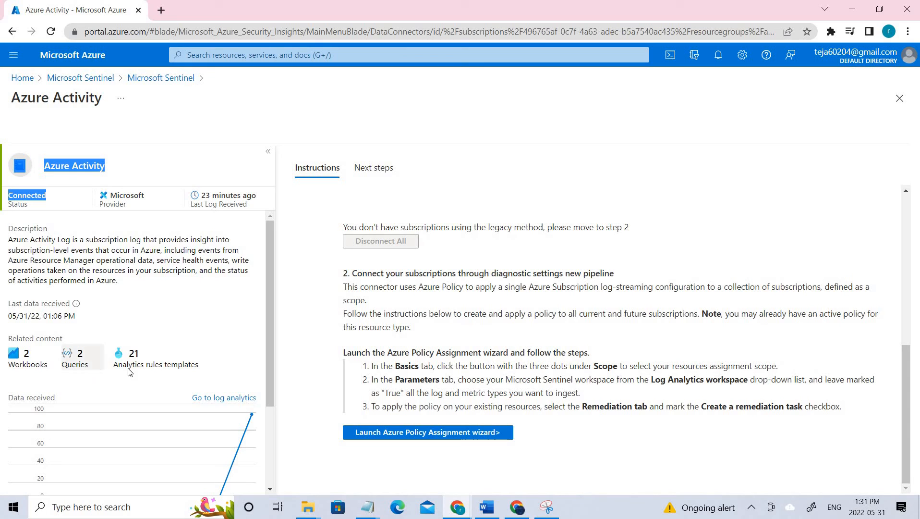
pyautogui.scroll(-3, 129, 372)
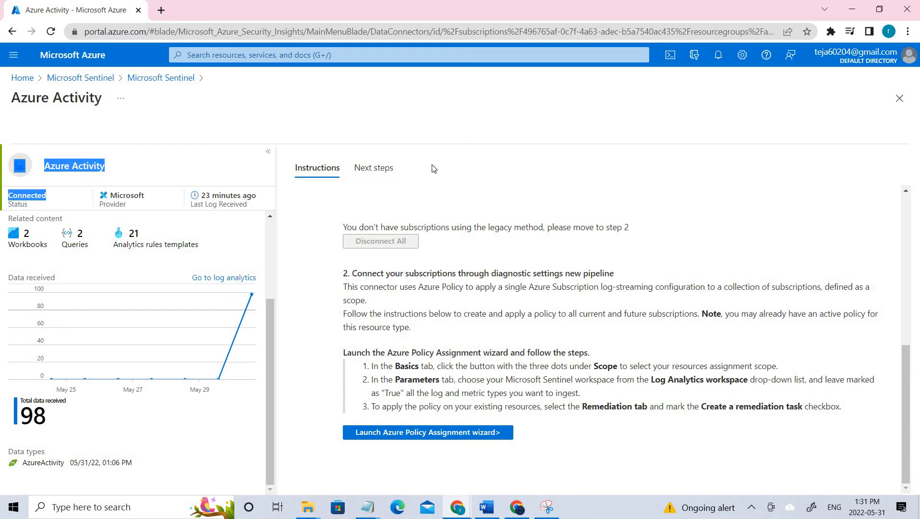
pyautogui.click(110, 82)
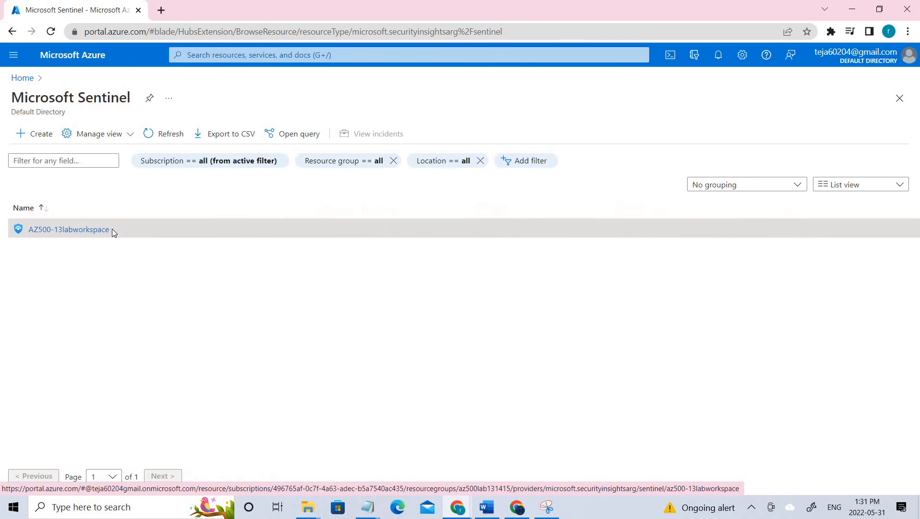
# - Open the Analytics page of AZ500-13labworkspace, showing its 3 active rules
pyautogui.click(113, 229)
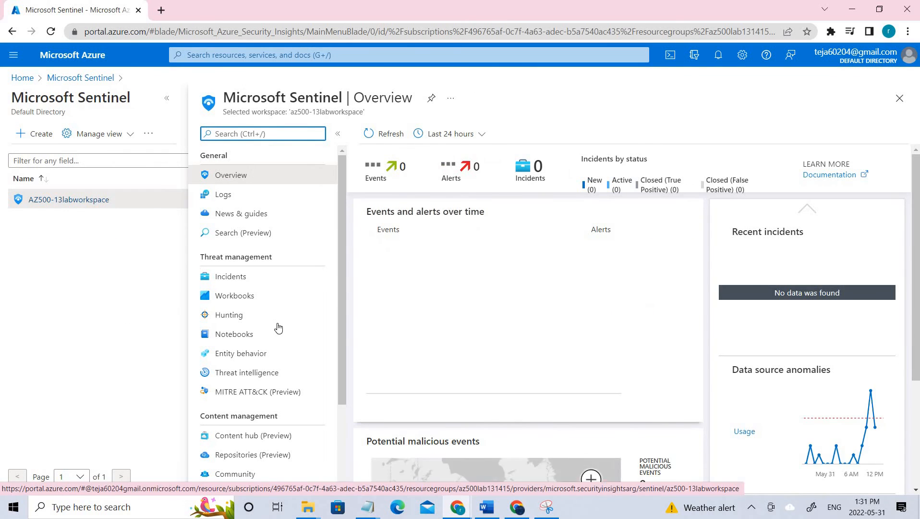
pyautogui.scroll(-3, 277, 326)
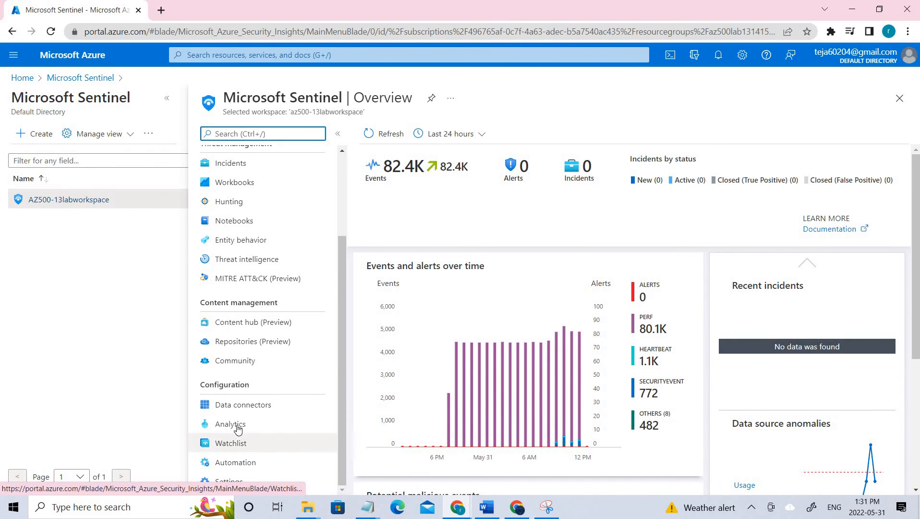
pyautogui.click(246, 427)
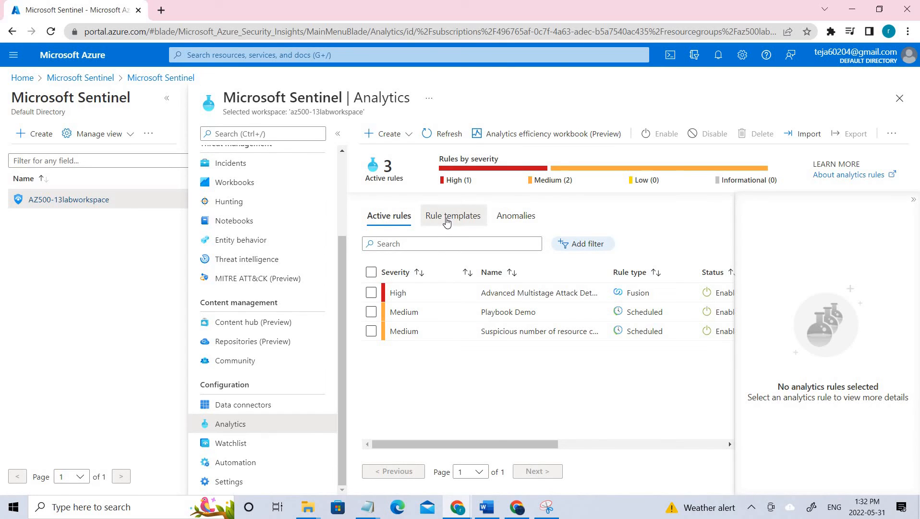
# - Filter rule templates by 'suspicious number of' and view the matching Medium template's details
pyautogui.click(447, 221)
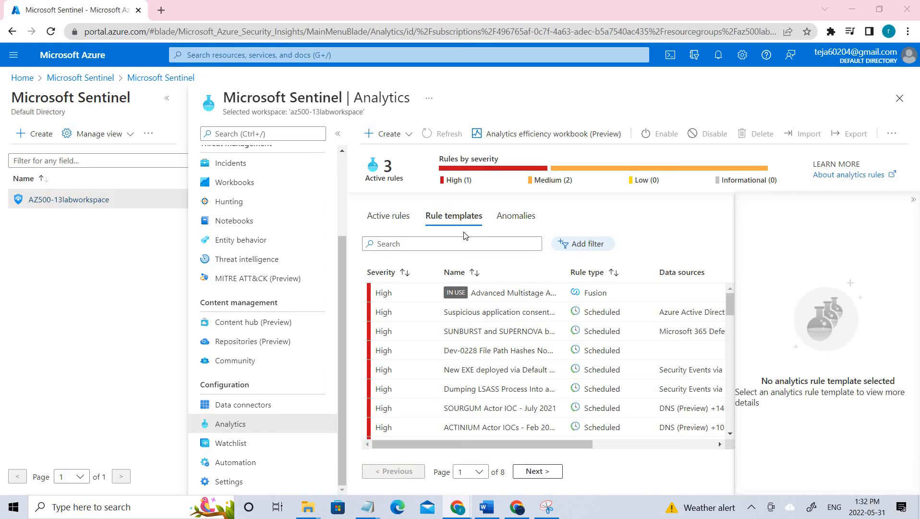
pyautogui.click(450, 243)
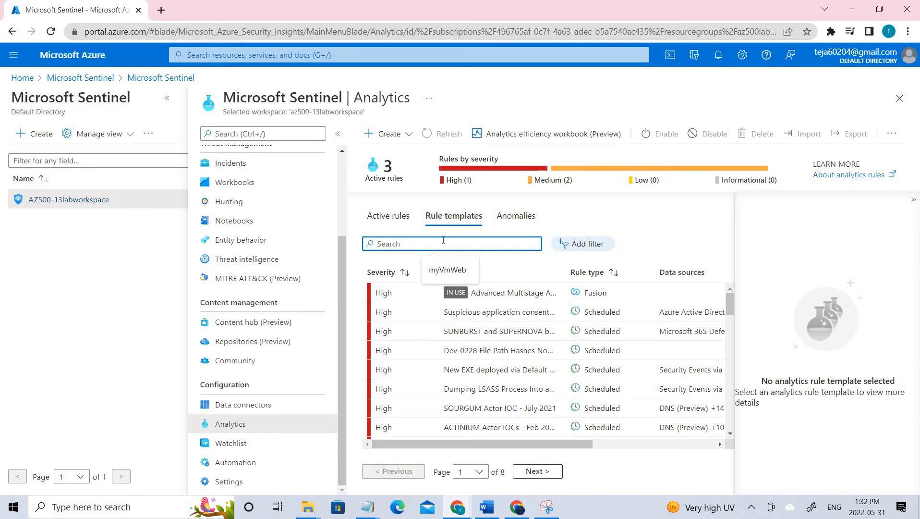
pyautogui.write('suspicou')
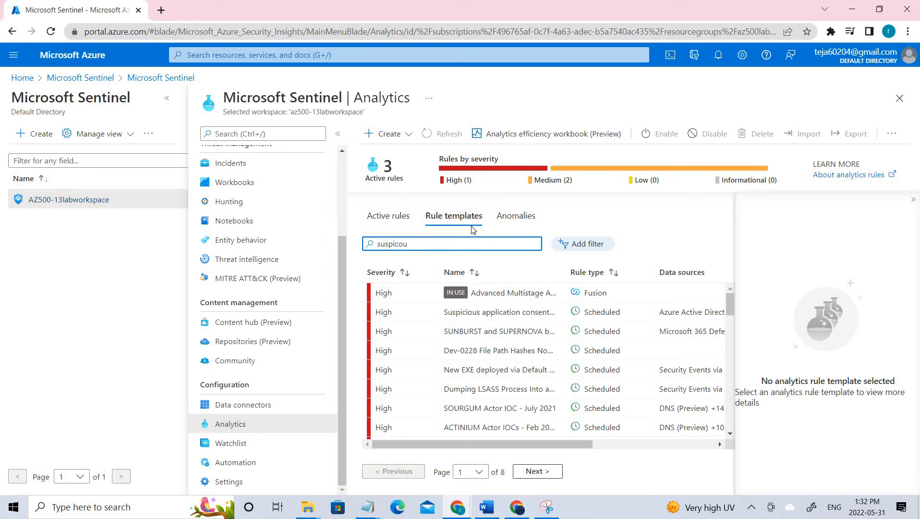
pyautogui.press('BackSpace')
pyautogui.press('BackSpace')
pyautogui.press('BackSpace')
pyautogui.write('cious ')
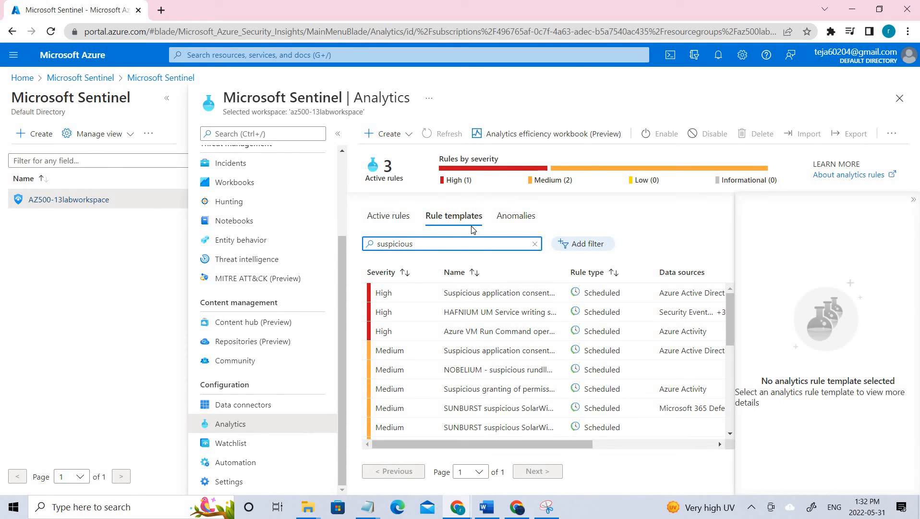
pyautogui.write('number of')
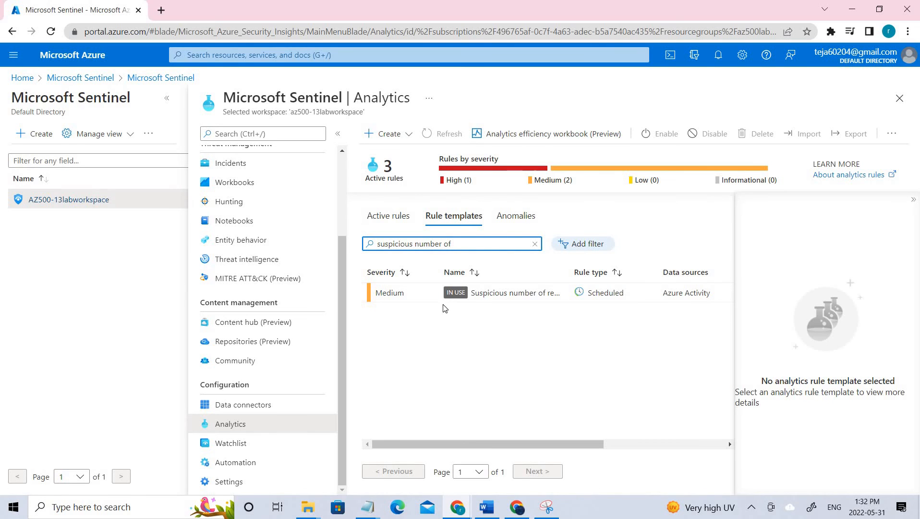
pyautogui.click(459, 300)
pyautogui.scroll(-3, 817, 336)
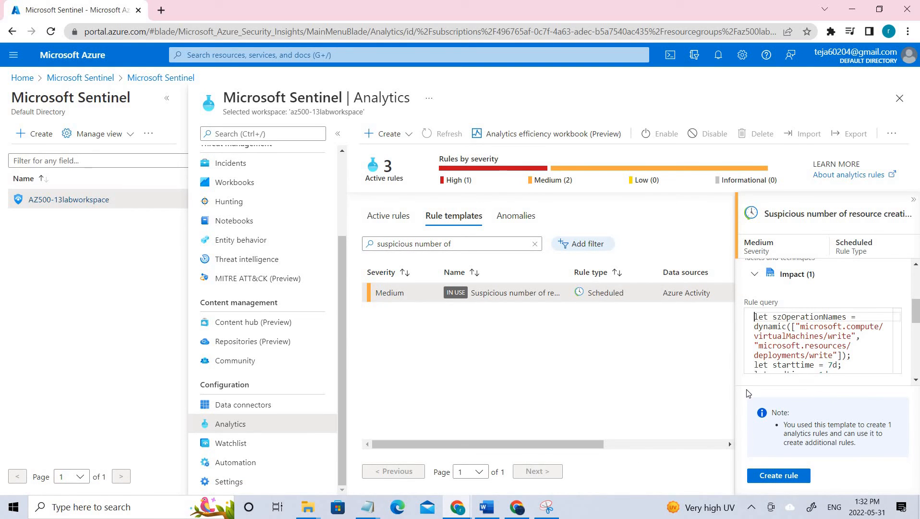
# - Create a rule from the resource-creation template and expand Custom details and Alert details in rule logic
pyautogui.click(762, 477)
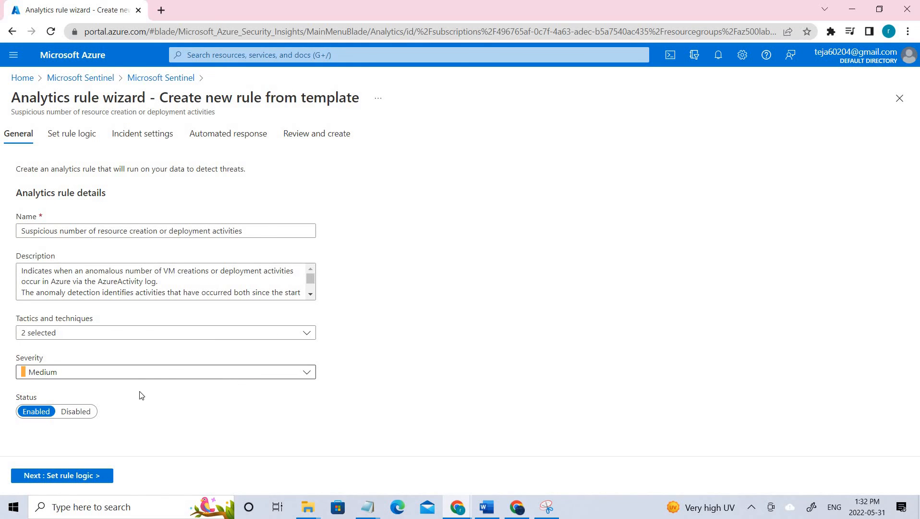
pyautogui.click(102, 480)
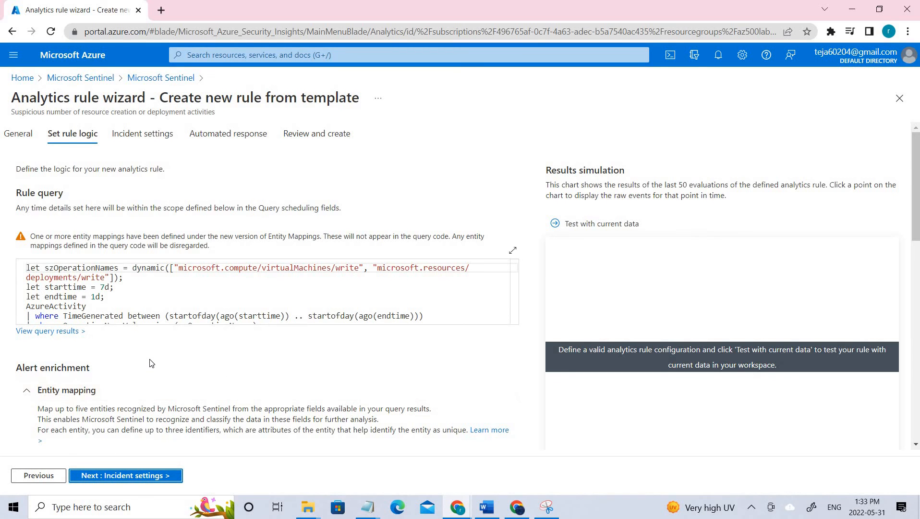
pyautogui.scroll(-8, 152, 363)
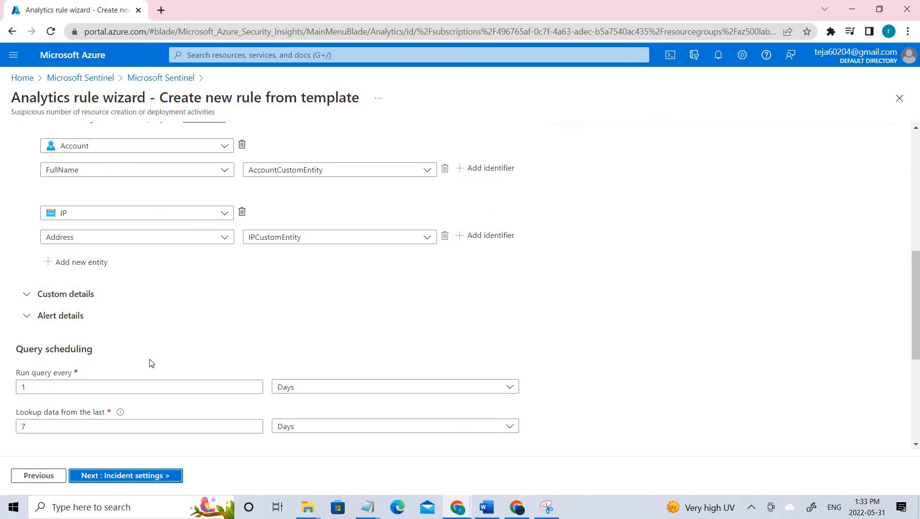
pyautogui.scroll(-5, 151, 362)
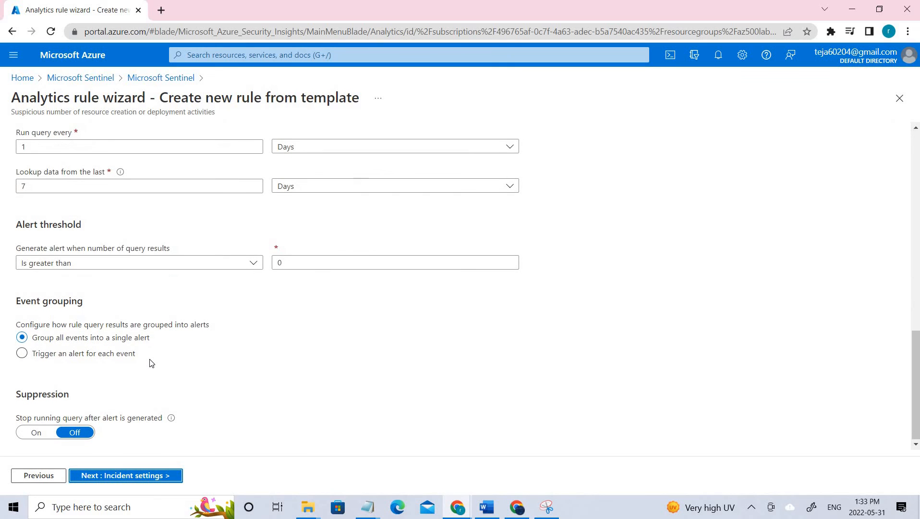
pyautogui.scroll(5, 151, 363)
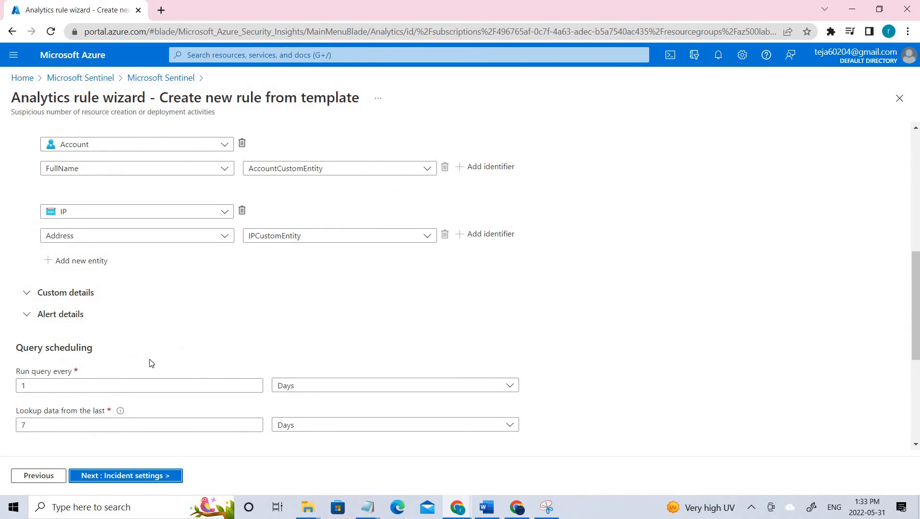
pyautogui.click(73, 360)
pyautogui.scroll(-3, 77, 367)
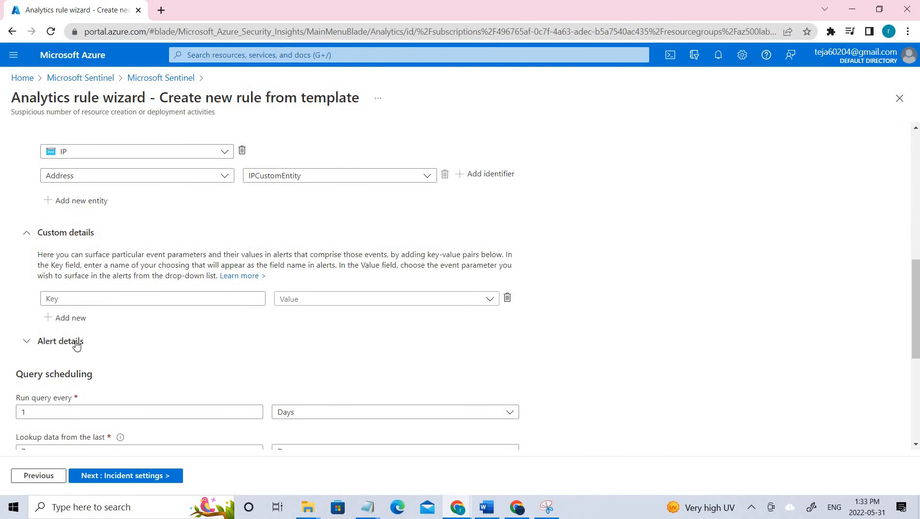
pyautogui.click(76, 344)
pyautogui.scroll(5, 162, 381)
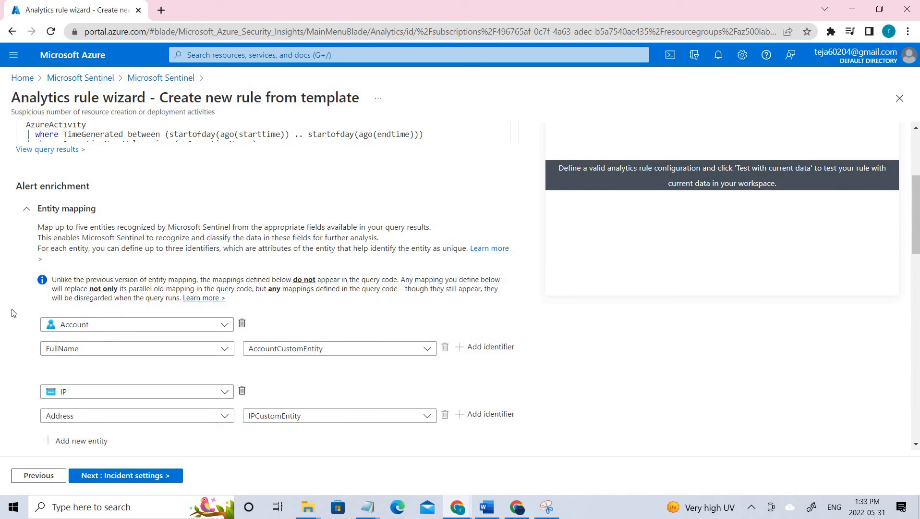
# - Advance the analytics rule wizard to the Incident settings step and scroll through it
pyautogui.click(169, 476)
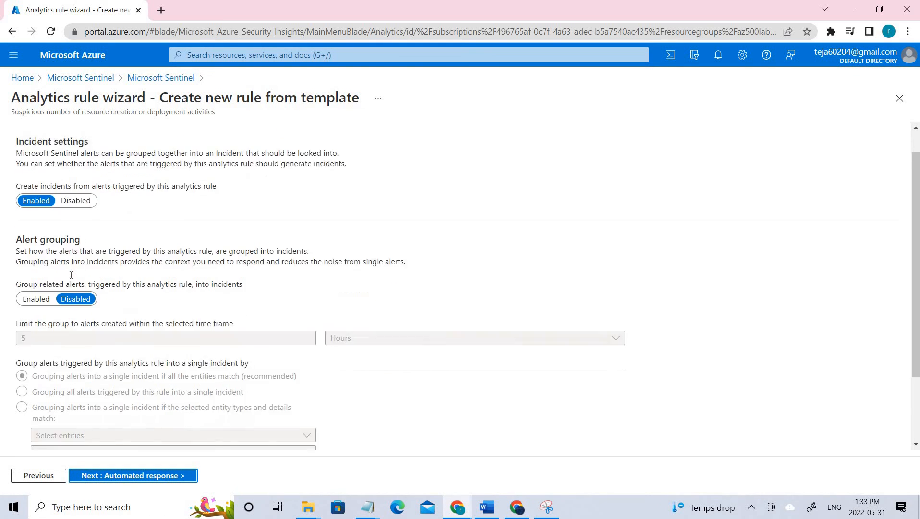
pyautogui.scroll(-2, 71, 275)
pyautogui.scroll(2, 71, 275)
pyautogui.scroll(-2, 72, 275)
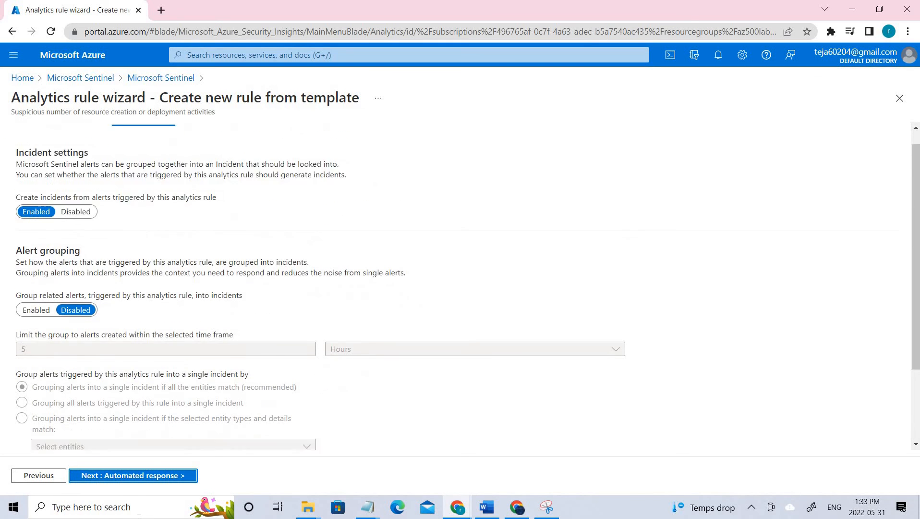
# - Review the Automated response step with no playbooks or automation rules, then exit to Sentinel Analytics
pyautogui.click(163, 477)
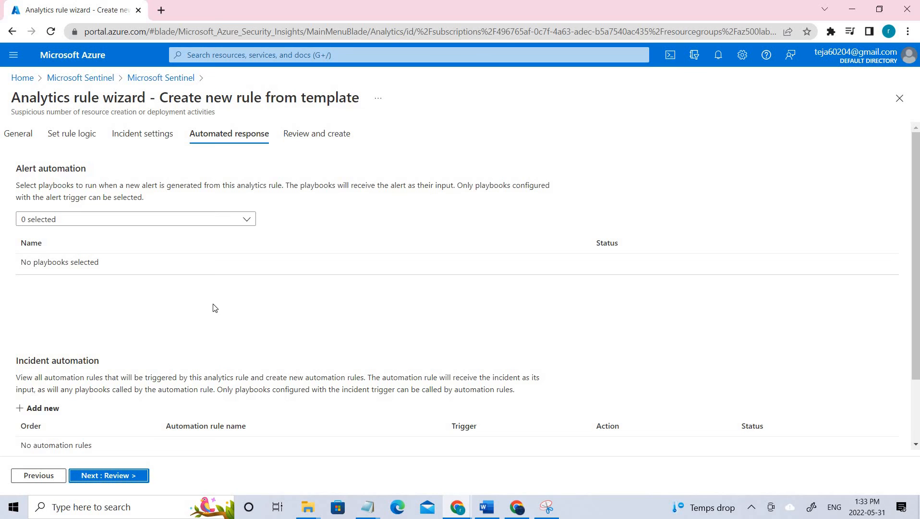
pyautogui.scroll(-2, 213, 305)
pyautogui.scroll(2, 213, 304)
pyautogui.moveTo(71, 163); pyautogui.dragTo(17, 167)
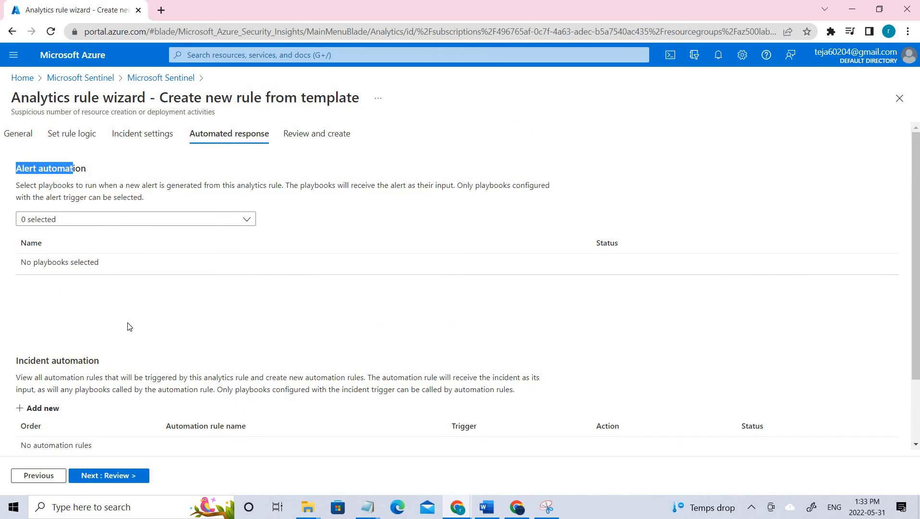
pyautogui.scroll(-2, 138, 359)
pyautogui.moveTo(48, 242); pyautogui.dragTo(148, 208)
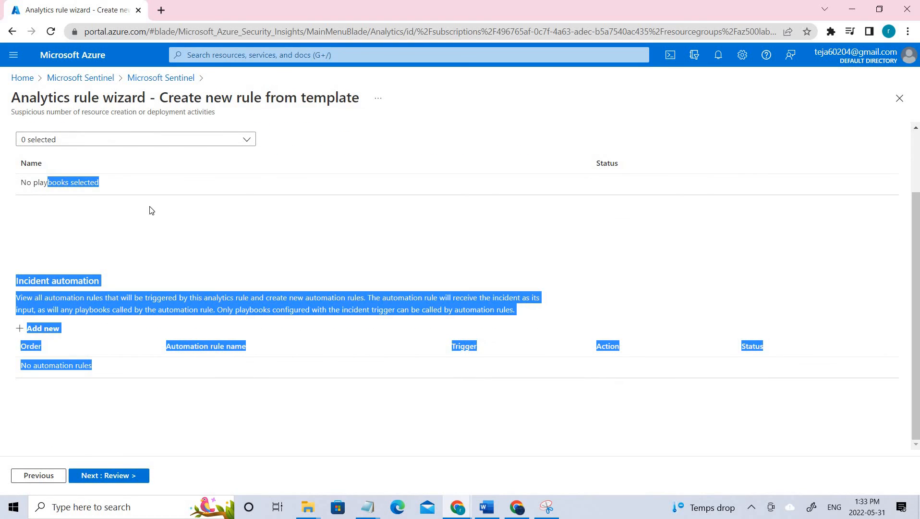
pyautogui.click(142, 216)
pyautogui.scroll(1, 159, 198)
pyautogui.scroll(1, 160, 201)
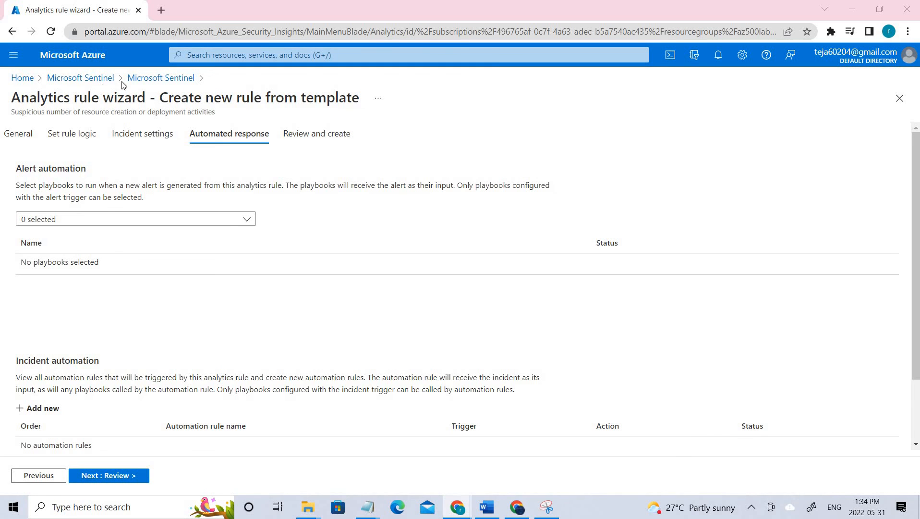
pyautogui.click(147, 78)
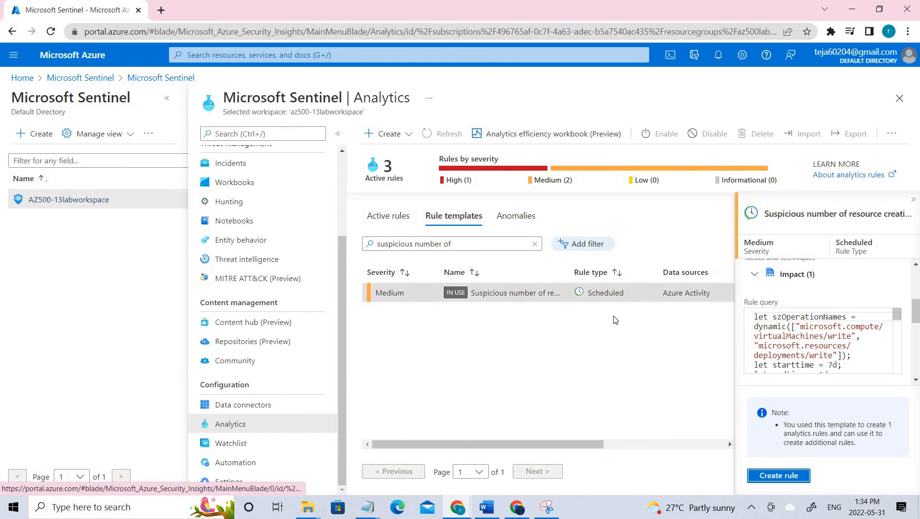
# - Highlight the template's IN USE badge, return to the Sentinel workspace list, and show the lab diagram
pyautogui.moveTo(463, 297); pyautogui.dragTo(231, 281)
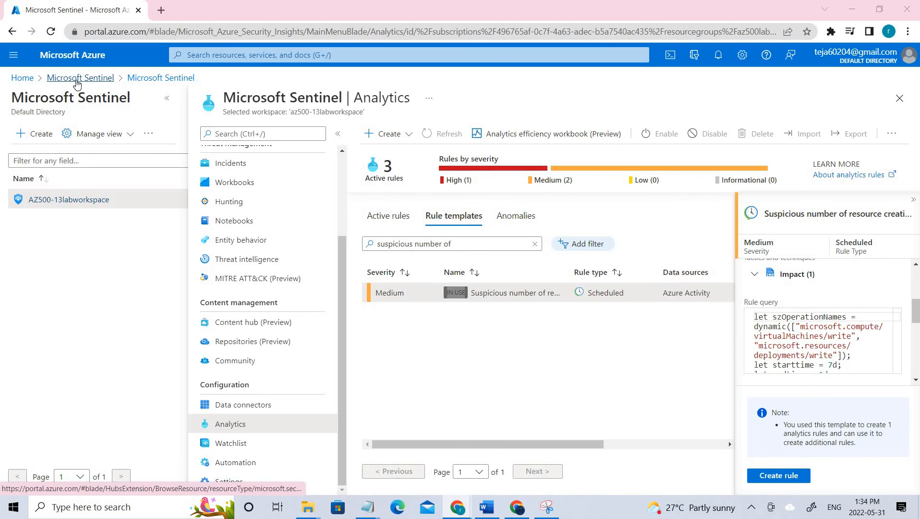
pyautogui.click(77, 78)
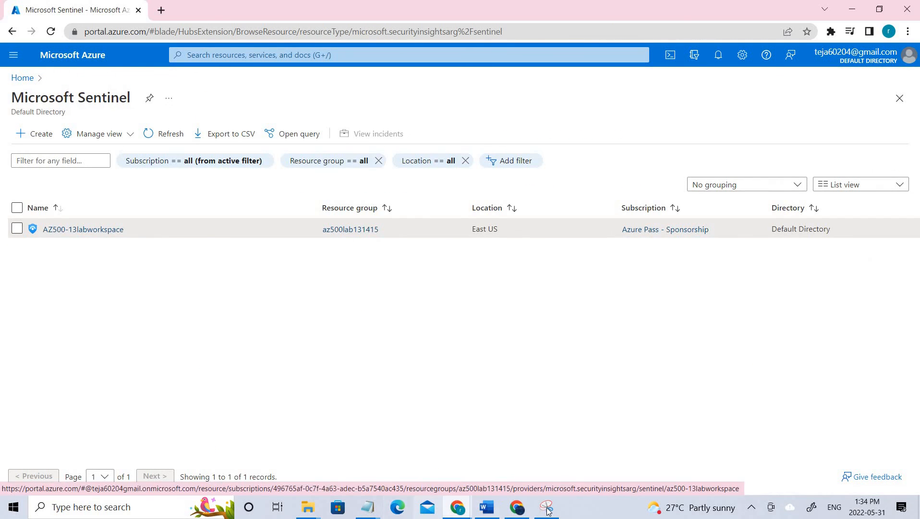
pyautogui.click(547, 510)
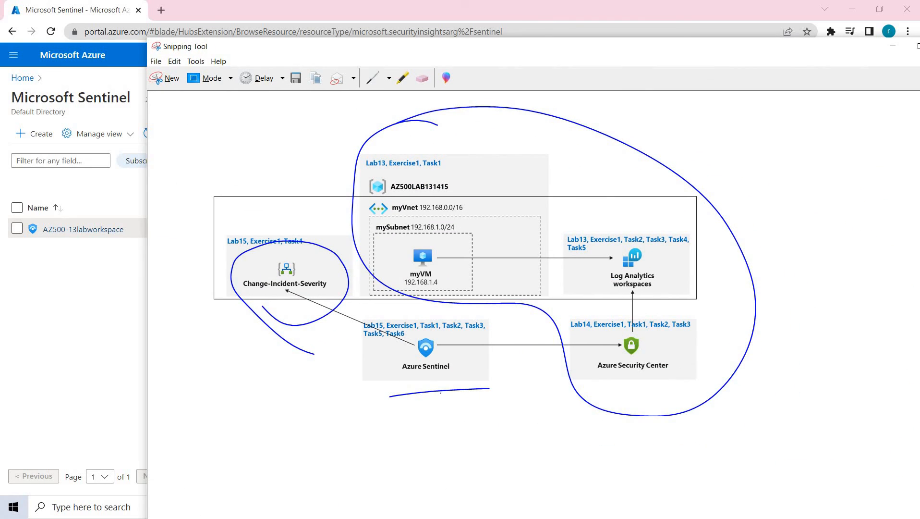
# - Underline Azure Sentinel and circle Change-Incident-Severity on the diagram, then move the window left and minimize it
pyautogui.moveTo(401, 404); pyautogui.dragTo(465, 393)
pyautogui.moveTo(339, 283)
pyautogui.mouseDown()
pyautogui.moveTo(340, 254)
pyautogui.moveTo(259, 213)
pyautogui.moveTo(242, 319)
pyautogui.mouseUp()
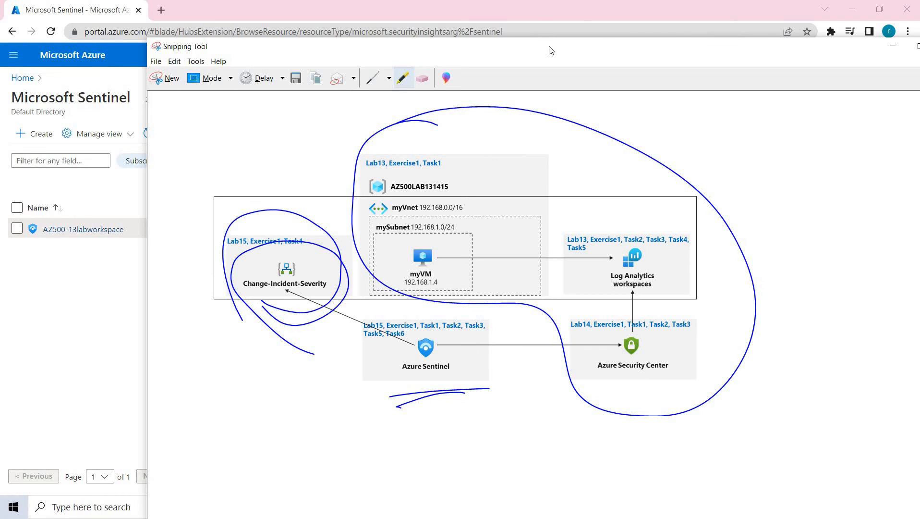
pyautogui.moveTo(410, 42); pyautogui.dragTo(257, 36)
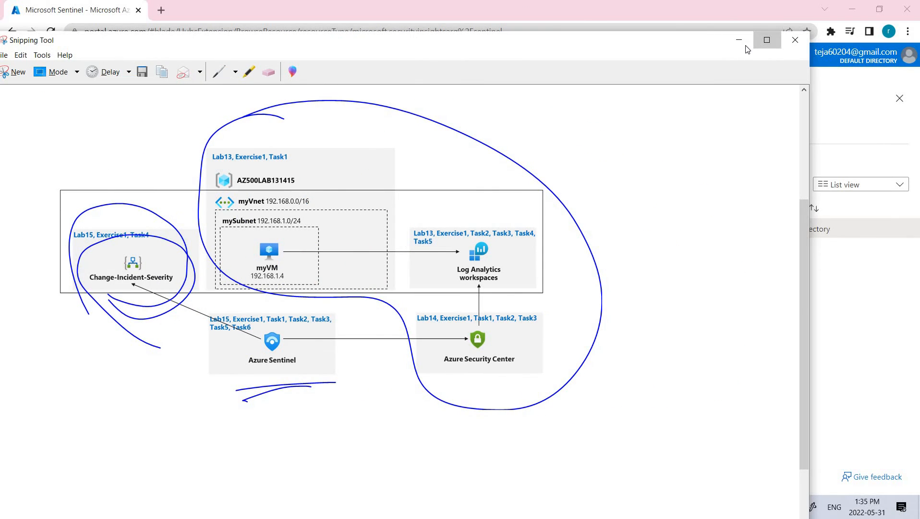
pyautogui.click(740, 40)
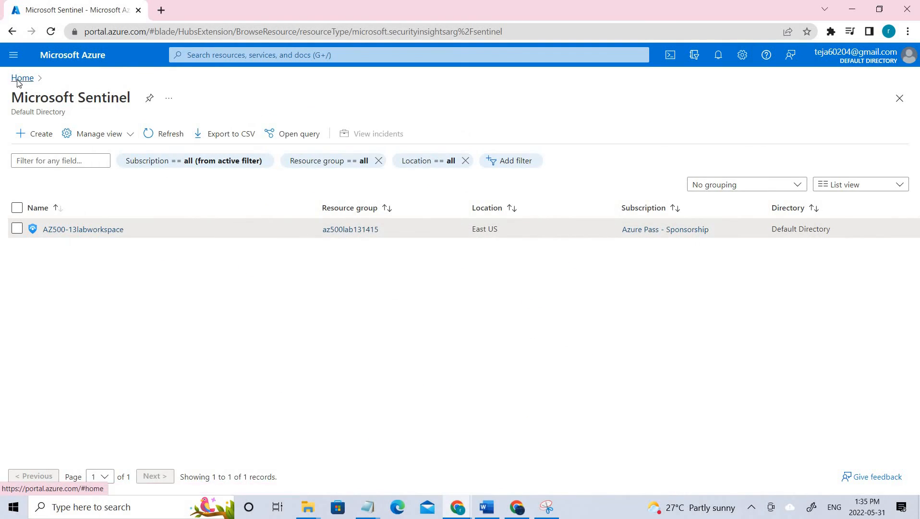
# - From the Azure home page, search 'arm' and open Deploy a custom template
pyautogui.click(22, 78)
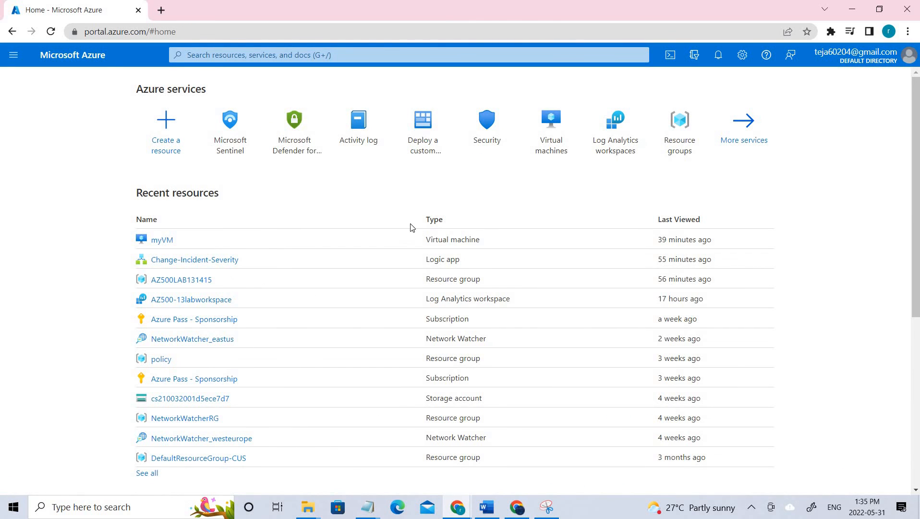
pyautogui.click(370, 57)
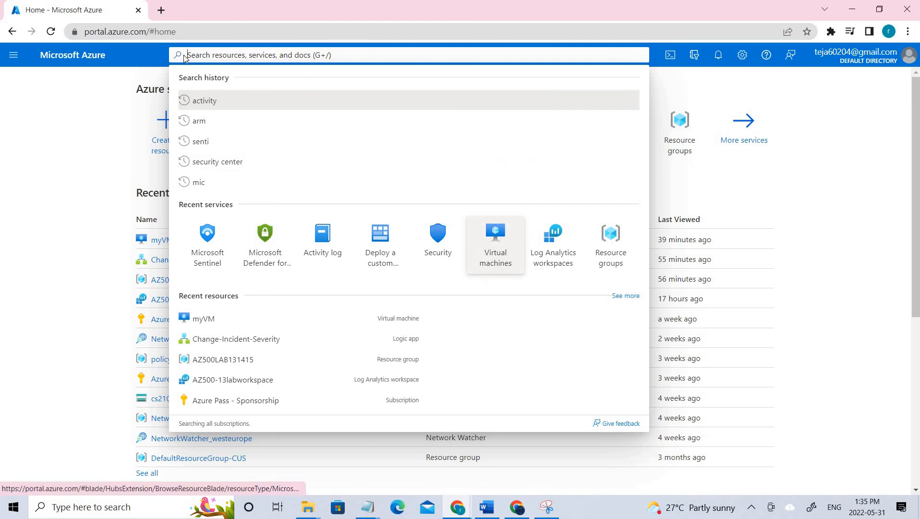
pyautogui.write('arm')
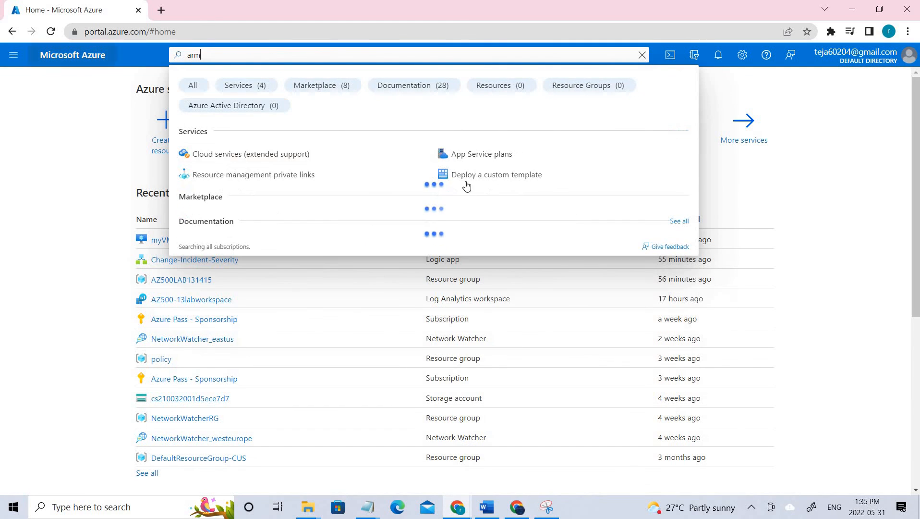
pyautogui.click(470, 181)
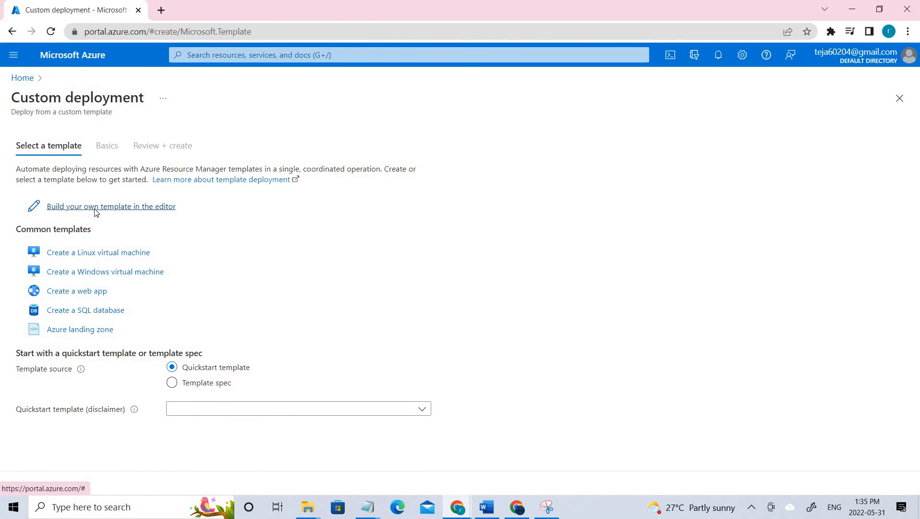
# - Load changeincidentseverity.json from Labs > 15 into the Build your own template editor
pyautogui.click(95, 207)
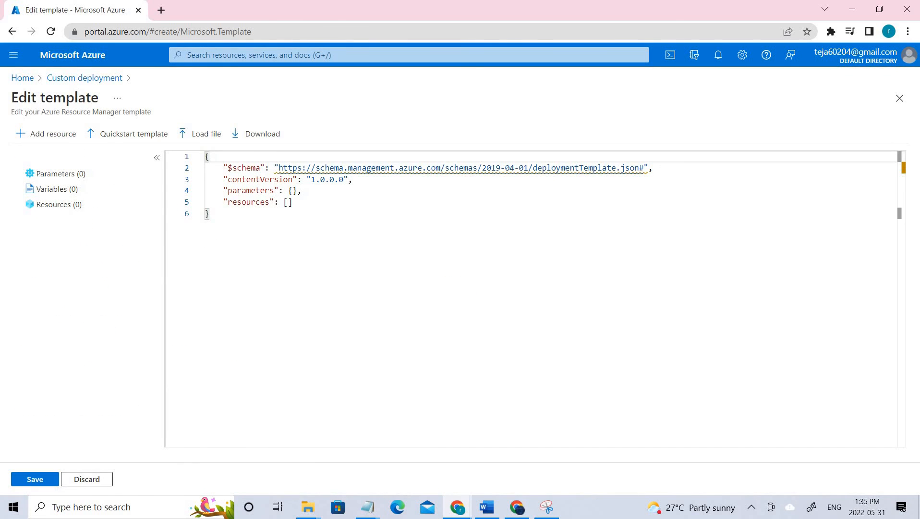
pyautogui.click(212, 139)
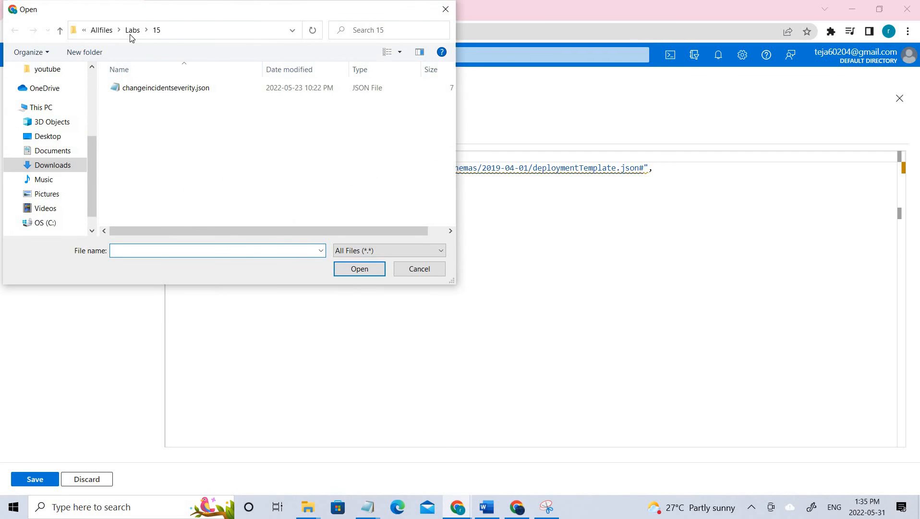
pyautogui.doubleClick(187, 91)
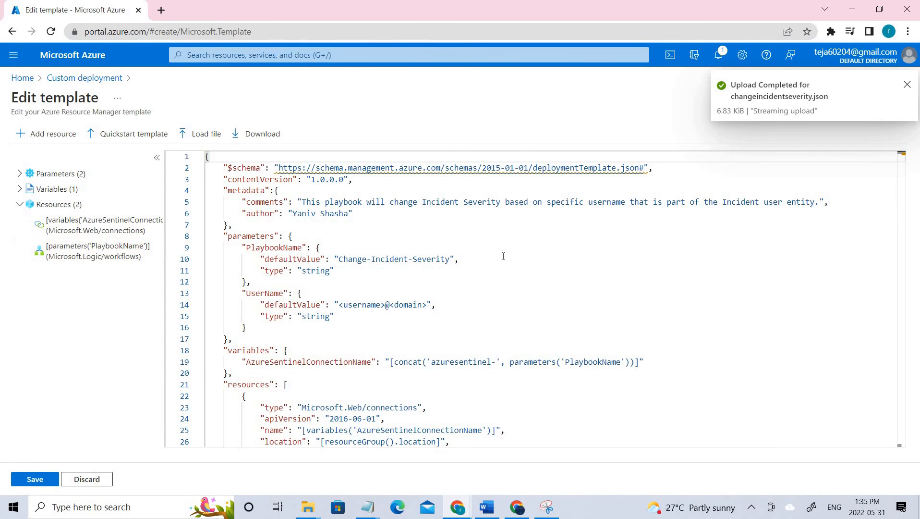
pyautogui.scroll(-4, 509, 278)
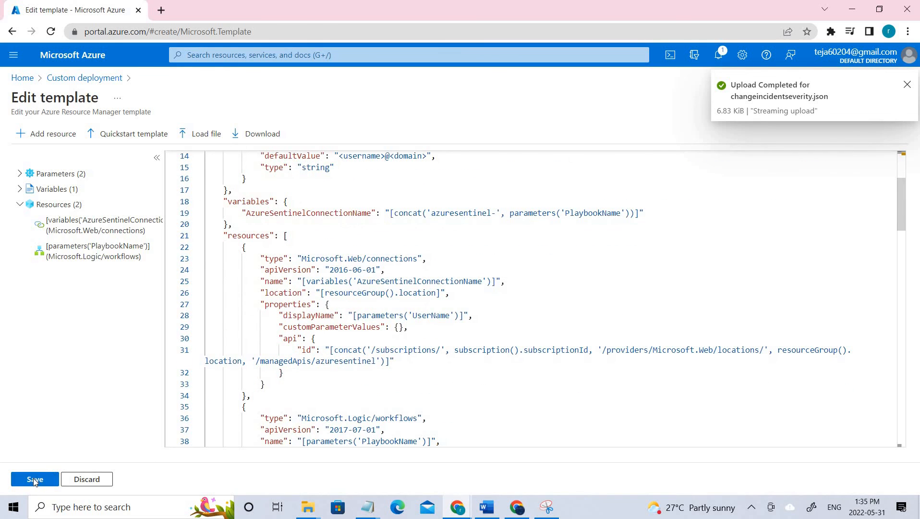
# - Save the template and target region East US with resource group AZ500LAB131415
pyautogui.click(35, 480)
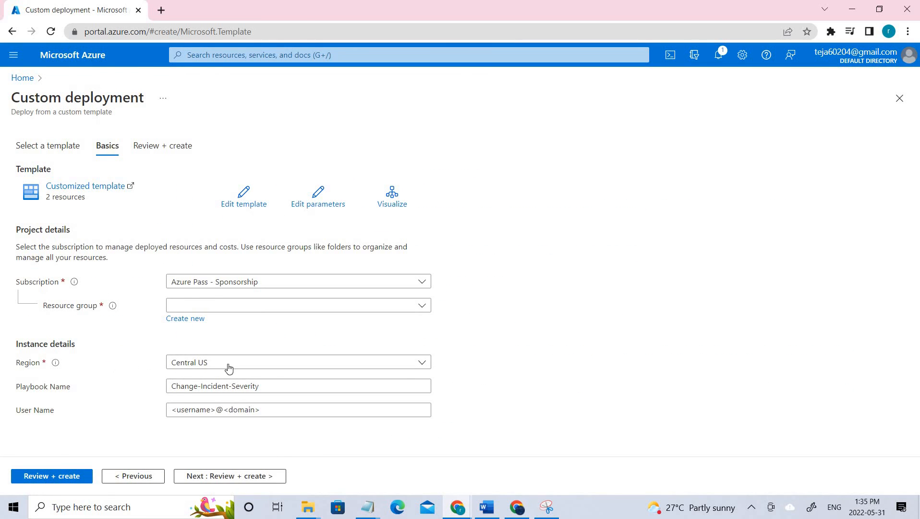
pyautogui.click(422, 365)
pyautogui.click(264, 258)
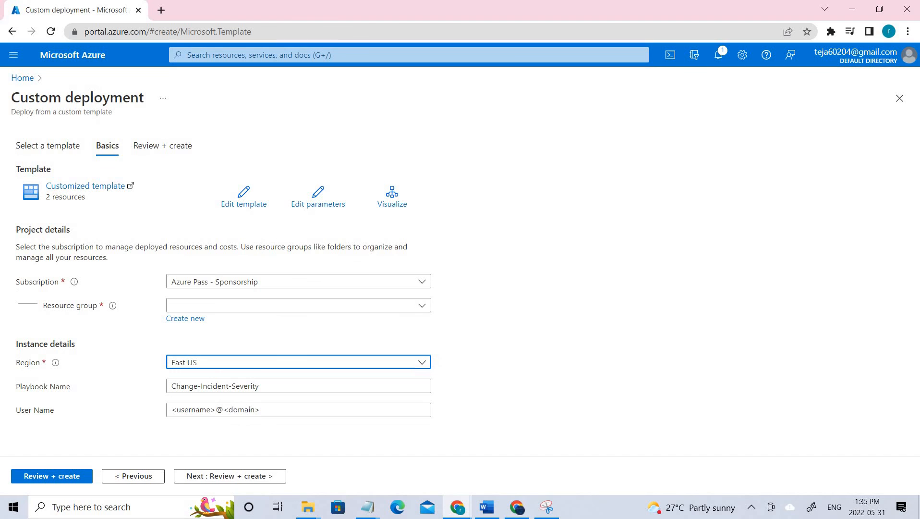
pyautogui.click(289, 305)
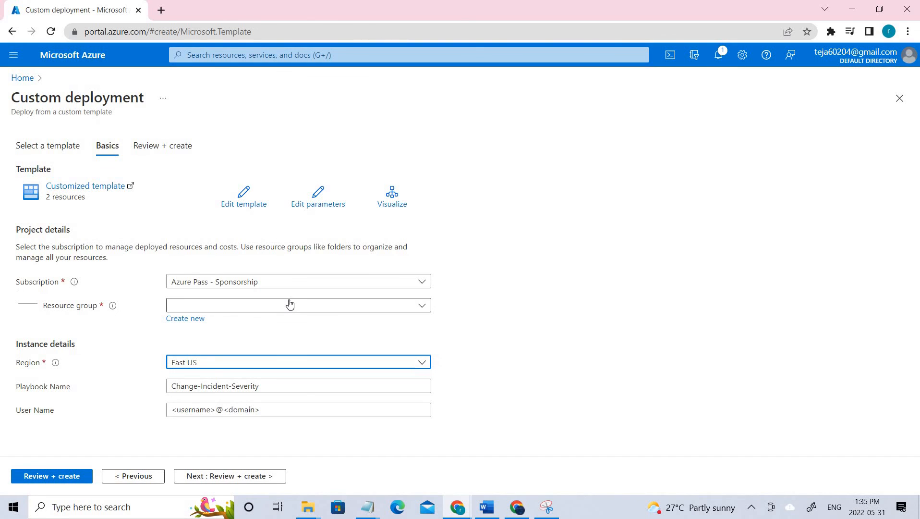
pyautogui.click(242, 345)
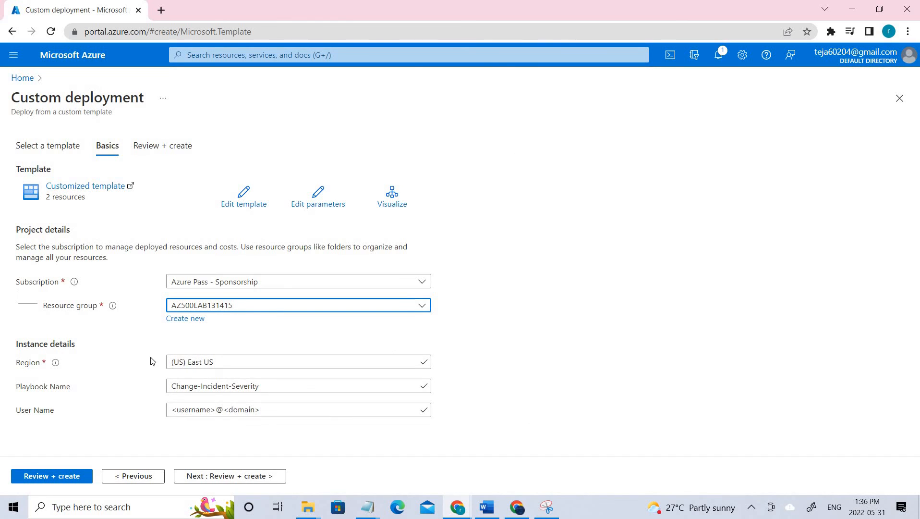
# - Replace the User Name placeholder with the account's e-mail address
pyautogui.moveTo(55, 411); pyautogui.dragTo(16, 410)
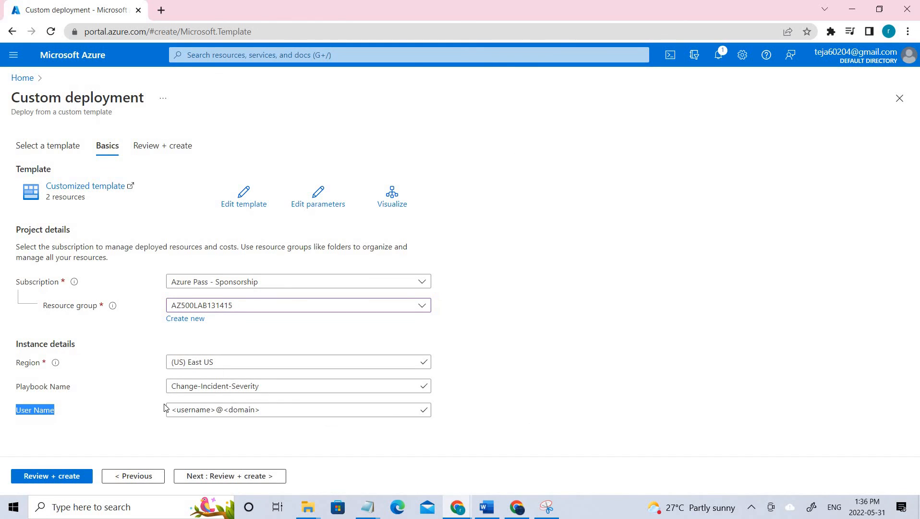
pyautogui.click(225, 412)
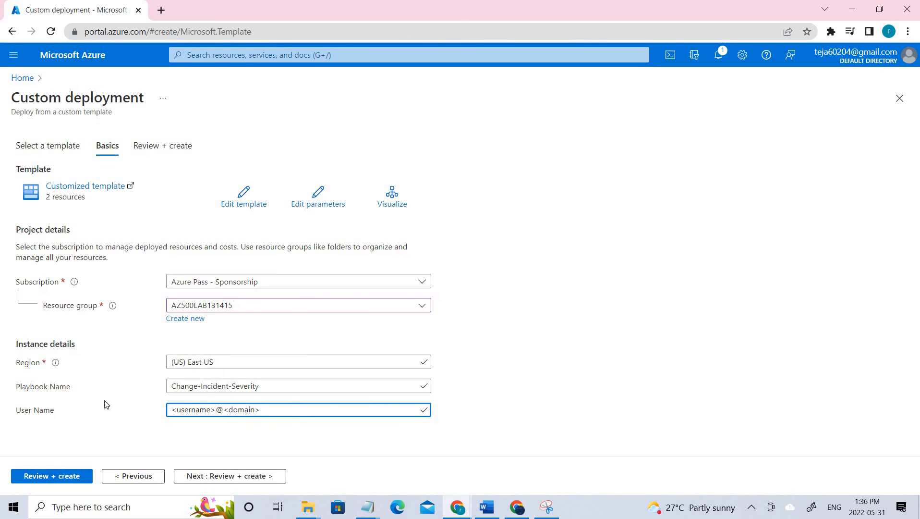
pyautogui.tripleClick(368, 406)
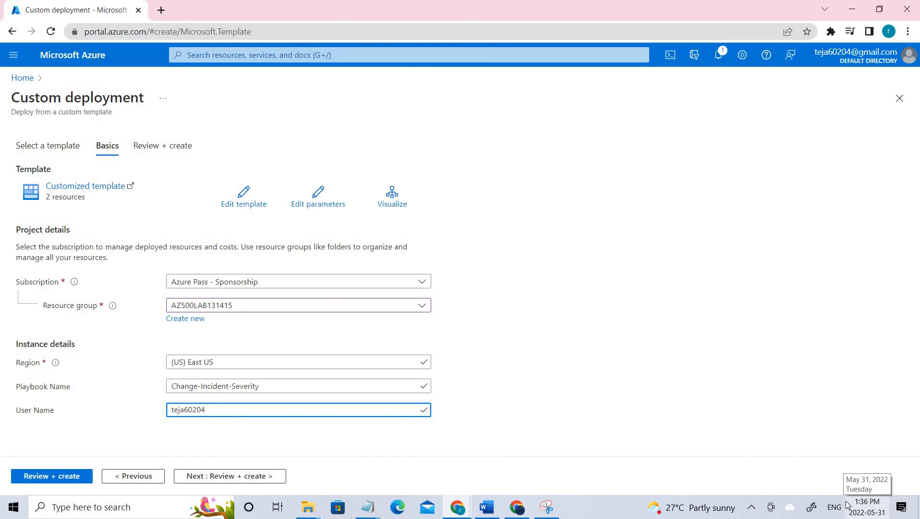
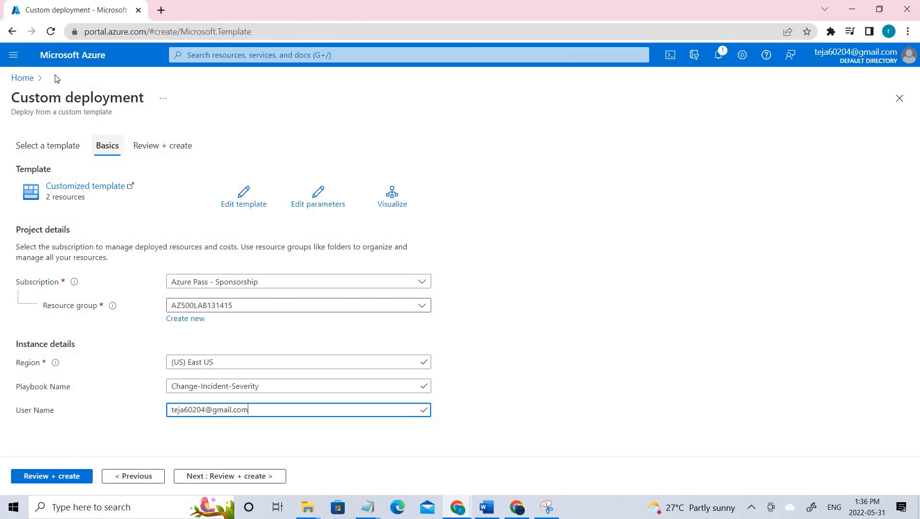
# - Discard the unsaved deployment and open the AZ500LAB131415 resource group
pyautogui.click(27, 78)
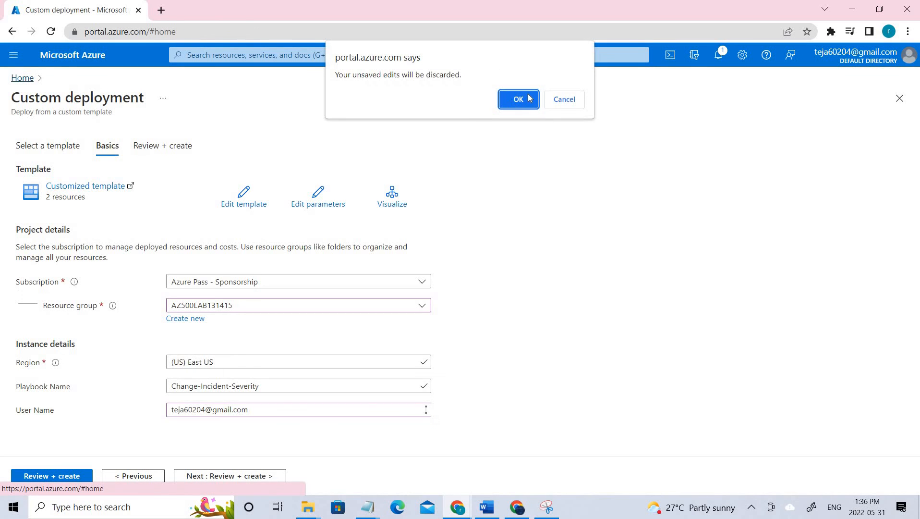
pyautogui.click(522, 98)
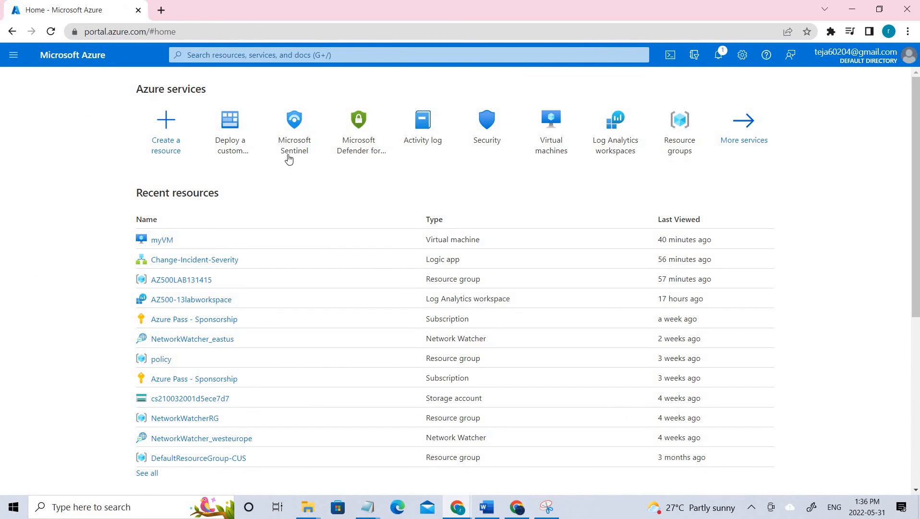
pyautogui.click(673, 136)
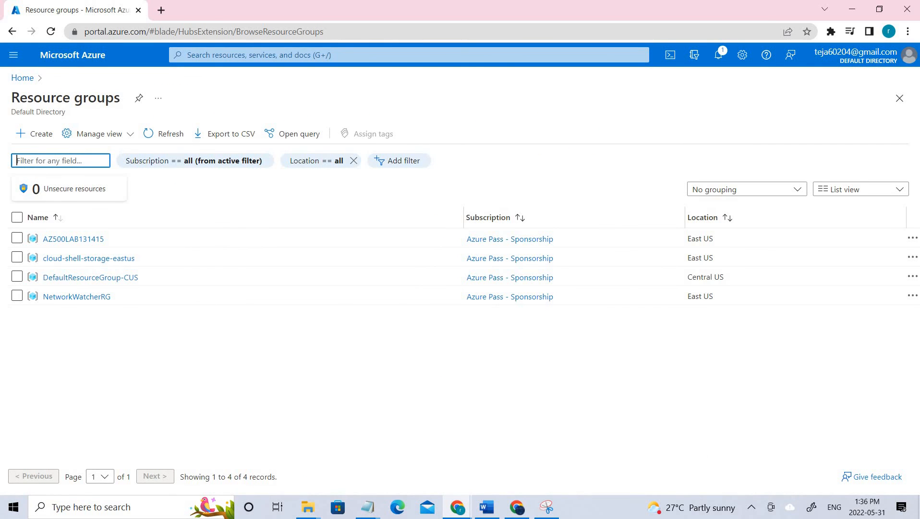
pyautogui.click(86, 245)
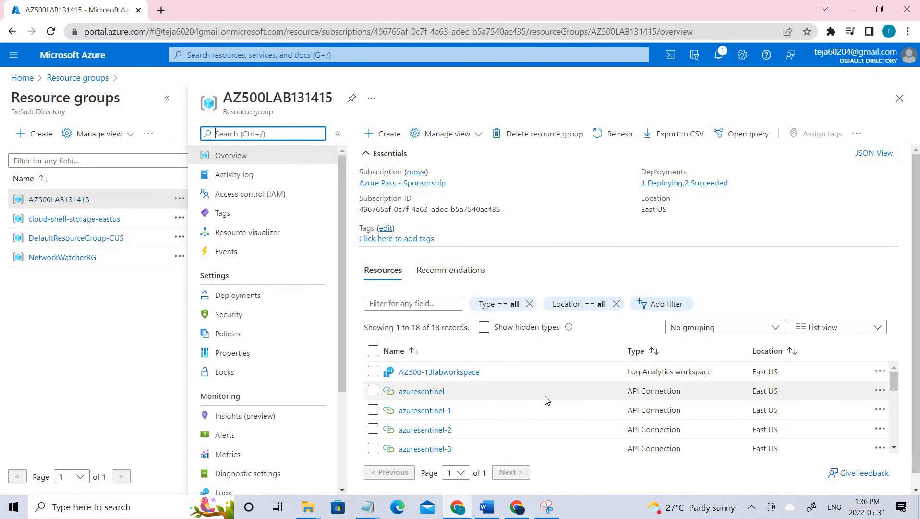
# - Browse the resource list and open the Change-Incident-Severity logic app
pyautogui.scroll(-3, 557, 413)
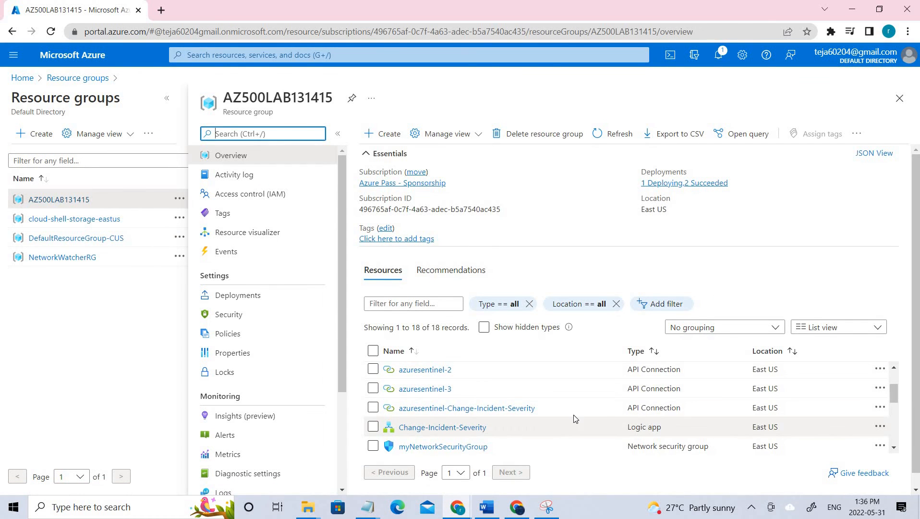
pyautogui.scroll(3, 573, 420)
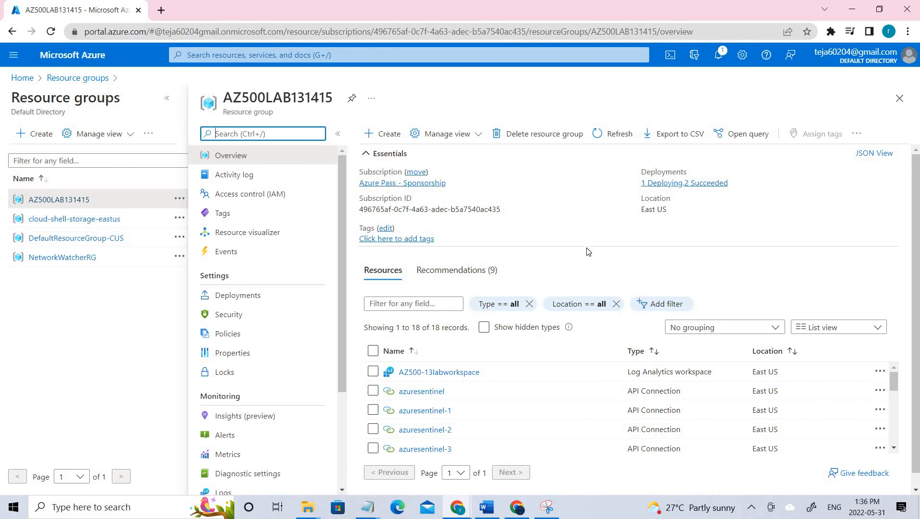
pyautogui.scroll(-3, 572, 408)
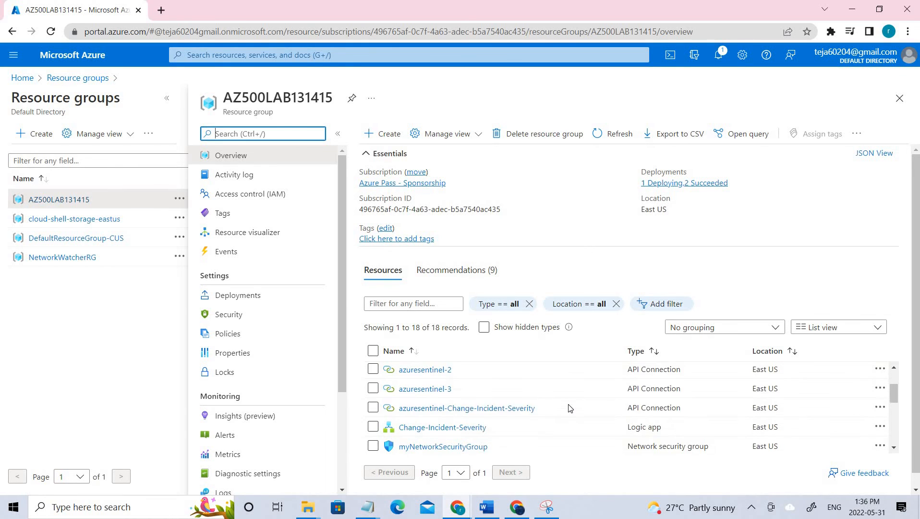
pyautogui.scroll(-3, 485, 403)
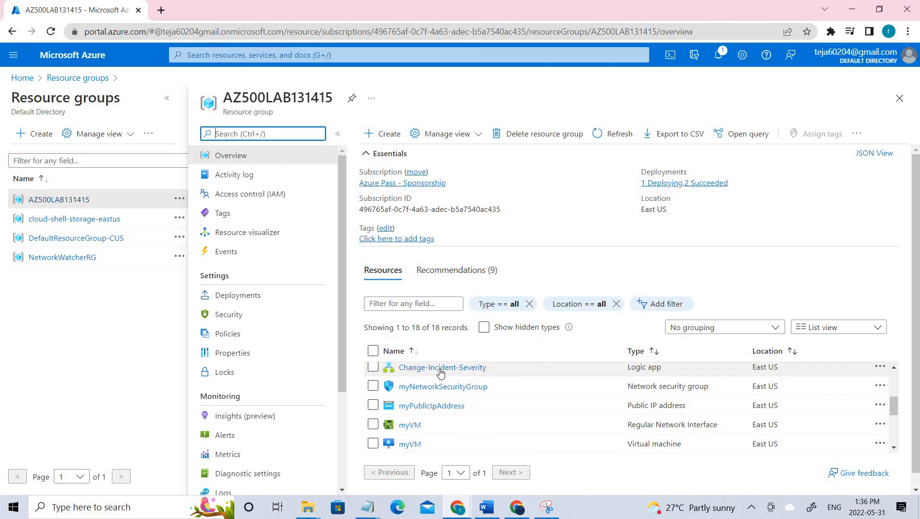
pyautogui.scroll(3, 422, 413)
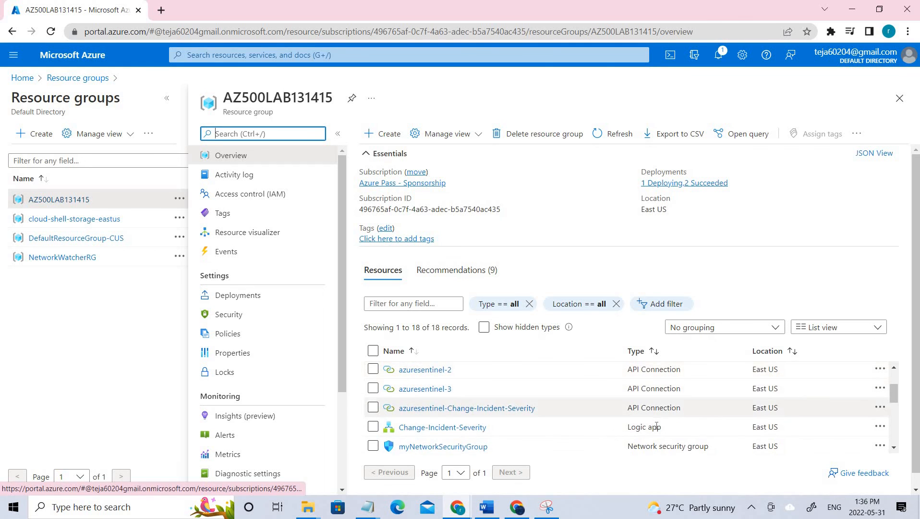
pyautogui.scroll(3, 764, 415)
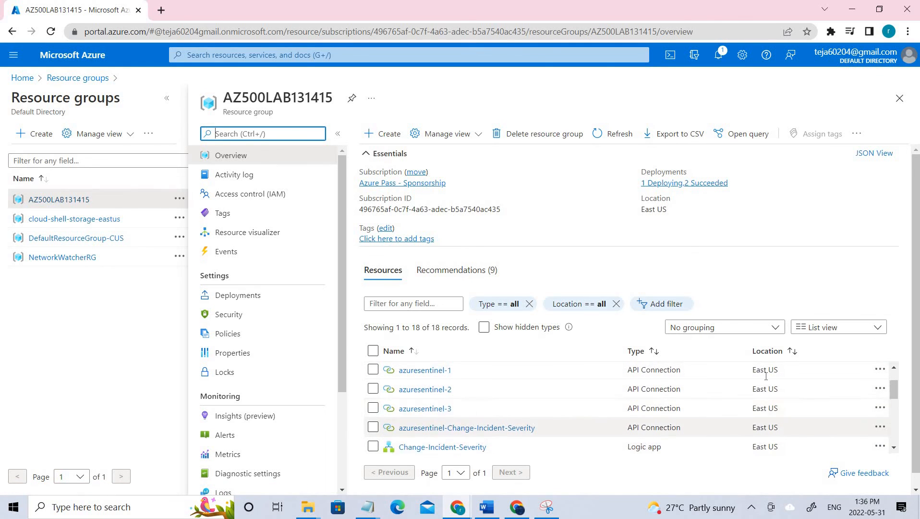
pyautogui.scroll(-10, 771, 414)
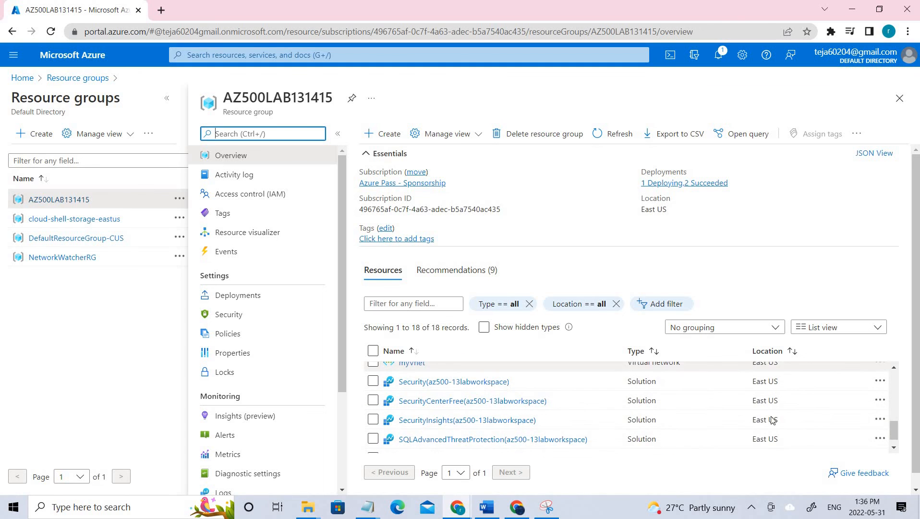
pyautogui.scroll(3, 692, 430)
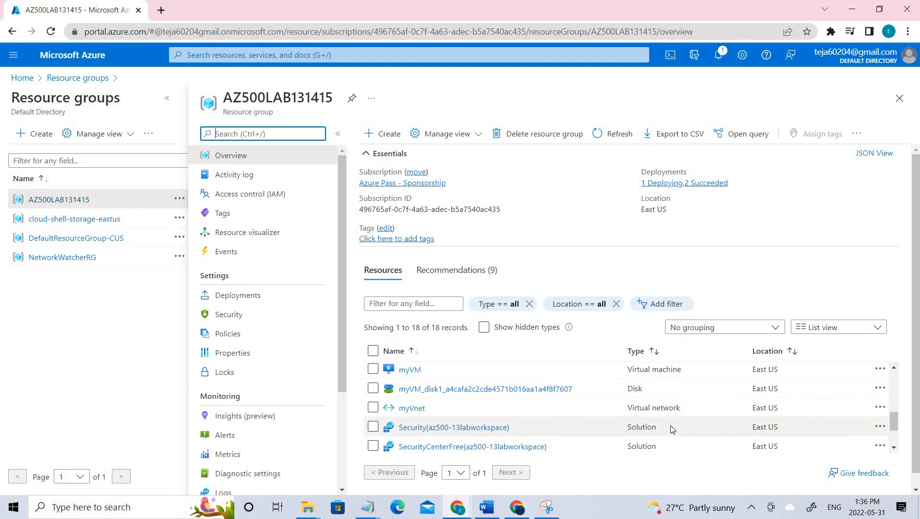
pyautogui.scroll(3, 423, 423)
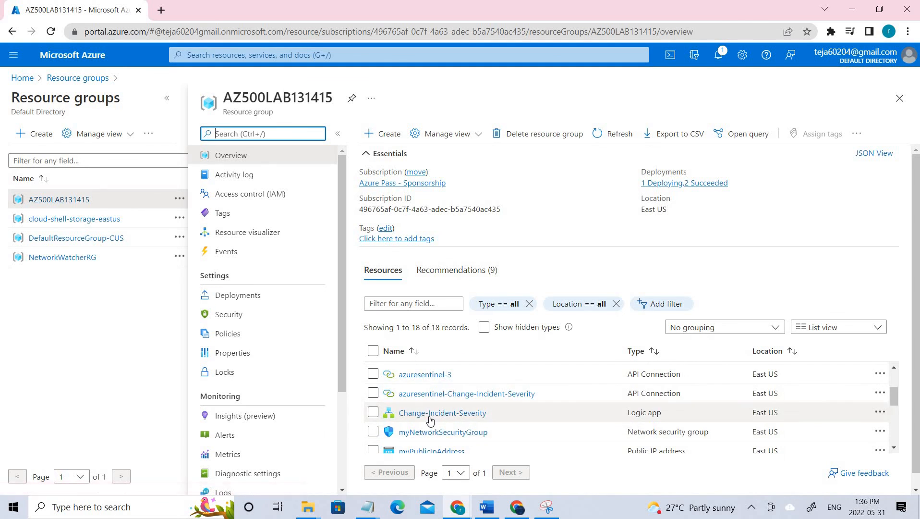
pyautogui.click(425, 416)
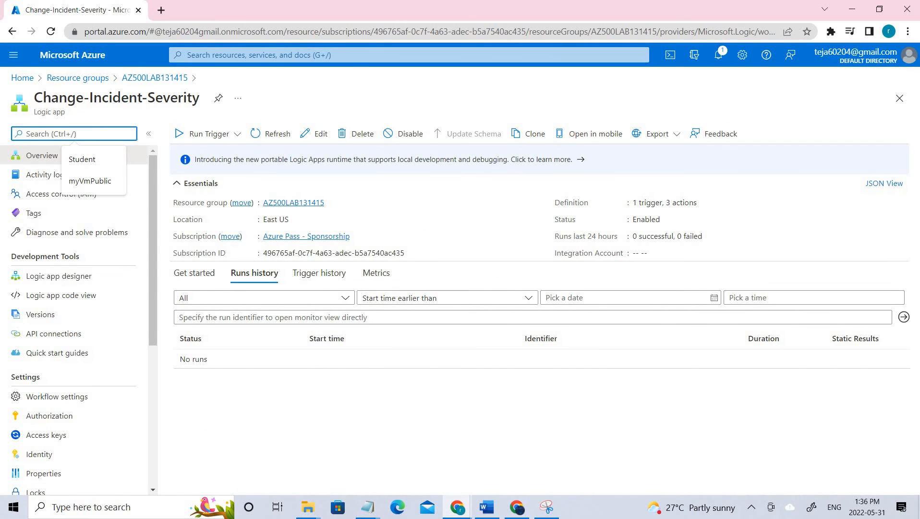
# - Open the Change-Incident-Severity workflow in the Logic Apps Designer using Edit
pyautogui.click(320, 135)
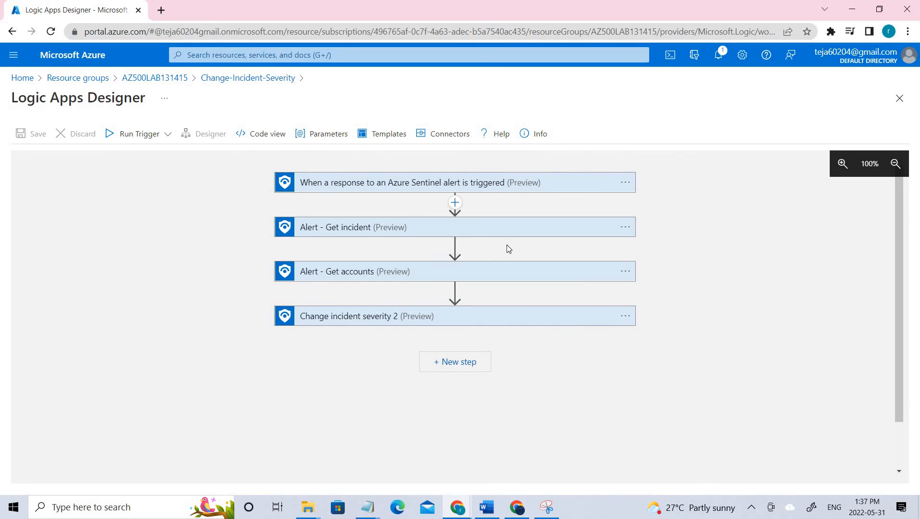
# - Expand the Sentinel alert trigger, Get incident, Get accounts and Change incident severity 2 steps to review parameters
pyautogui.click(486, 184)
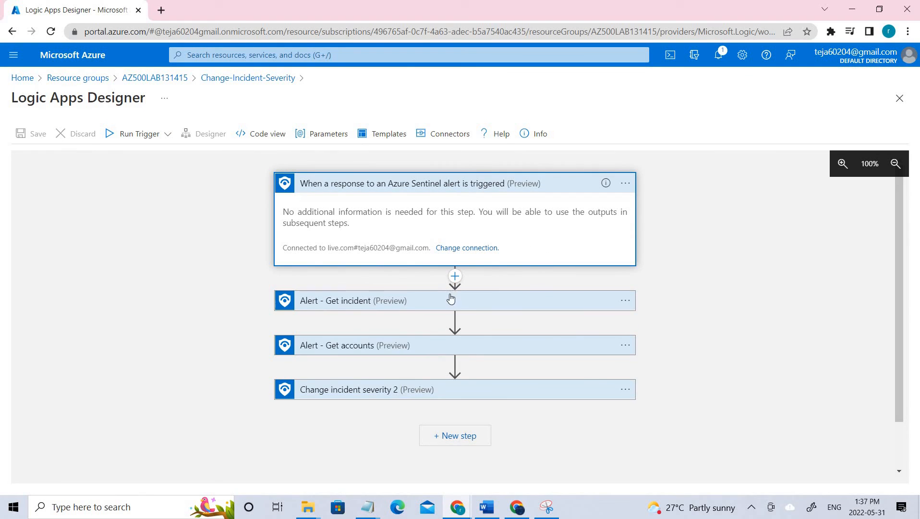
pyautogui.click(447, 301)
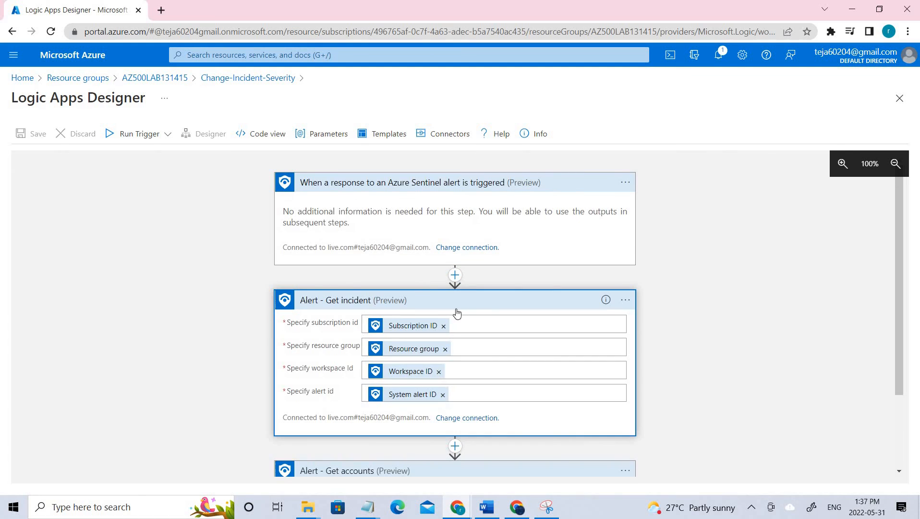
pyautogui.scroll(-2, 487, 325)
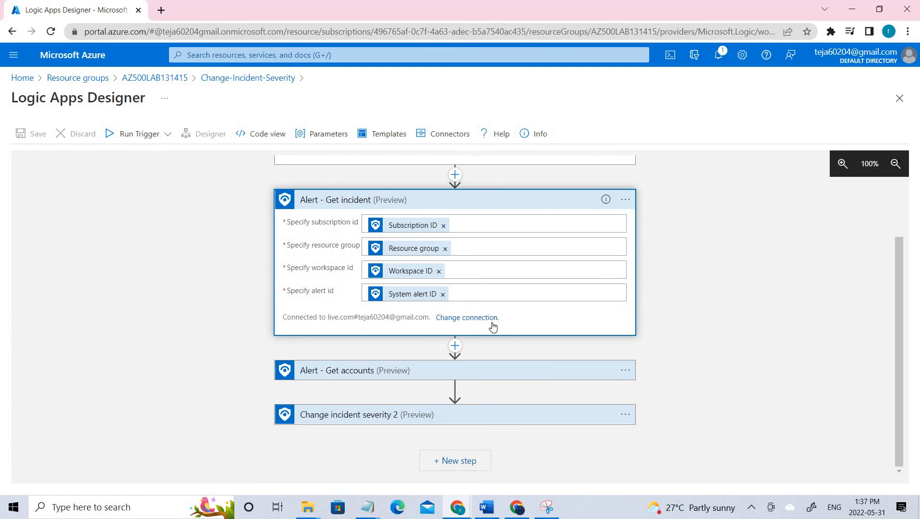
pyautogui.click(396, 375)
pyautogui.scroll(-1, 393, 399)
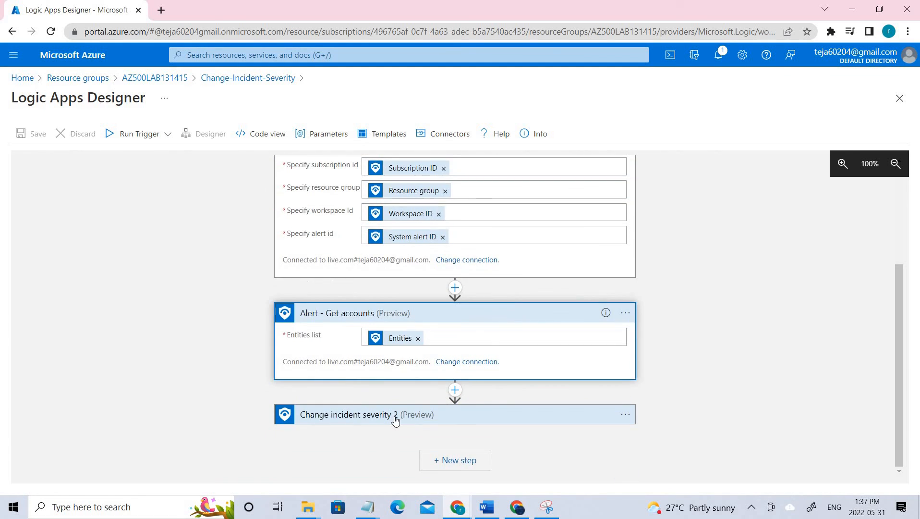
pyautogui.click(404, 414)
pyautogui.scroll(-3, 404, 410)
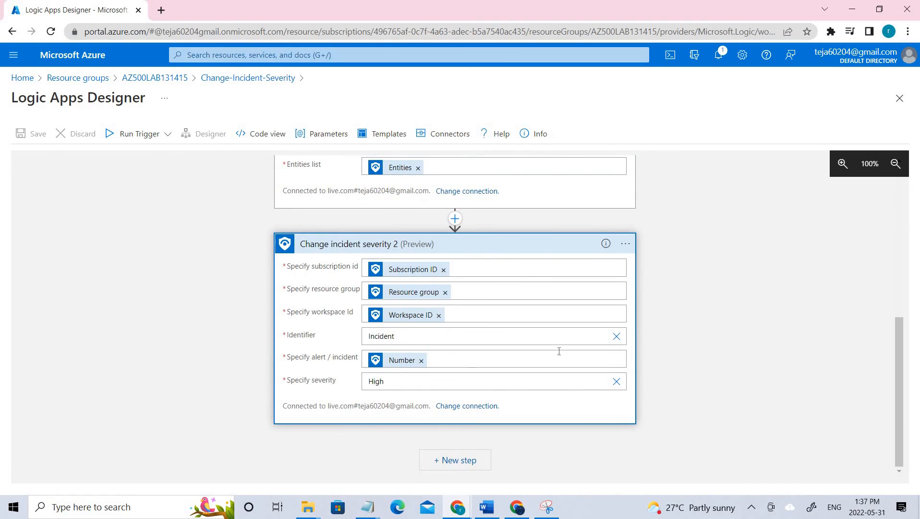
pyautogui.scroll(4, 359, 288)
pyautogui.scroll(2, 355, 284)
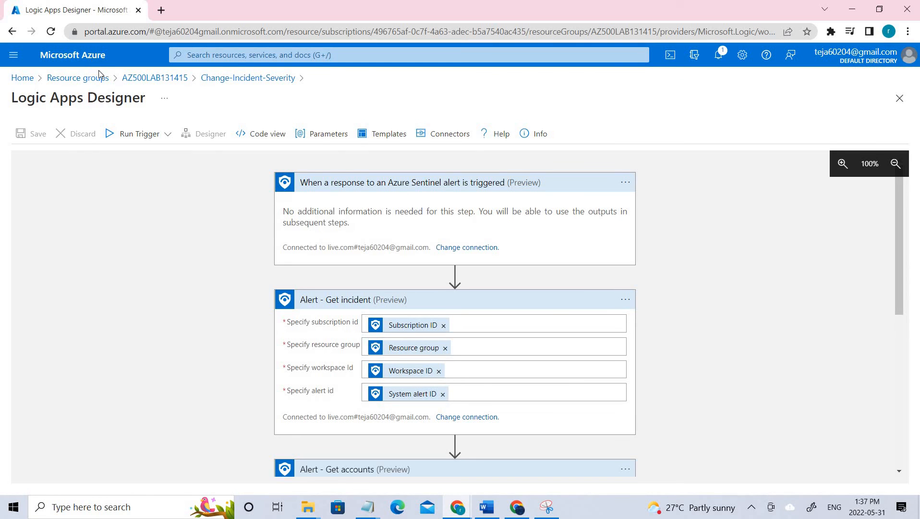
# - Go from Home to the AZ500-13labworkspace Sentinel workspace and open its Analytics page
pyautogui.click(75, 78)
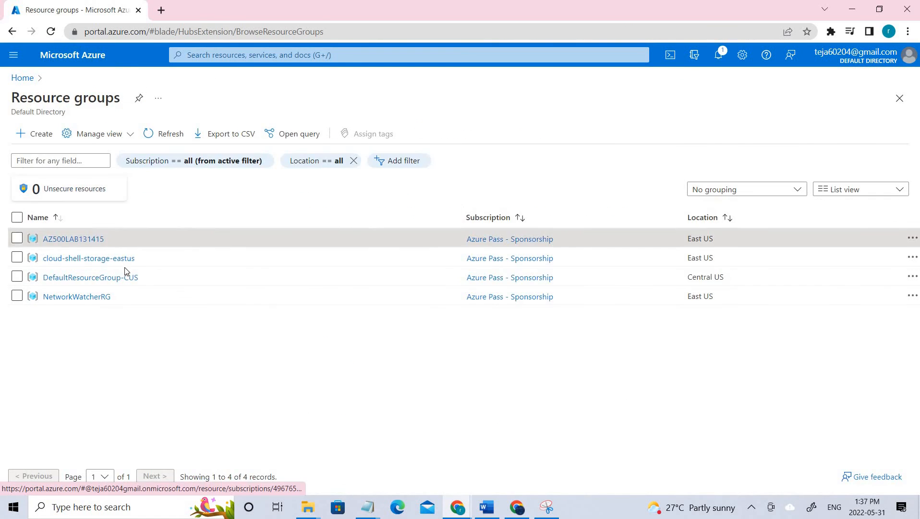
pyautogui.click(23, 79)
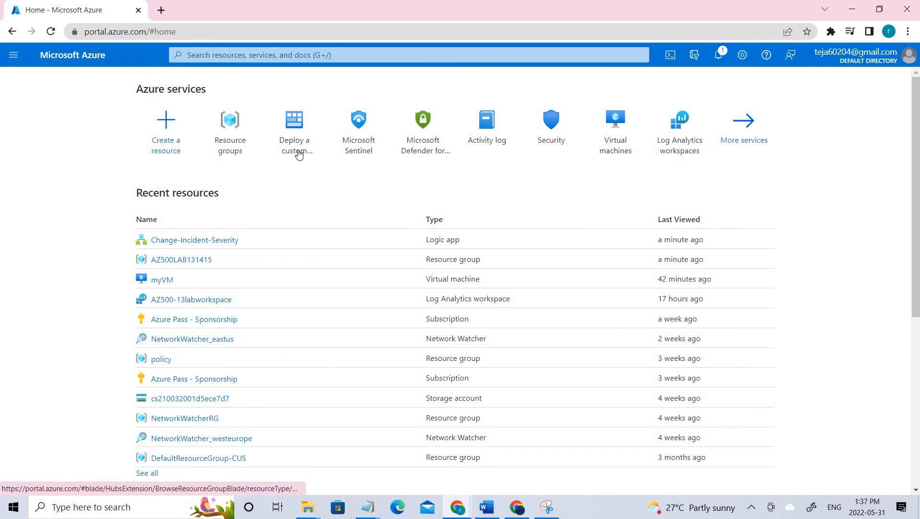
pyautogui.click(354, 144)
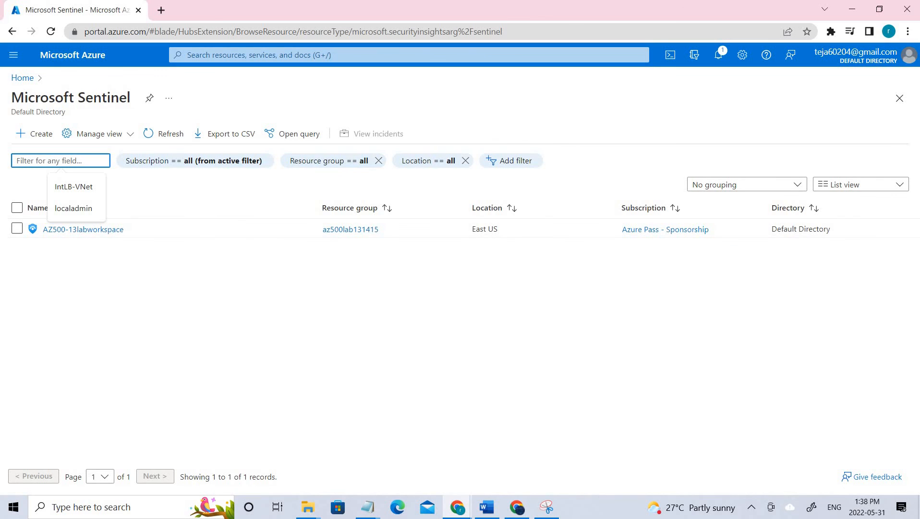
pyautogui.click(85, 229)
pyautogui.rightClick(212, 377)
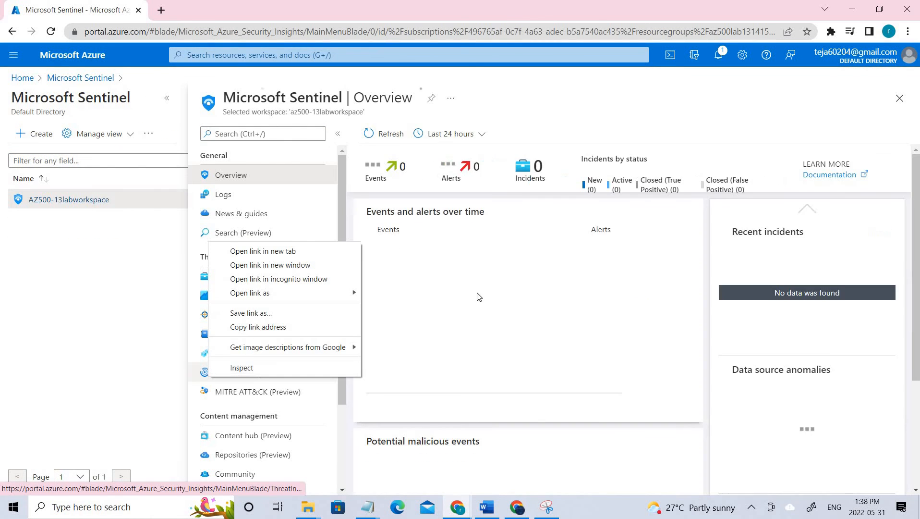
pyautogui.click(453, 232)
pyautogui.scroll(-2, 245, 298)
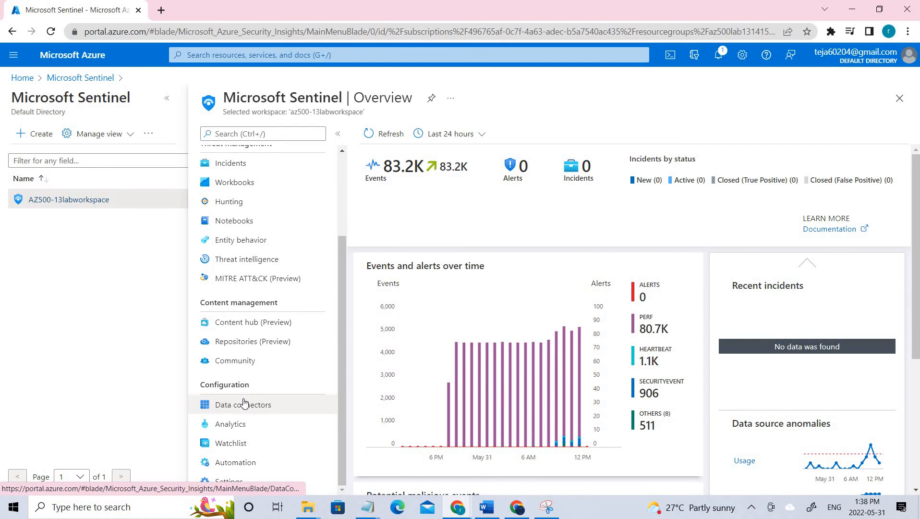
pyautogui.click(235, 429)
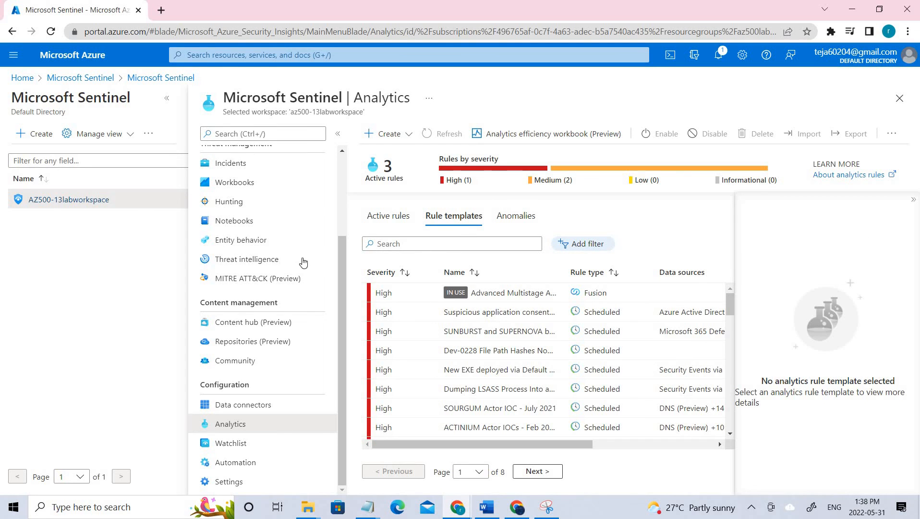
# - Start a new scheduled query rule and paste in the rule name Playbook Demo
pyautogui.click(397, 139)
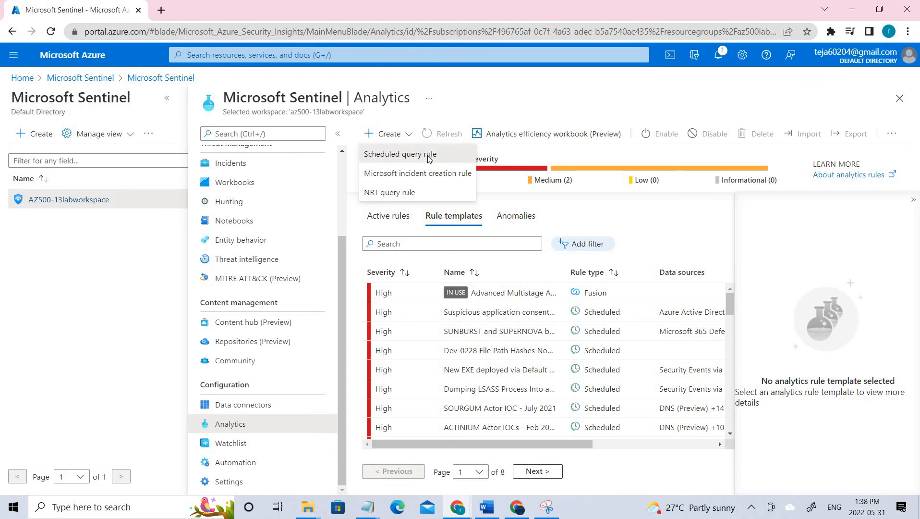
pyautogui.click(429, 157)
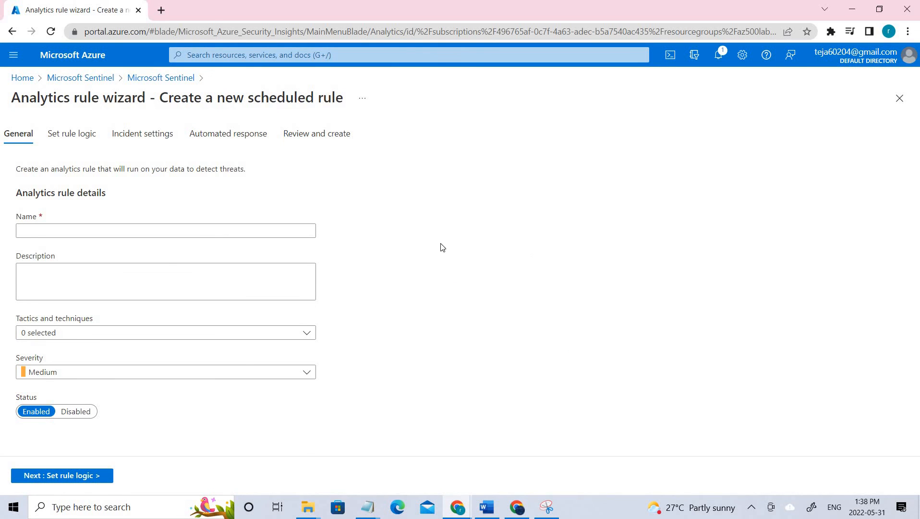
pyautogui.click(40, 236)
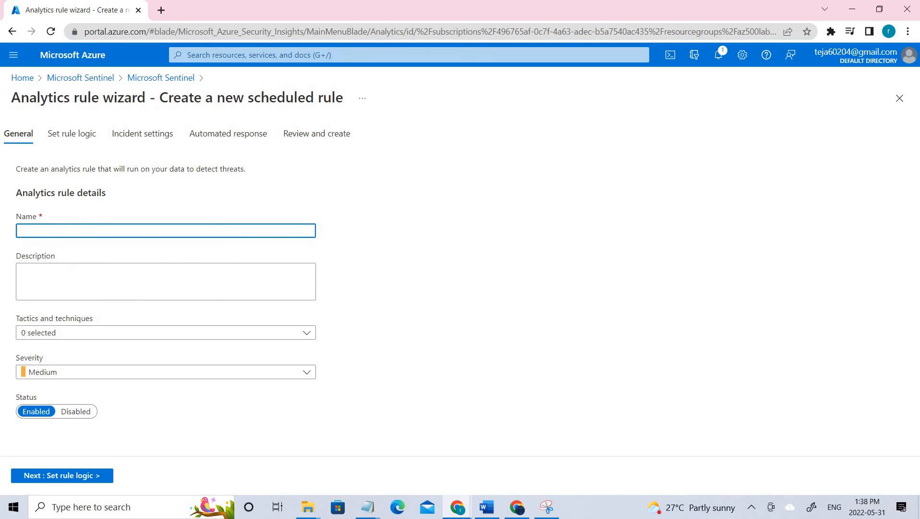
pyautogui.hotkey('alt', 'Tab')
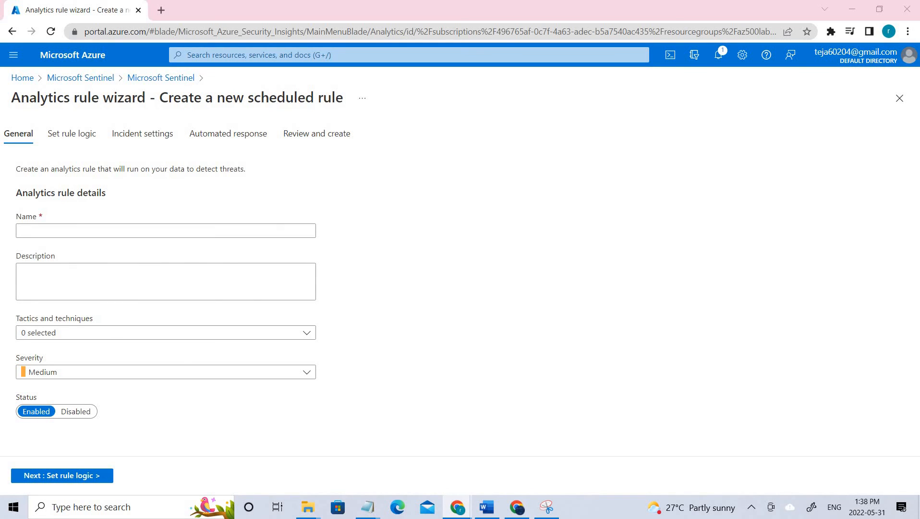
pyautogui.click(81, 224)
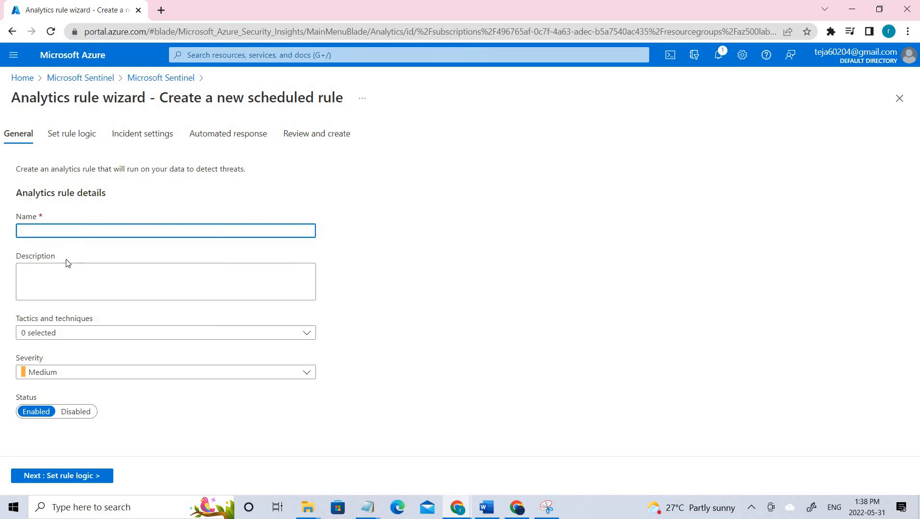
pyautogui.write('Playbook Demo')
pyautogui.click(56, 277)
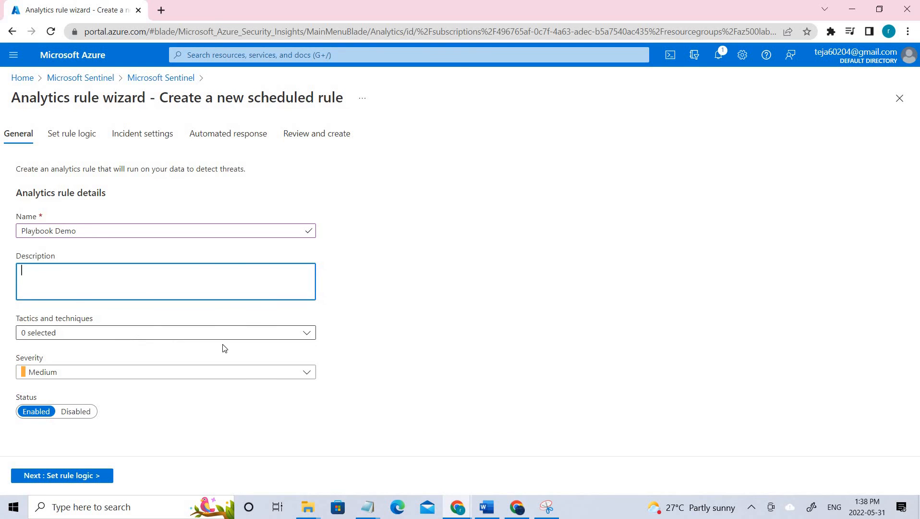
# - Tag the rule with the Initial Access tactic
pyautogui.click(311, 332)
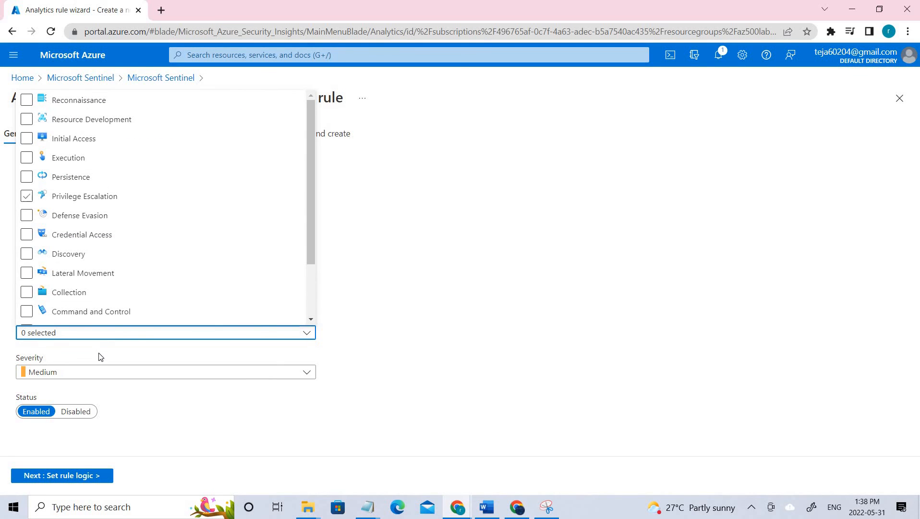
pyautogui.click(119, 185)
pyautogui.scroll(-2, 115, 269)
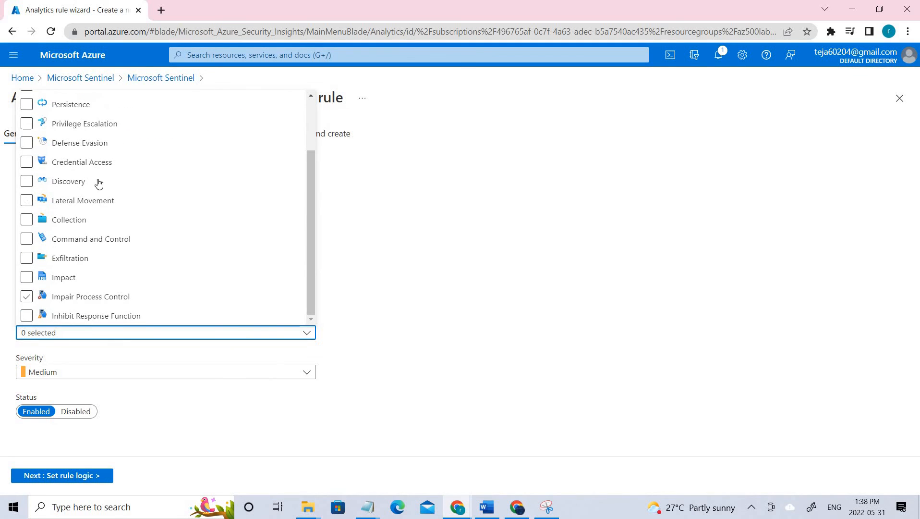
pyautogui.scroll(2, 96, 181)
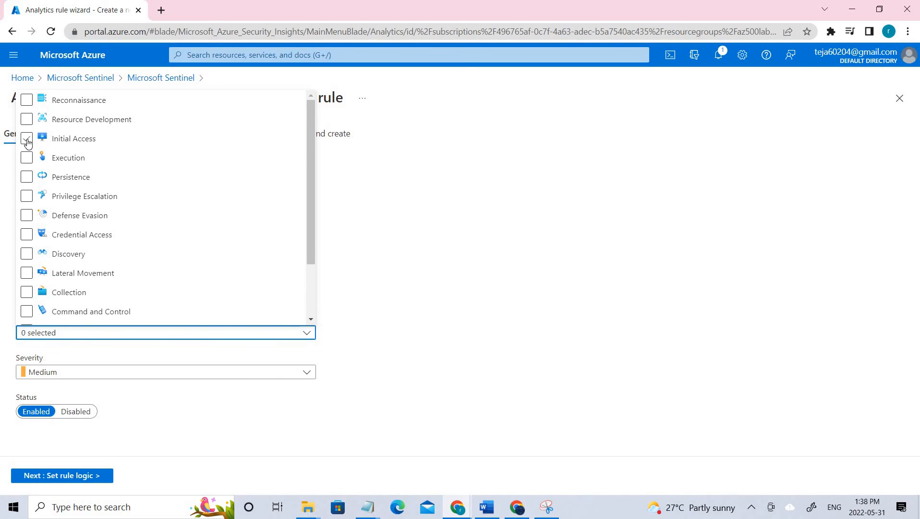
pyautogui.click(27, 138)
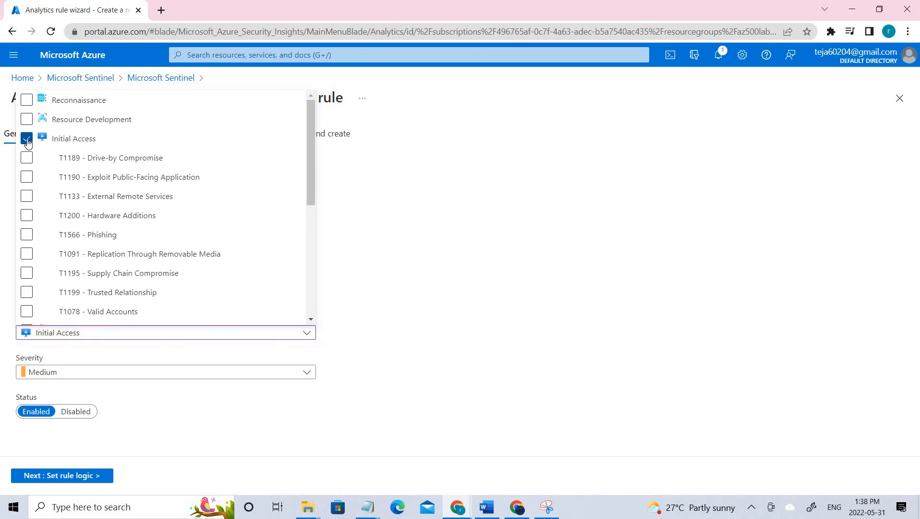
pyautogui.click(26, 139)
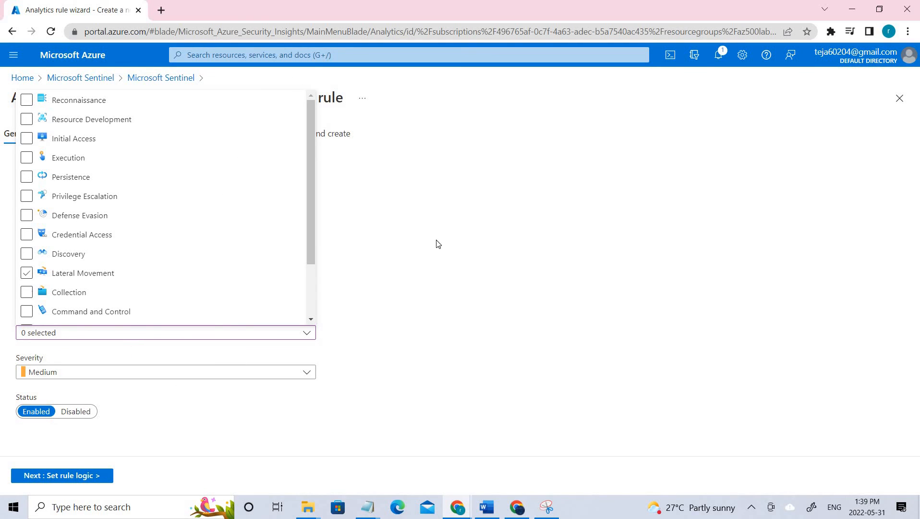
pyautogui.click(27, 139)
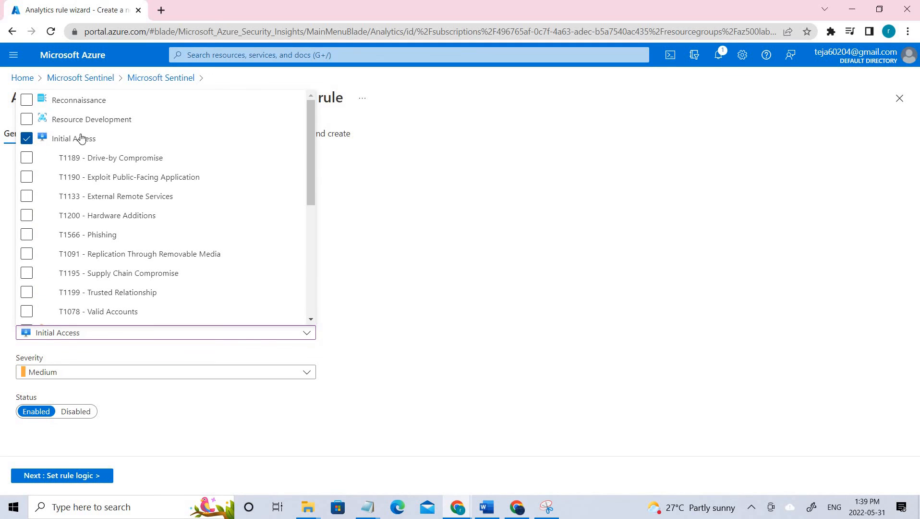
pyautogui.click(455, 196)
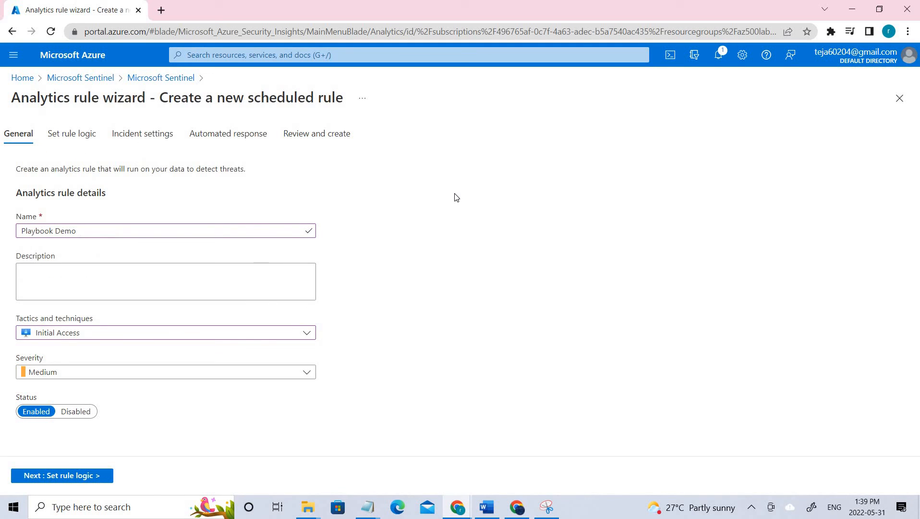
# - Paste the AzureActivity JIT network access policy deletion query into the rule query
pyautogui.click(80, 477)
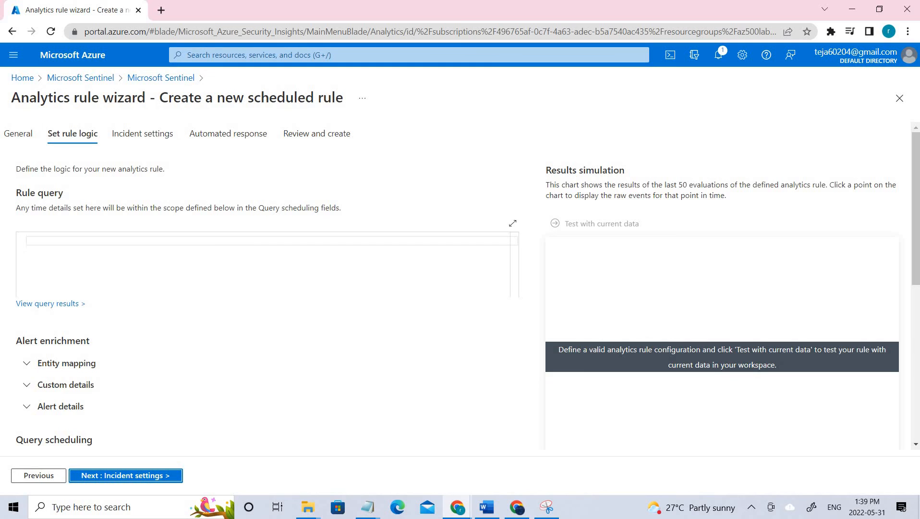
pyautogui.click(218, 294)
pyautogui.hotkey('alt', 'Tab')
pyautogui.click(274, 279)
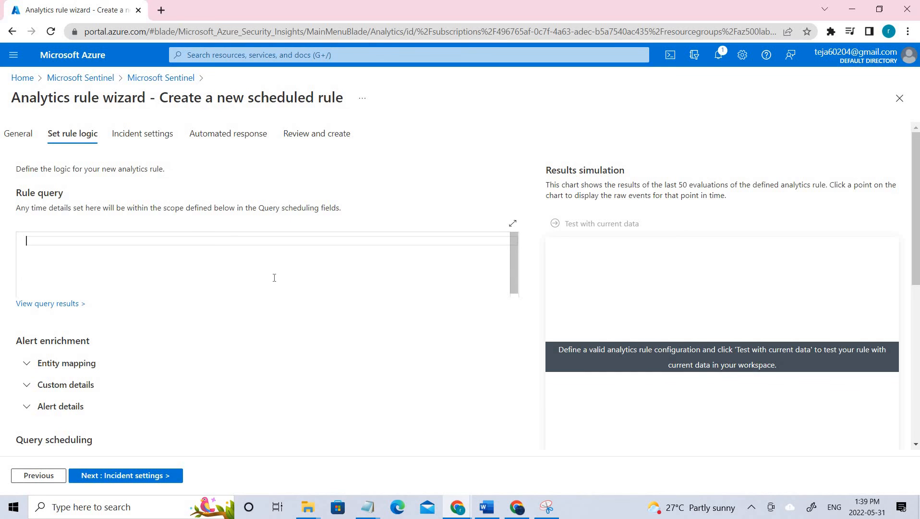
pyautogui.write('AzureActivity  | where ResourceProviderValue =~ "Microsoft.Security"  | where OperationNameValue =~ "Microsoft.Security/locations/jitNetworkAccessPolicies/delete"')
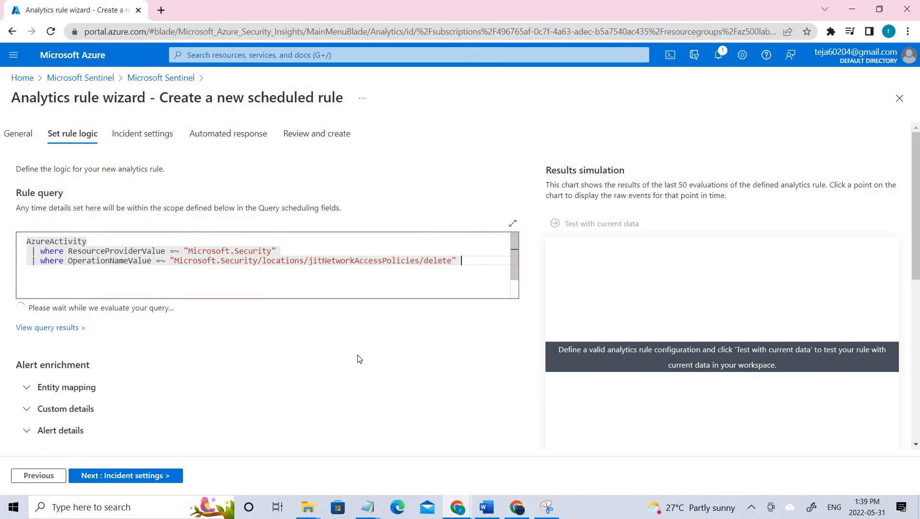
pyautogui.scroll(-1, 347, 355)
pyautogui.scroll(-4, 358, 359)
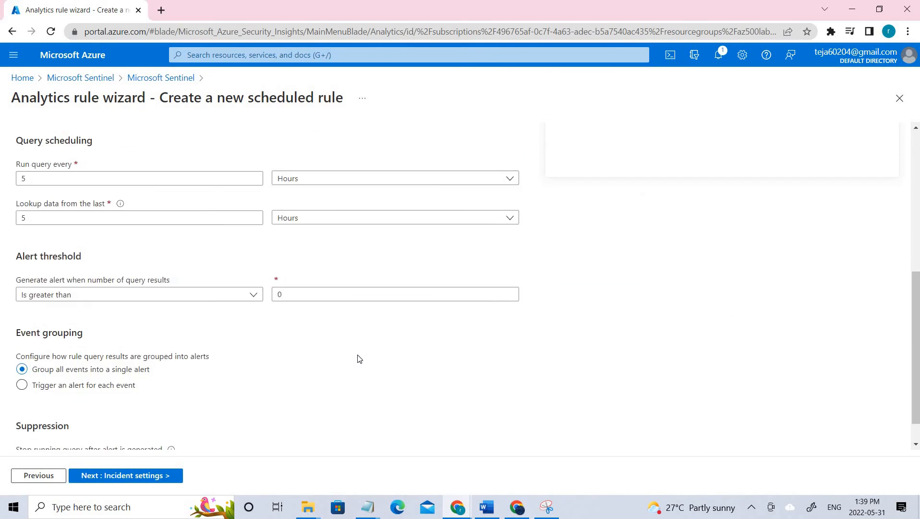
pyautogui.scroll(-1, 358, 360)
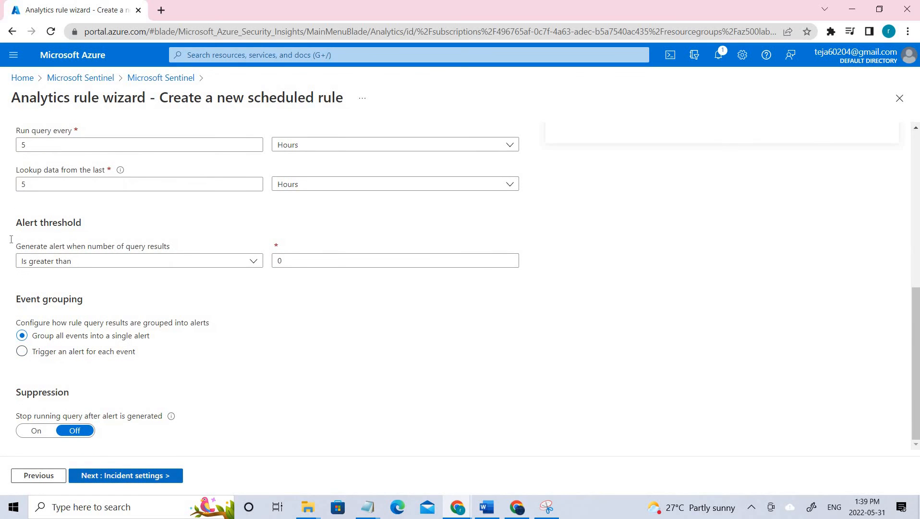
pyautogui.scroll(1, 222, 247)
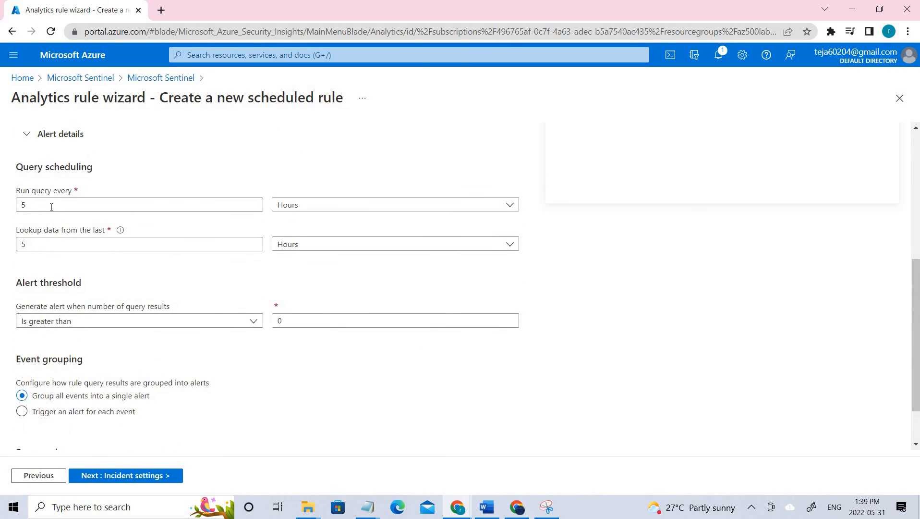
pyautogui.moveTo(94, 168); pyautogui.dragTo(15, 168)
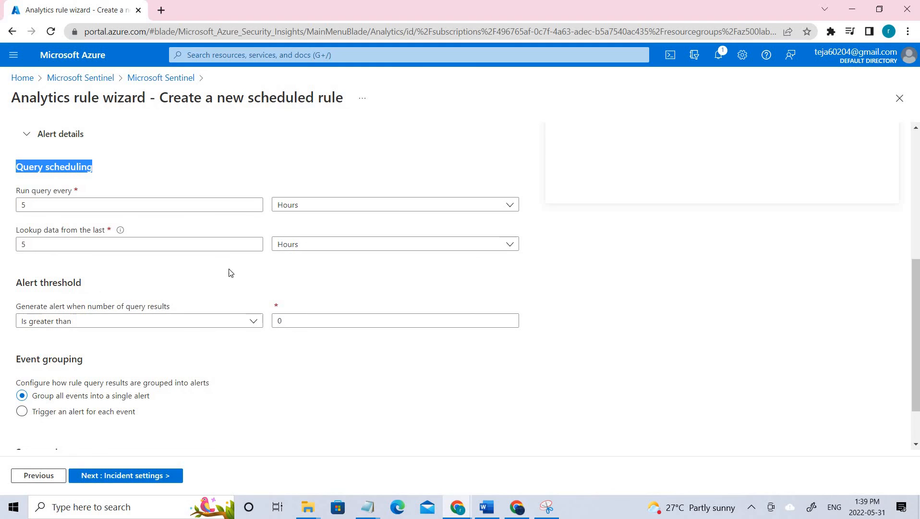
# - Schedule the query to run every 5 minutes with a 5-minute lookback
pyautogui.click(406, 205)
pyautogui.click(390, 221)
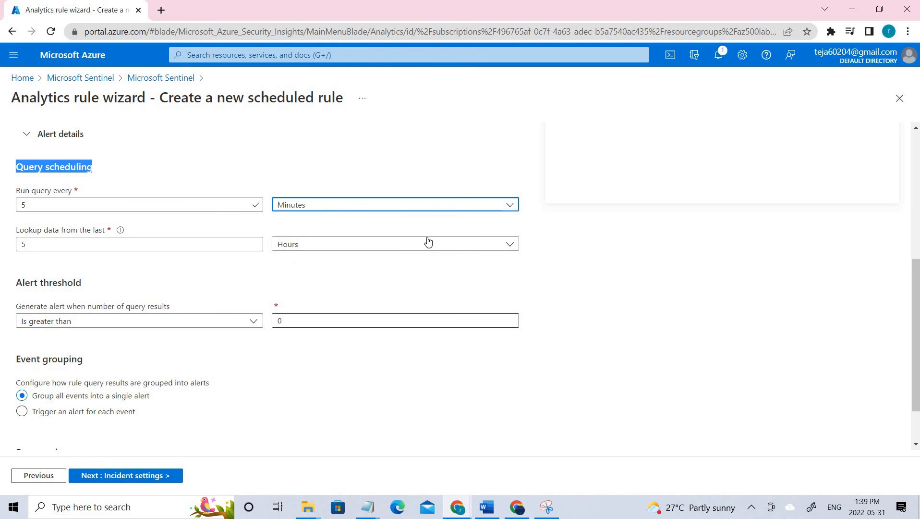
pyautogui.click(388, 245)
pyautogui.click(387, 266)
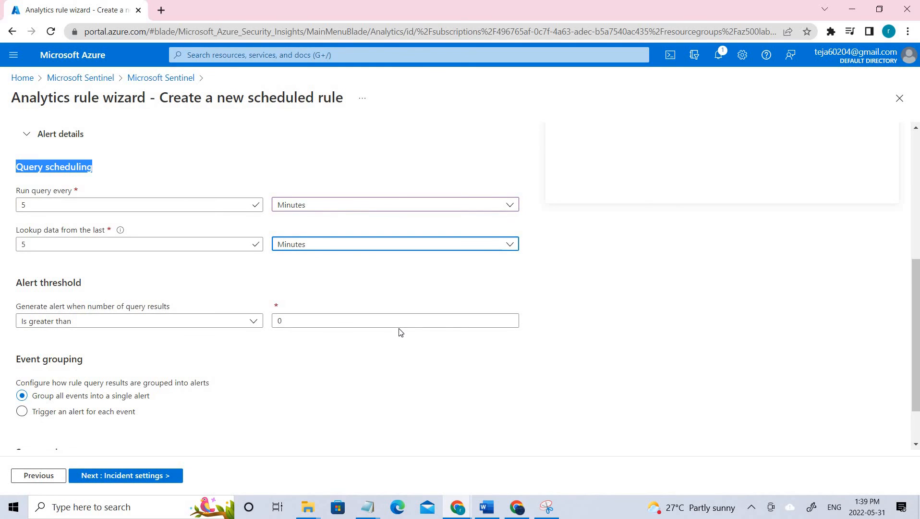
pyautogui.scroll(-3, 92, 356)
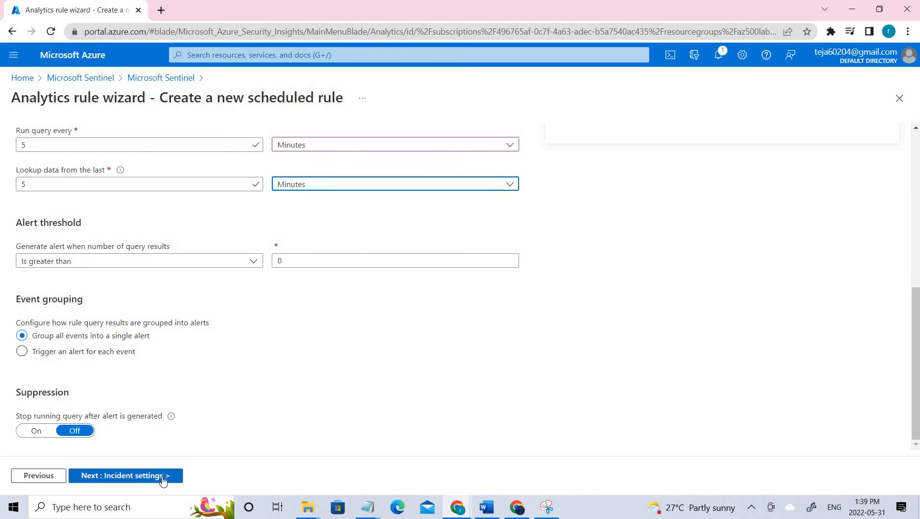
pyautogui.click(163, 480)
# - Advance through Automated response to Review and confirm the Validation passed banner
pyautogui.scroll(-2, 174, 284)
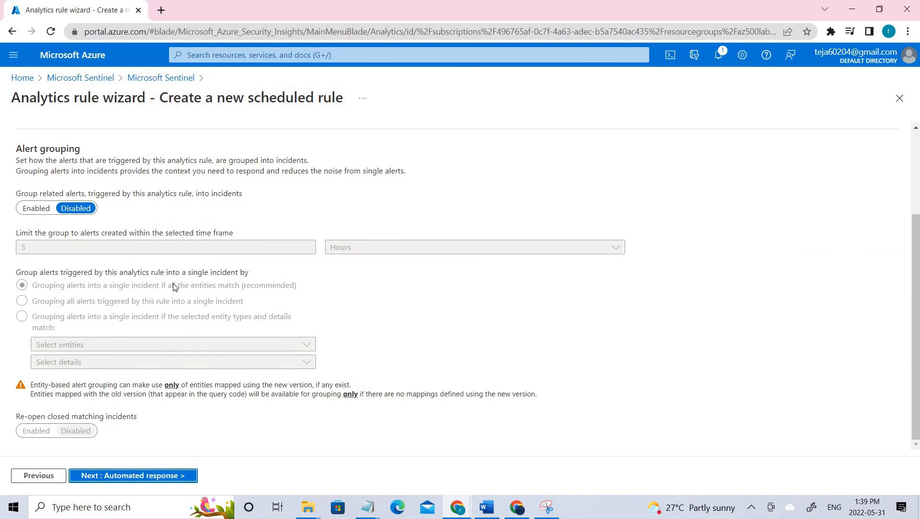
pyautogui.scroll(2, 174, 287)
pyautogui.click(168, 483)
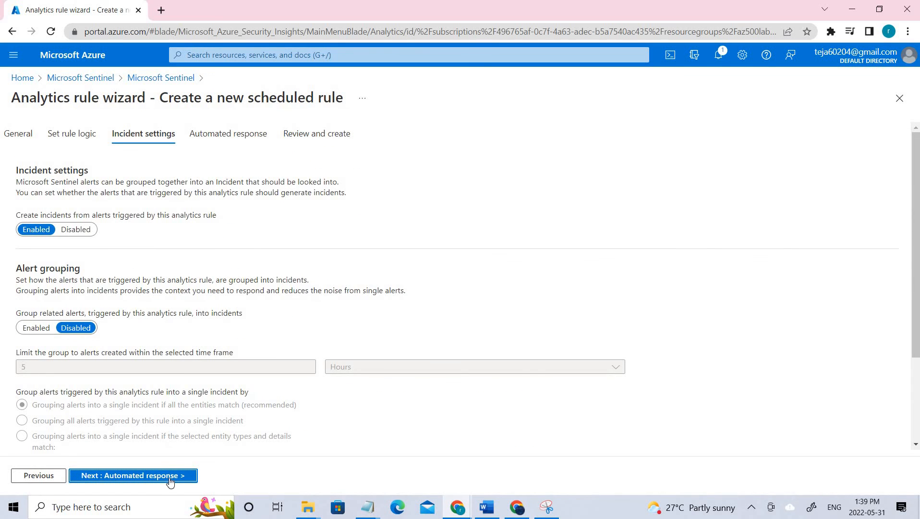
pyautogui.scroll(-3, 398, 344)
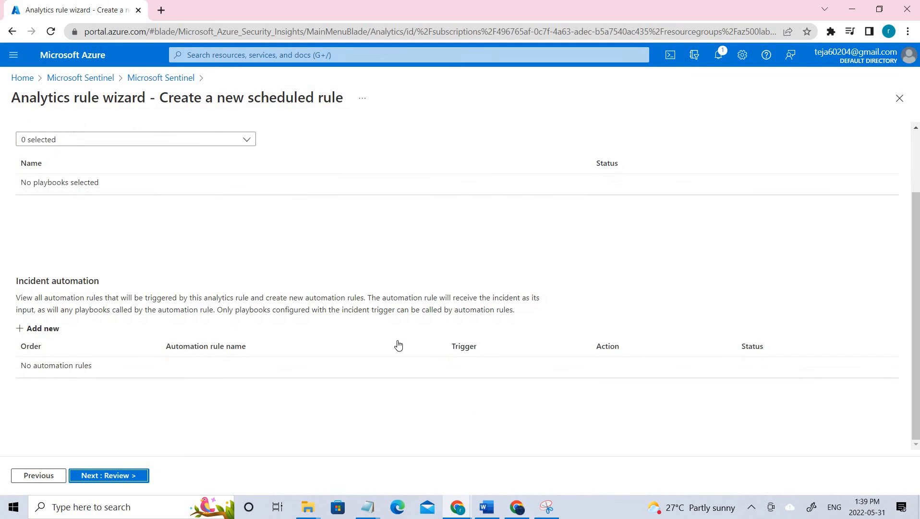
pyautogui.scroll(3, 349, 308)
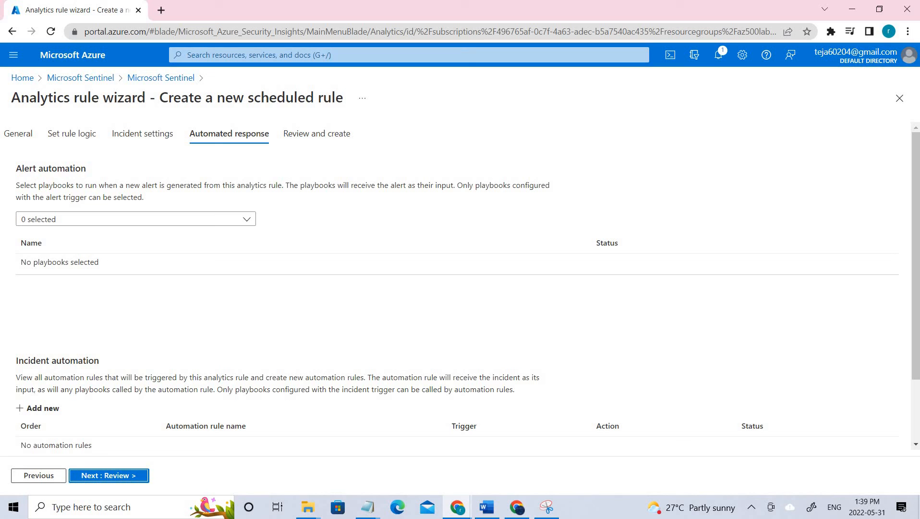
pyautogui.click(131, 481)
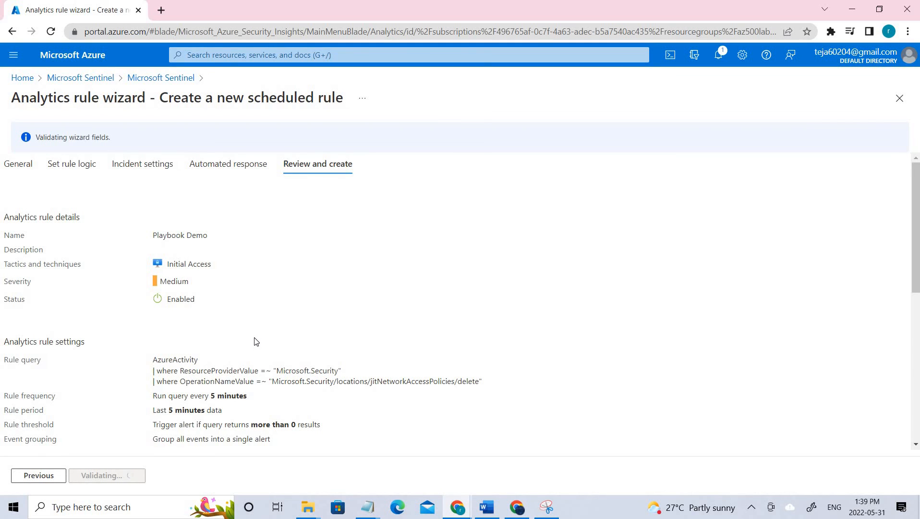
pyautogui.scroll(-8, 255, 341)
pyautogui.scroll(5, 255, 341)
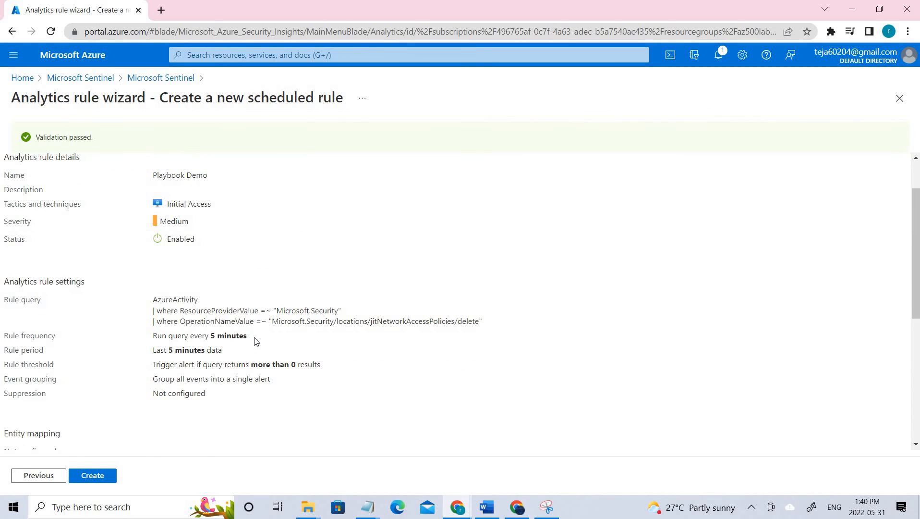
pyautogui.scroll(2, 254, 341)
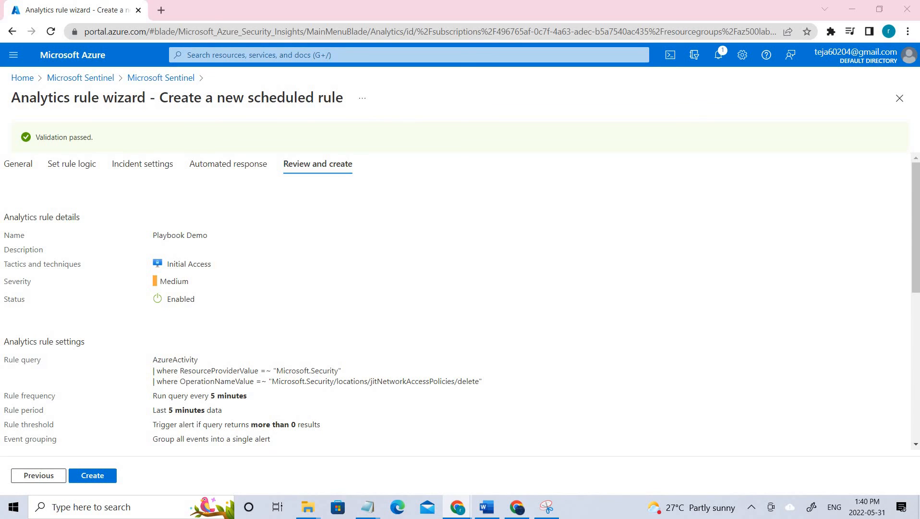
# - Leave the rule wizard via the breadcrumbs and open Microsoft Defender for Cloud from Home
pyautogui.click(109, 78)
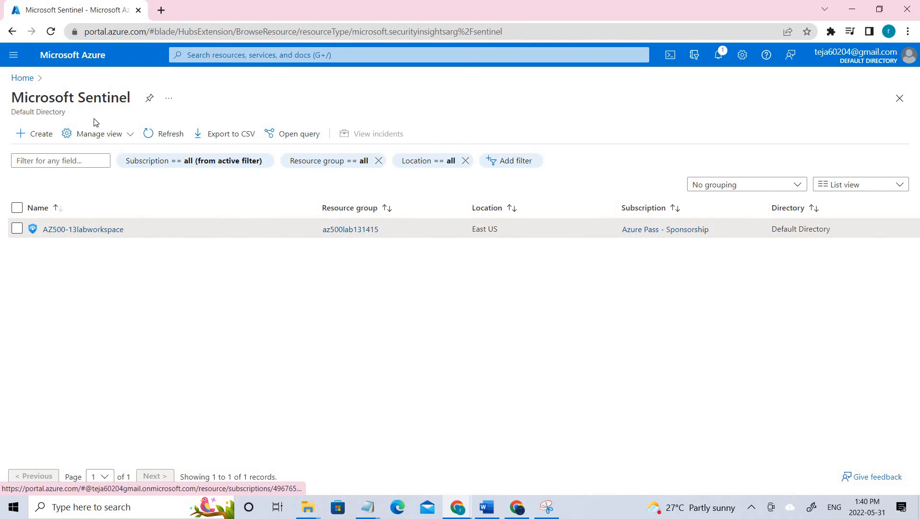
pyautogui.click(20, 78)
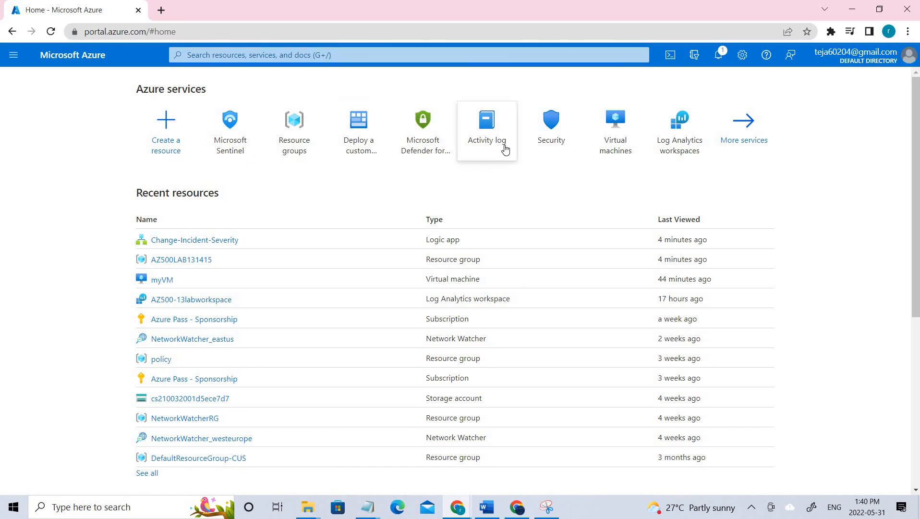
pyautogui.click(431, 133)
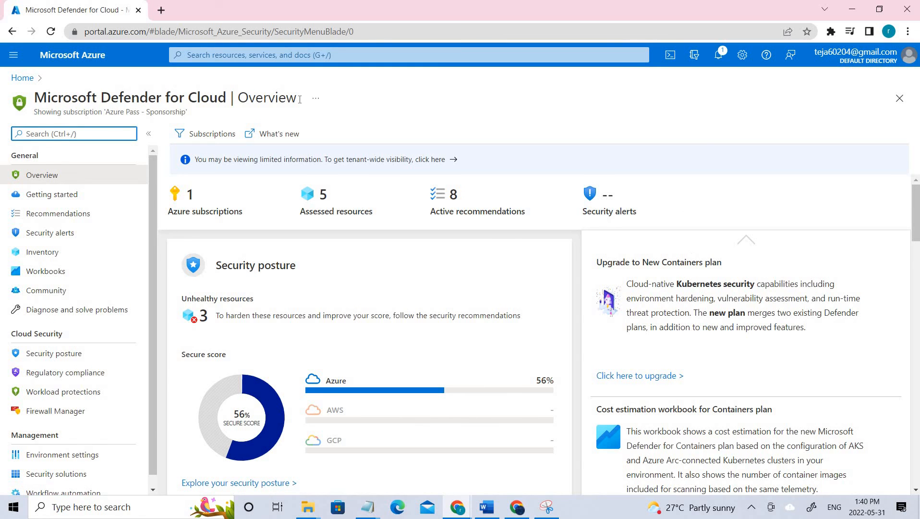
# - Start a PowerShell Cloud Shell session, shrink its panel, then close it
pyautogui.click(668, 58)
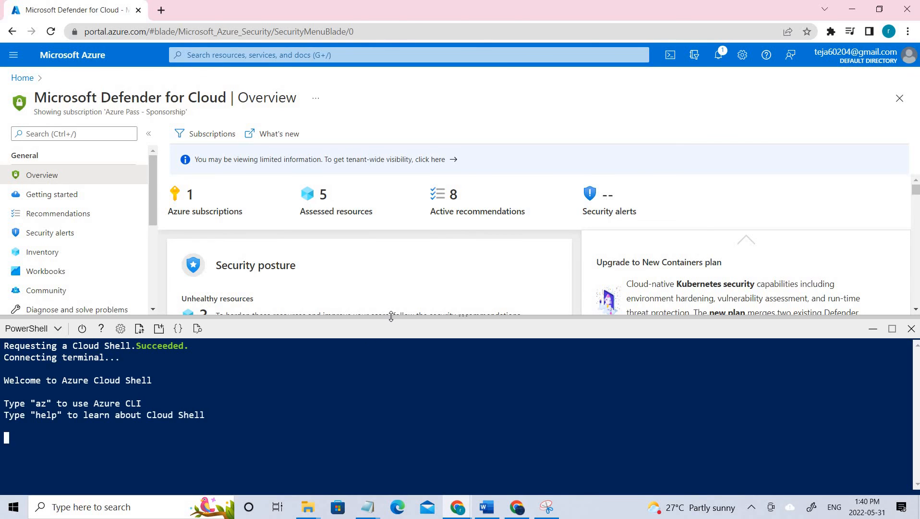
pyautogui.moveTo(391, 316); pyautogui.dragTo(466, 382)
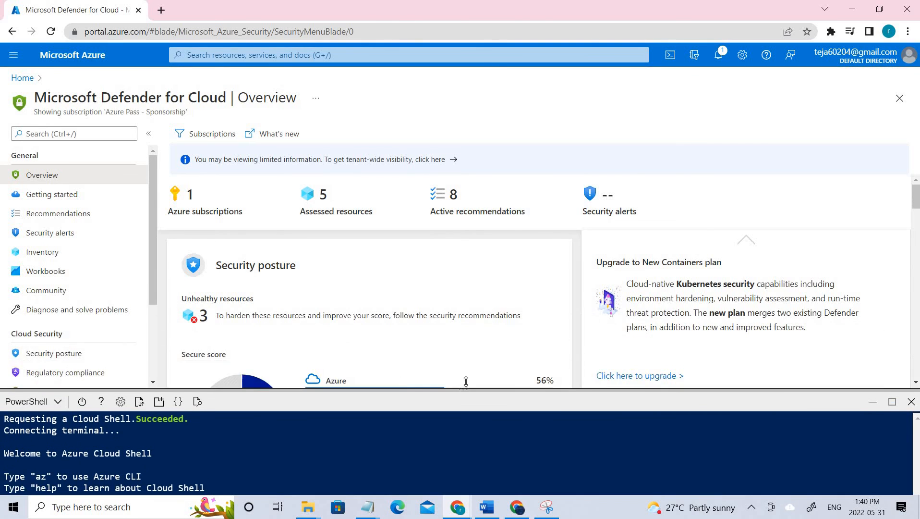
pyautogui.click(873, 394)
pyautogui.scroll(-1, 42, 397)
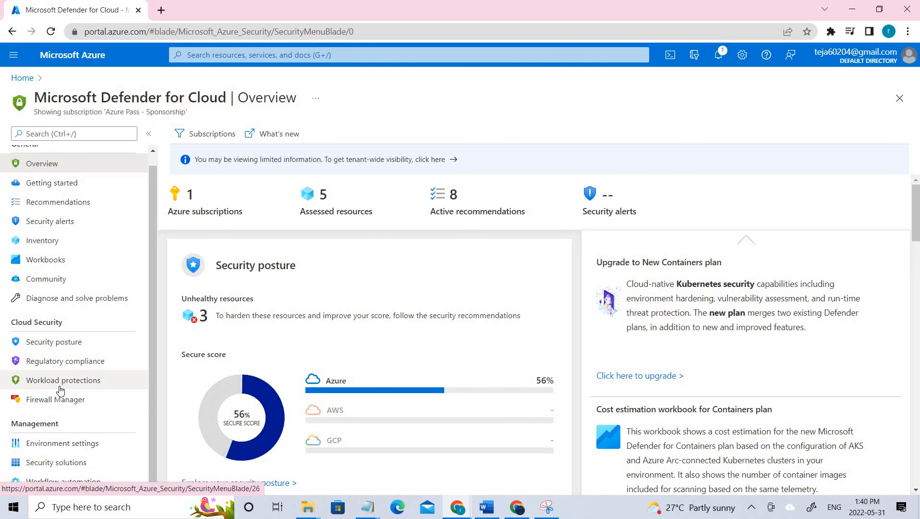
# - View the Just-in-time VM access page under Workload protections, then return to Home
pyautogui.click(61, 382)
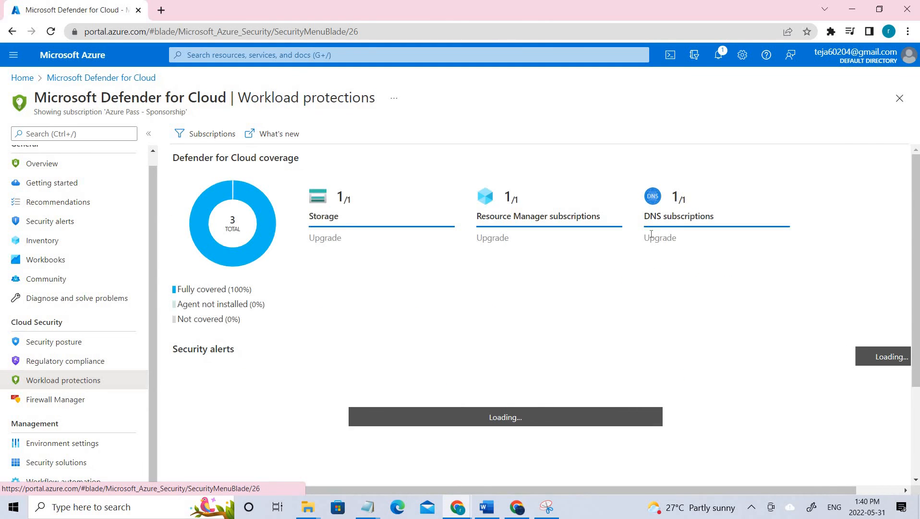
pyautogui.scroll(-3, 641, 341)
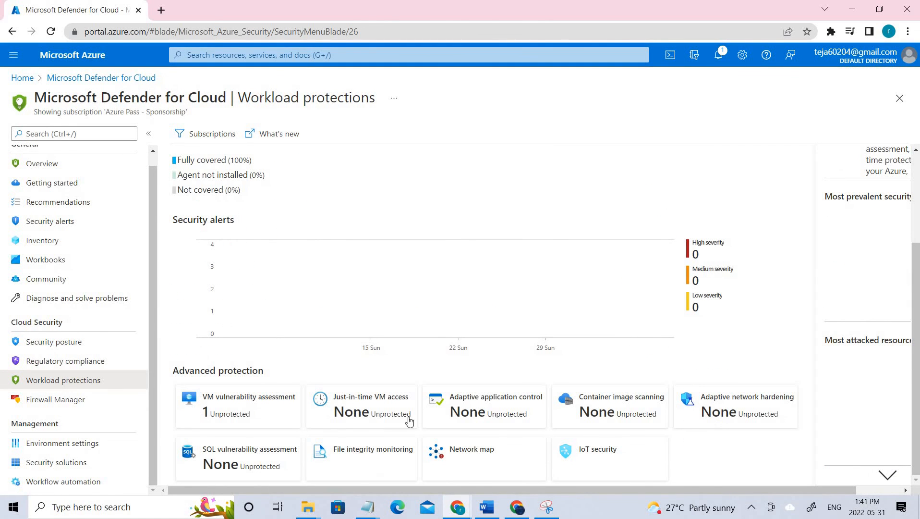
pyautogui.click(370, 413)
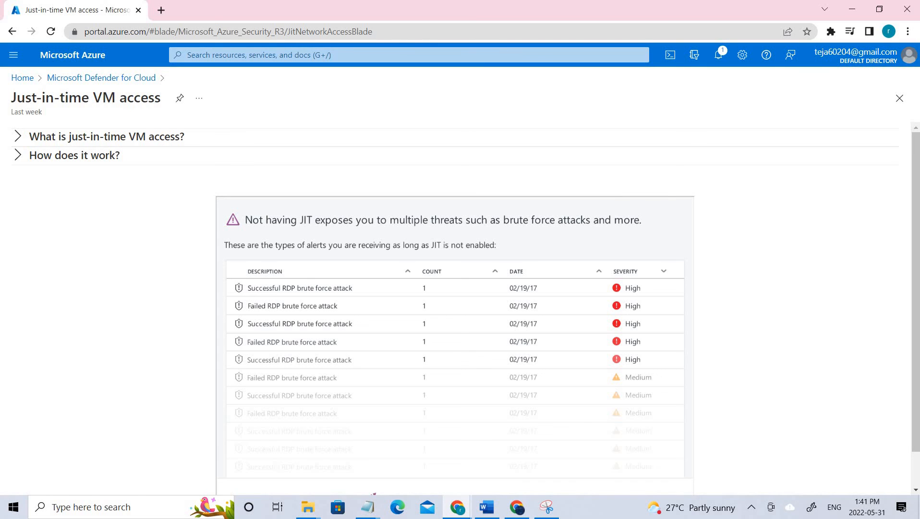
pyautogui.click(87, 78)
pyautogui.click(28, 87)
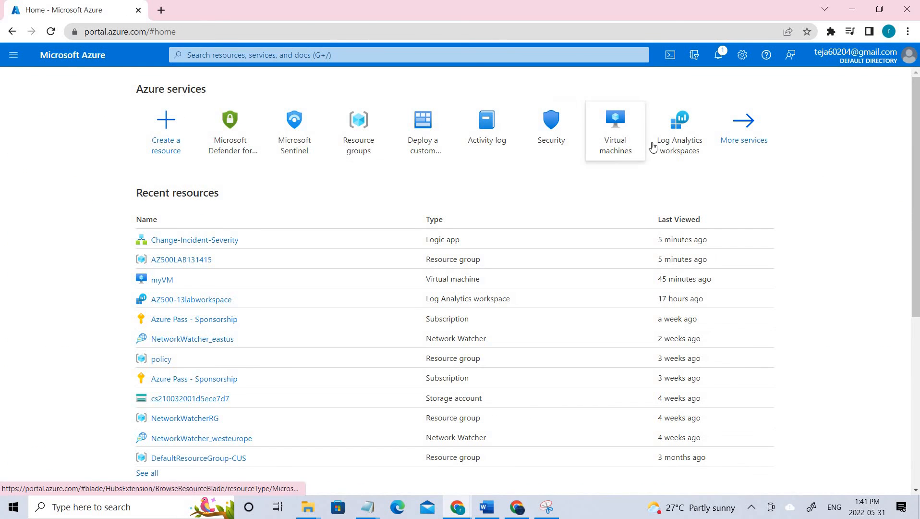
# - Open myVM's Configuration, highlight the just-in-time access enabled note, and return Home
pyautogui.click(613, 137)
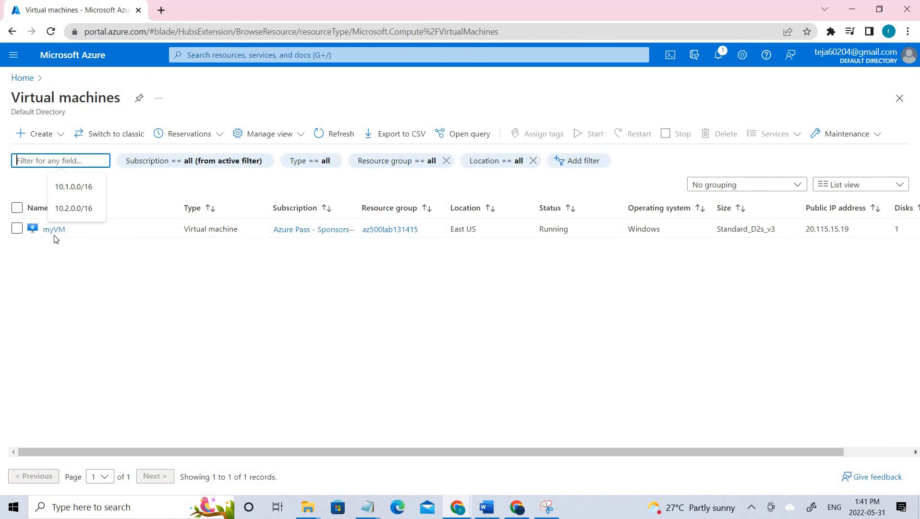
pyautogui.click(54, 231)
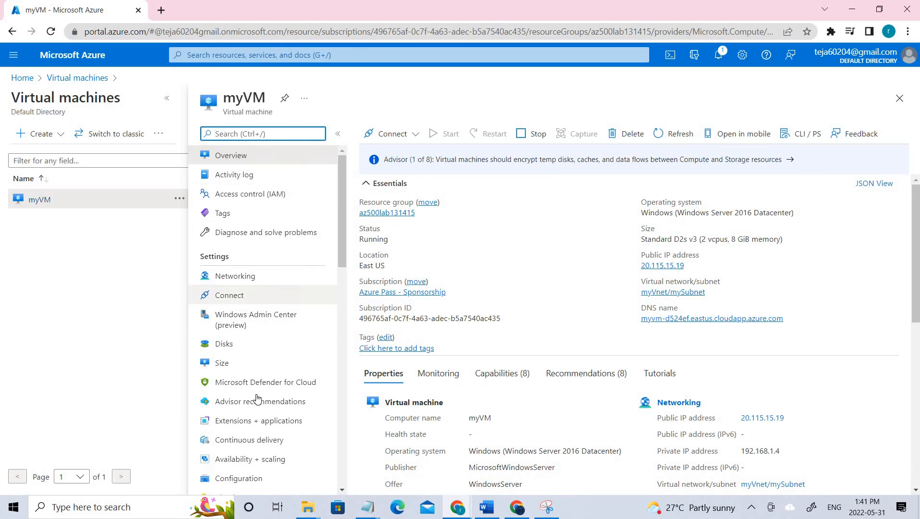
pyautogui.scroll(-3, 231, 389)
pyautogui.click(245, 367)
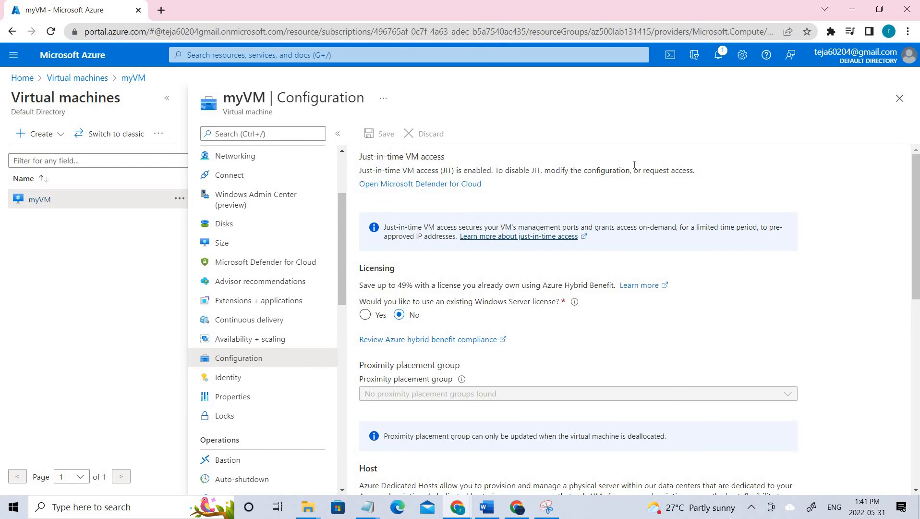
pyautogui.moveTo(396, 170); pyautogui.dragTo(634, 165)
pyautogui.moveTo(695, 170); pyautogui.dragTo(583, 168)
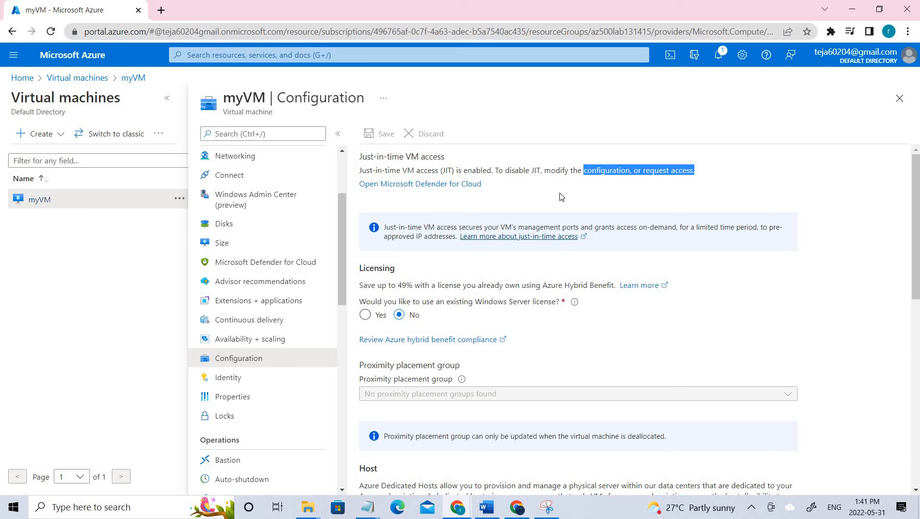
pyautogui.moveTo(358, 169); pyautogui.dragTo(616, 194)
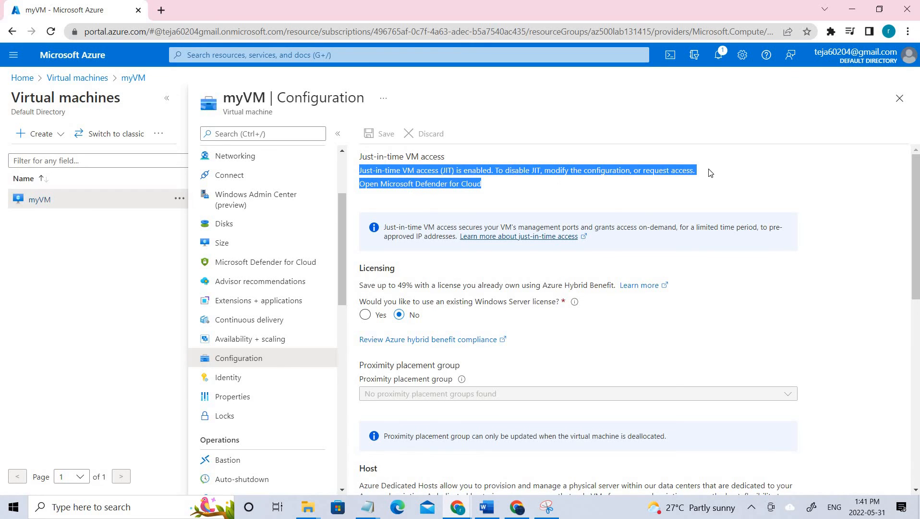
pyautogui.click(81, 79)
pyautogui.click(25, 80)
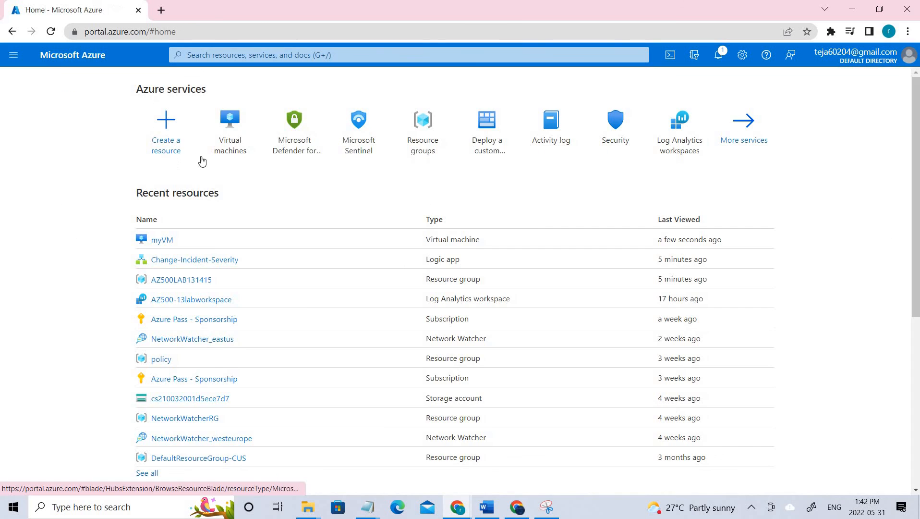
# - Review AZ500-13labworkspace's Sentinel overview (83.5K events, 0 alerts, 0 incidents) and return Home
pyautogui.click(230, 142)
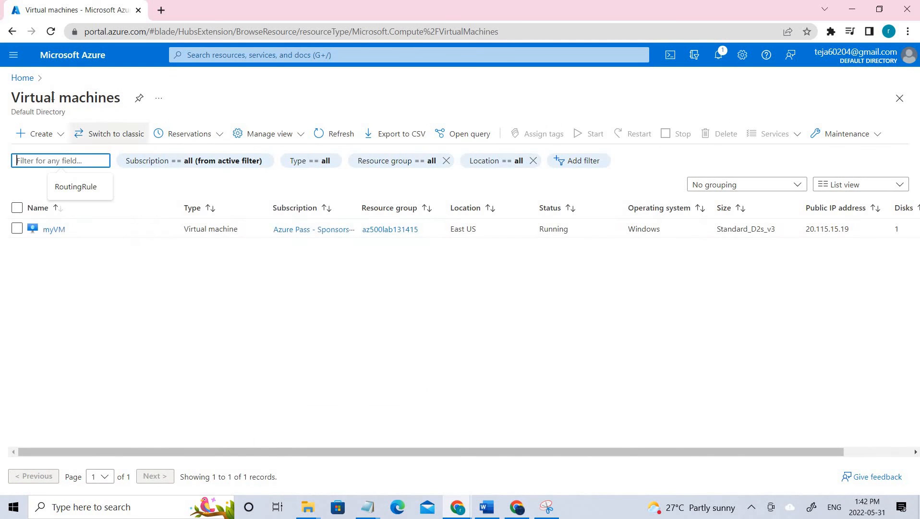
pyautogui.click(22, 78)
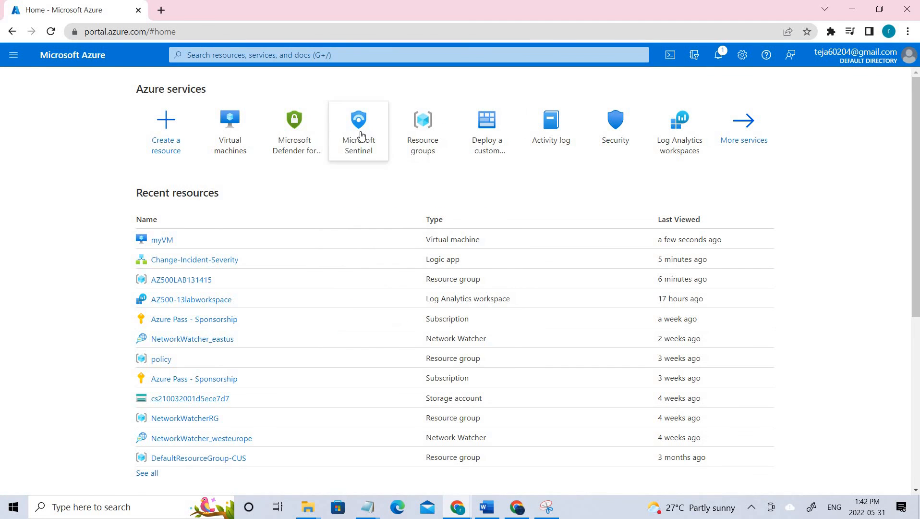
pyautogui.click(362, 136)
pyautogui.click(88, 228)
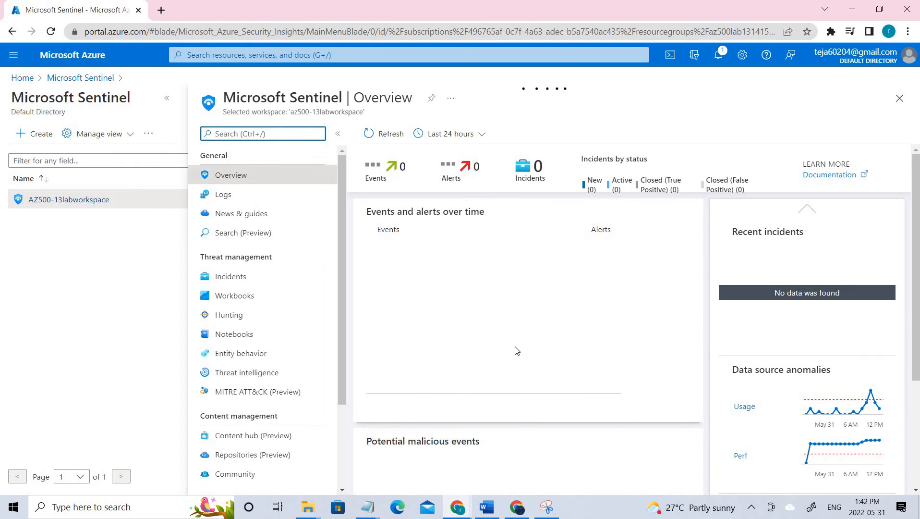
pyautogui.scroll(-3, 484, 324)
pyautogui.scroll(4, 484, 322)
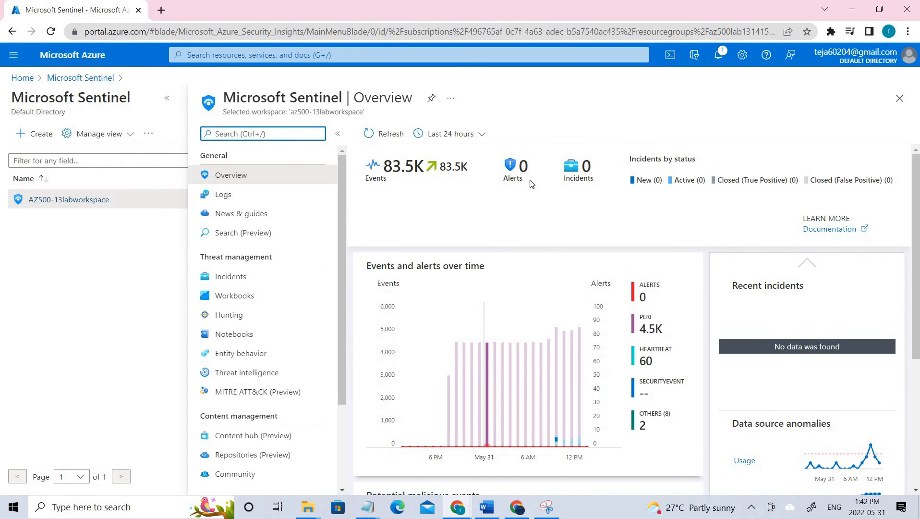
pyautogui.scroll(-3, 249, 324)
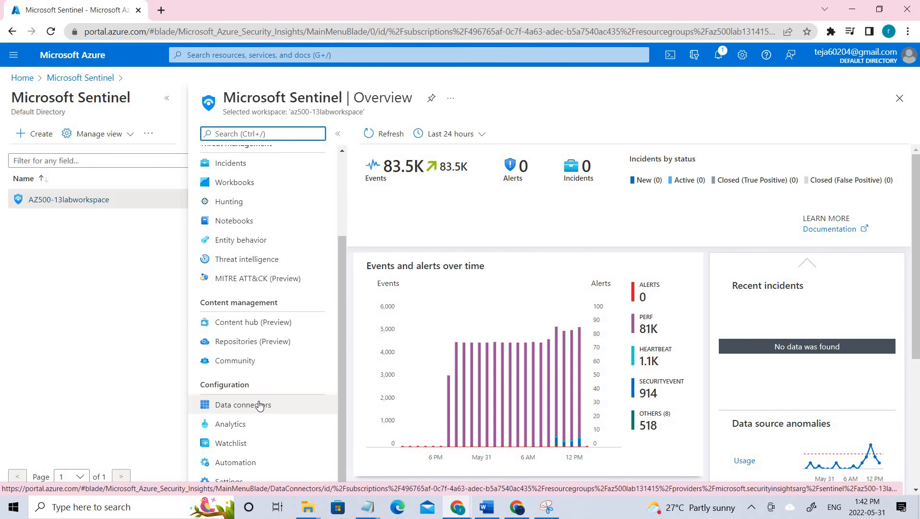
pyautogui.scroll(3, 259, 406)
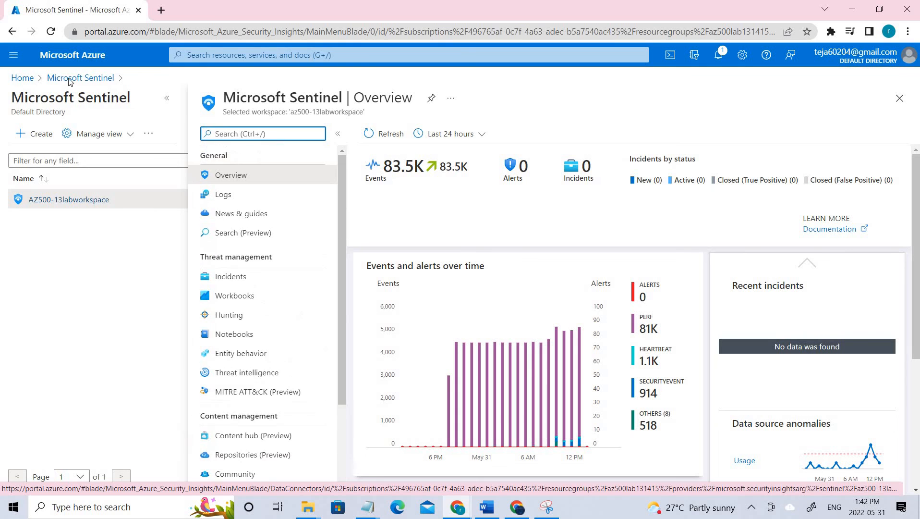
pyautogui.click(22, 78)
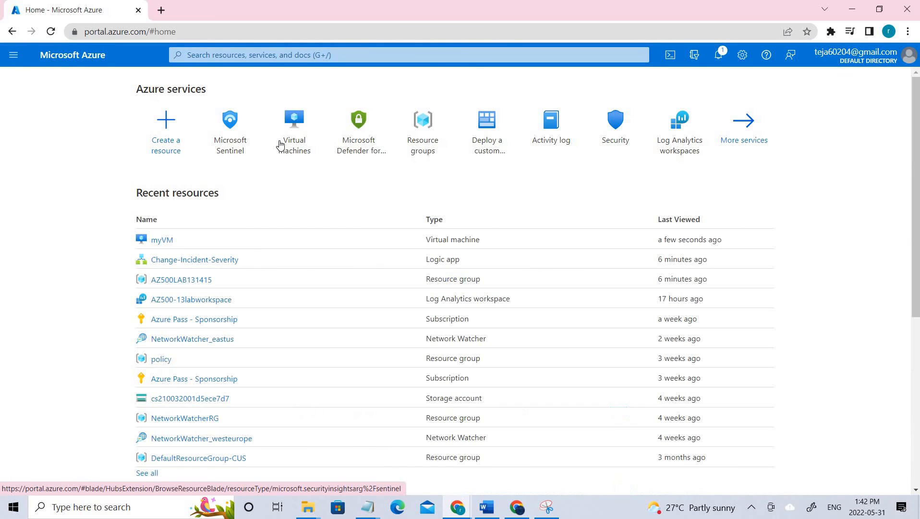
# - Check Defender for Cloud's workload protection coverage and scroll the recommendations to the Defender plan rows
pyautogui.click(357, 152)
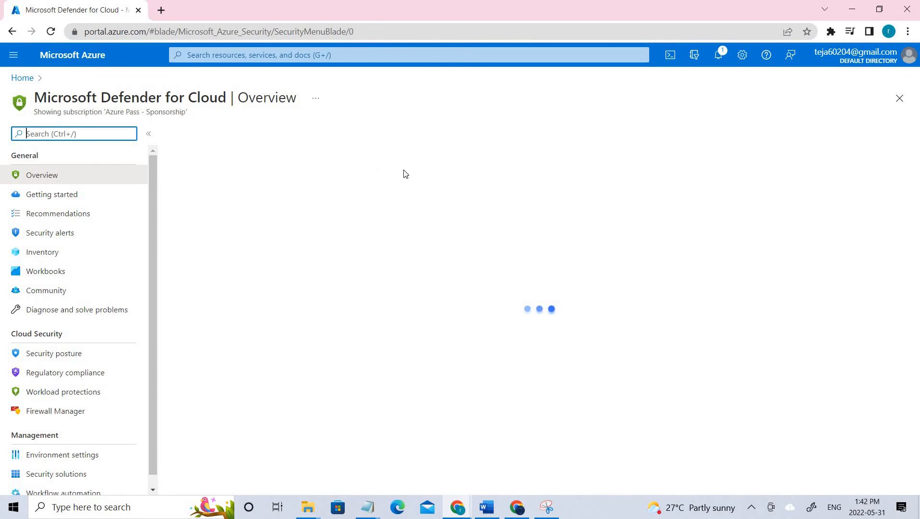
pyautogui.scroll(-1, 419, 365)
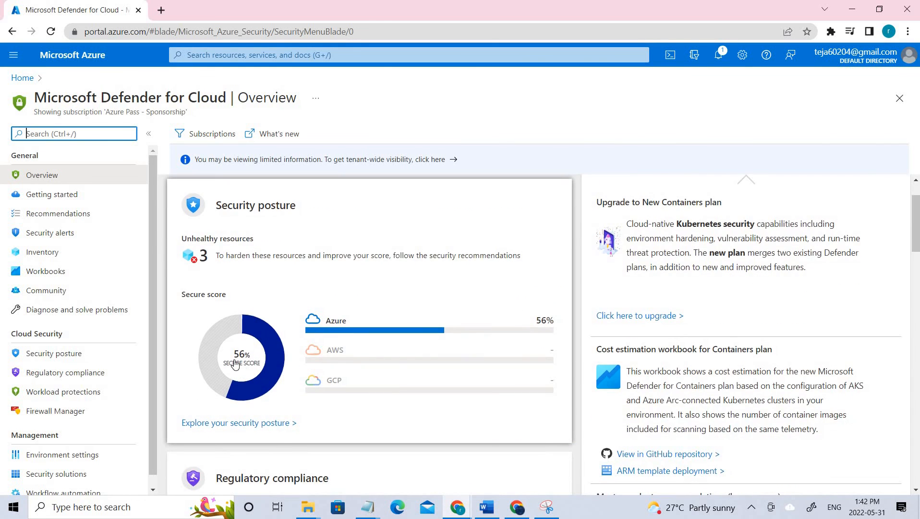
pyautogui.scroll(-10, 365, 365)
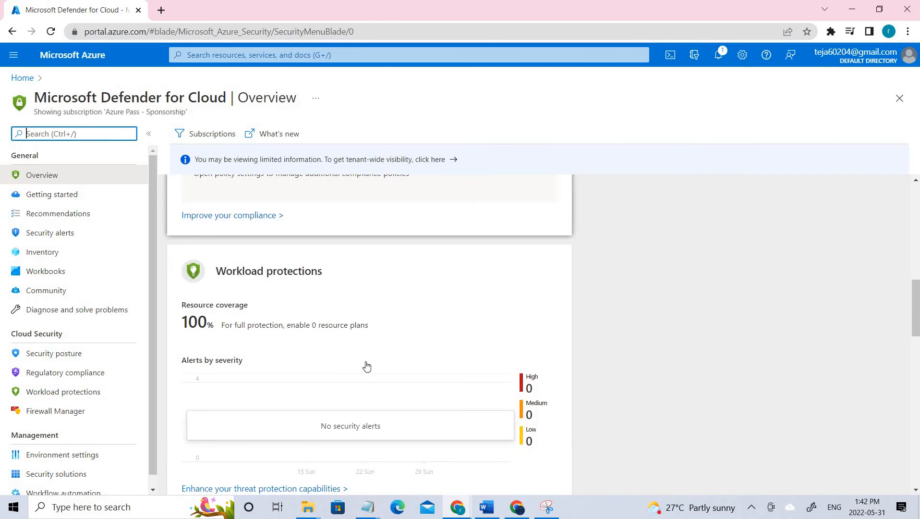
pyautogui.scroll(-5, 367, 366)
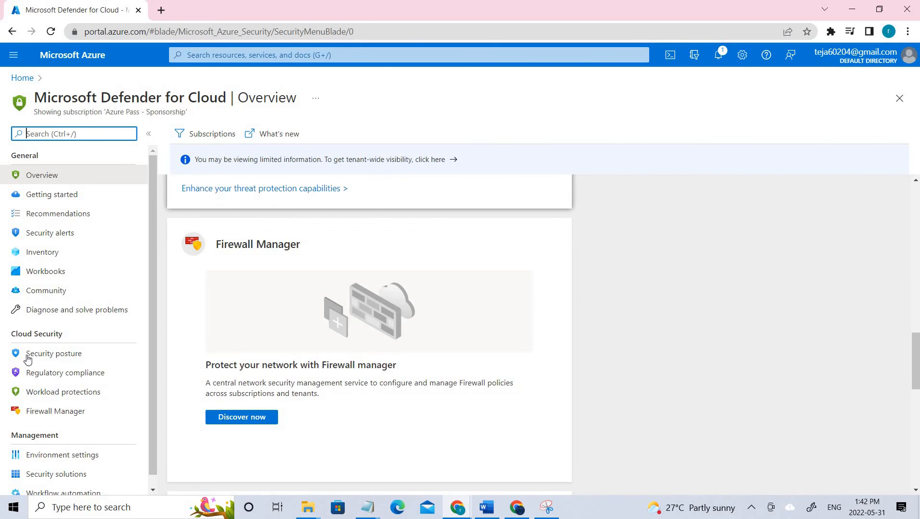
pyautogui.click(75, 395)
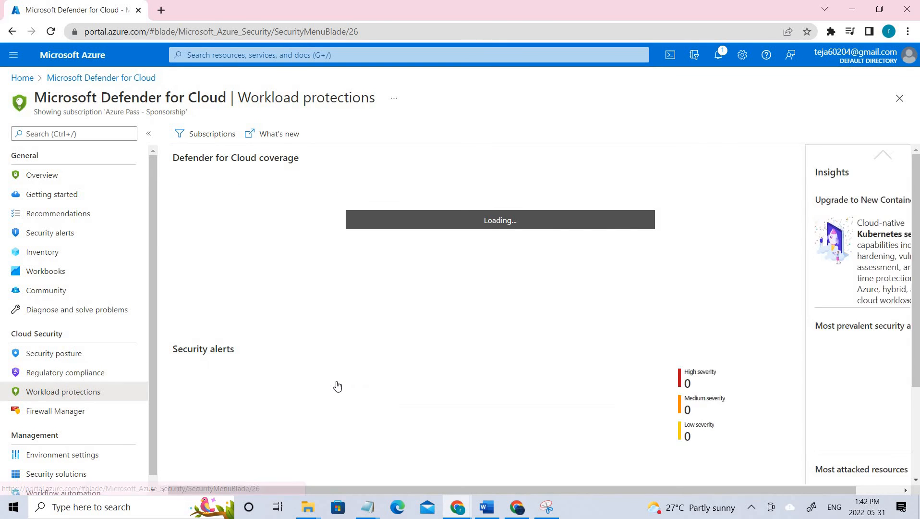
pyautogui.scroll(-2, 338, 386)
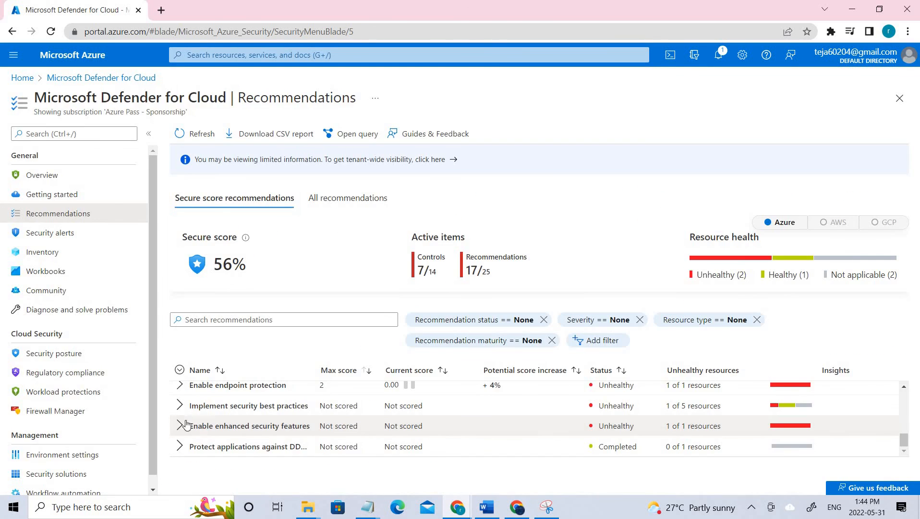
pyautogui.click(219, 425)
pyautogui.scroll(-3, 220, 429)
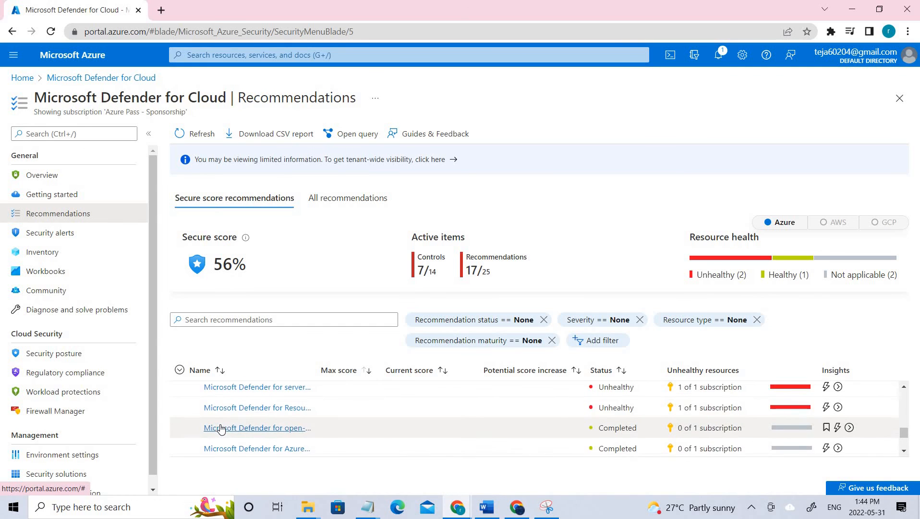
pyautogui.scroll(-2, 220, 428)
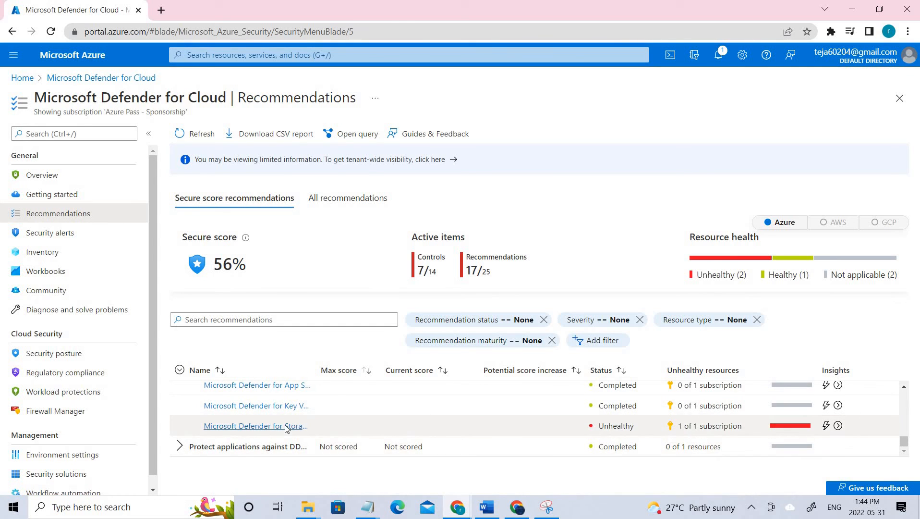
# - Fix 'Microsoft Defender for Storage should be enabled' for the subscription's one unhealthy resource
pyautogui.click(286, 427)
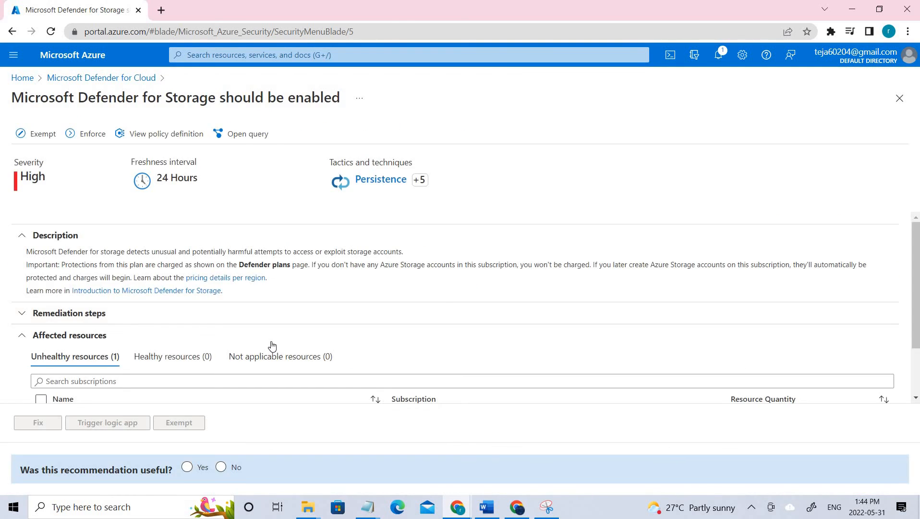
pyautogui.scroll(-1, 144, 350)
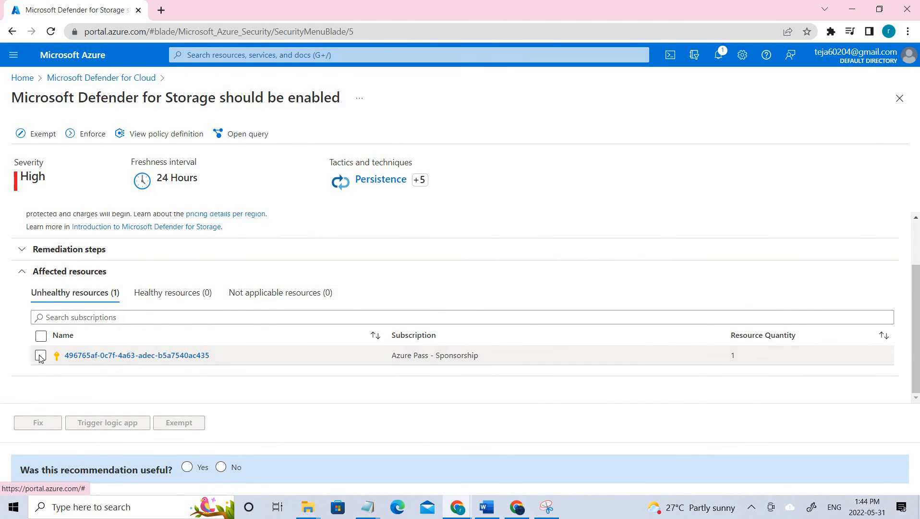
pyautogui.click(40, 356)
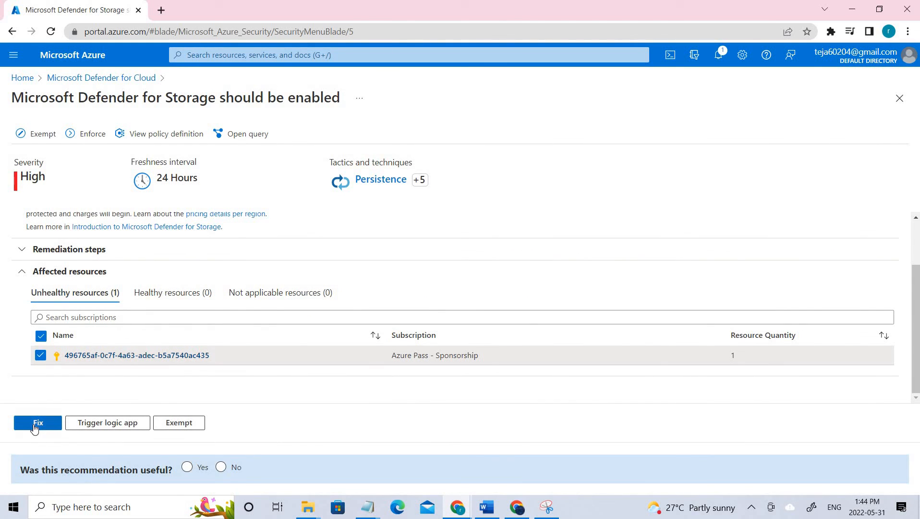
pyautogui.click(35, 424)
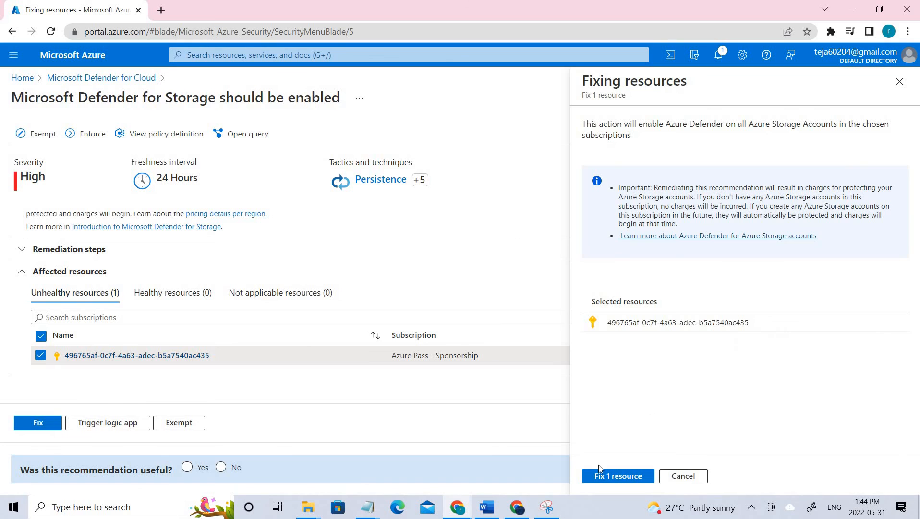
pyautogui.click(609, 480)
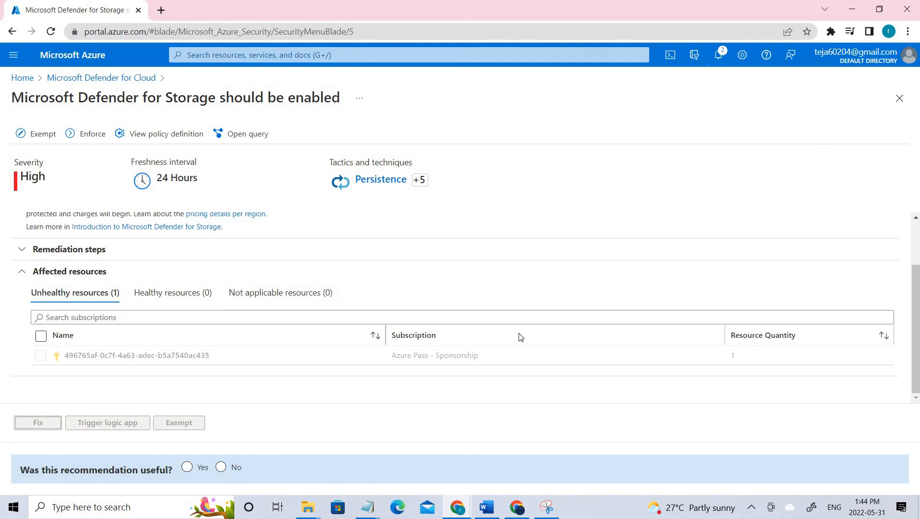
pyautogui.scroll(2, 520, 336)
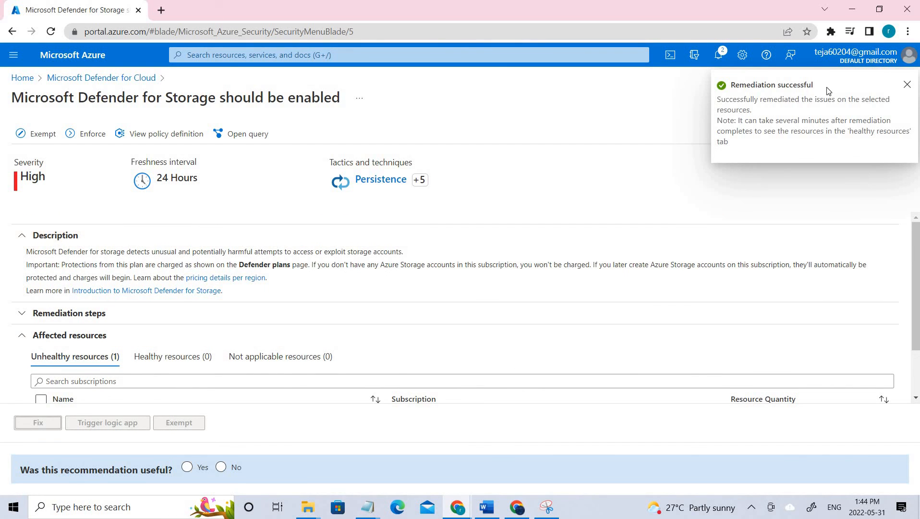
pyautogui.click(122, 79)
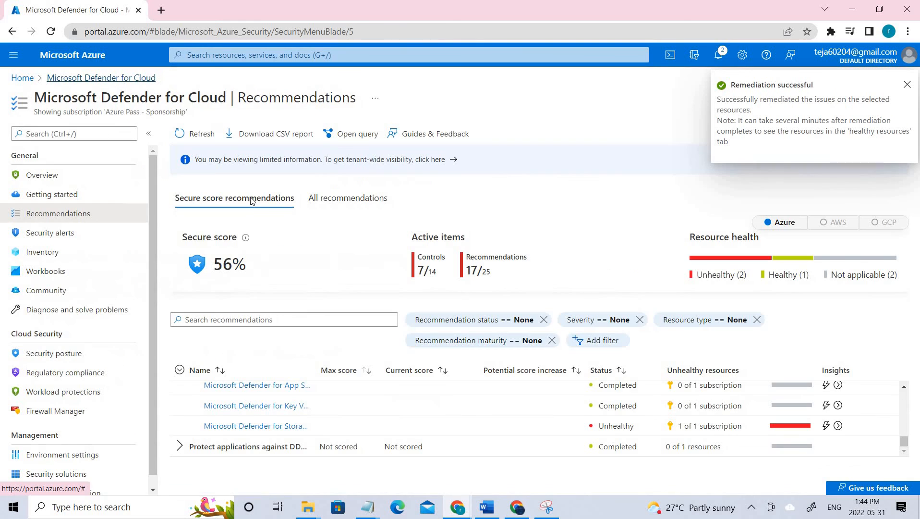
# - Refresh the recommendations, then reopen Defender for Cloud and select the 56% secure score chart
pyautogui.click(190, 134)
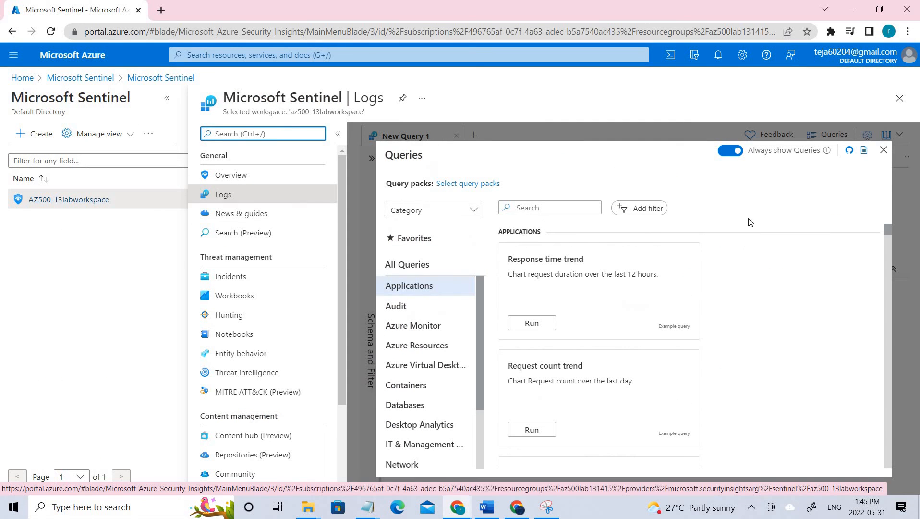
pyautogui.click(884, 150)
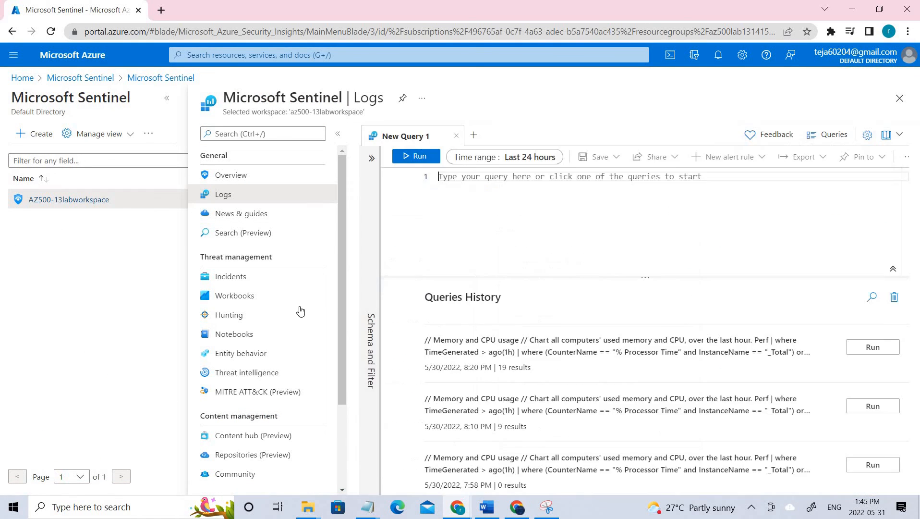
pyautogui.scroll(-3, 275, 325)
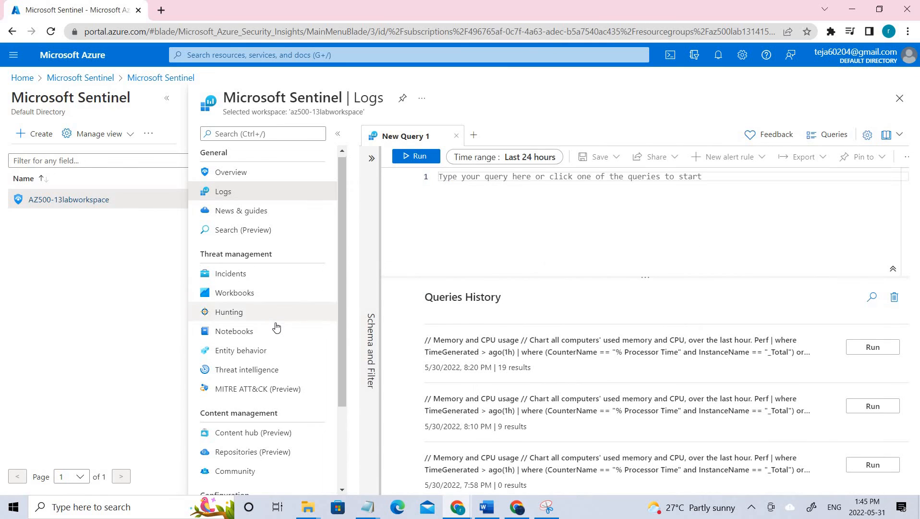
pyautogui.click(23, 77)
pyautogui.click(304, 137)
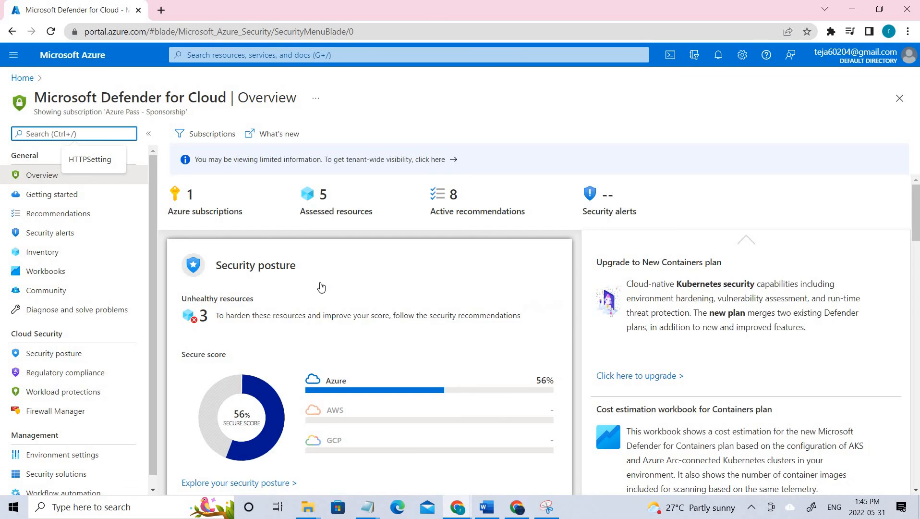
pyautogui.scroll(-3, 321, 287)
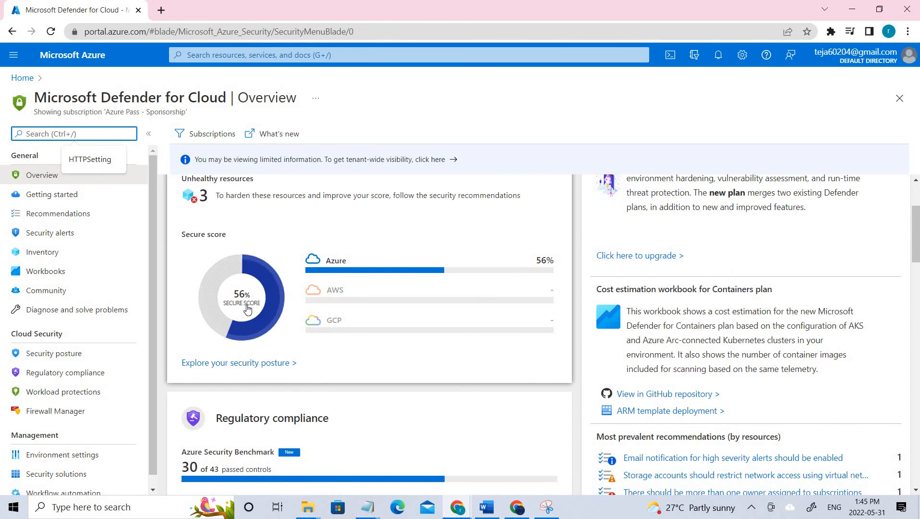
pyautogui.click(247, 308)
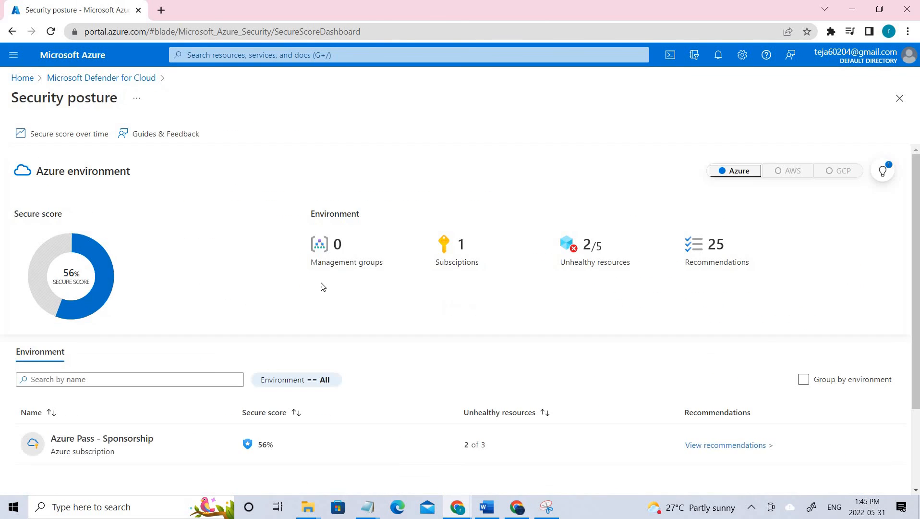
# - Open the 'Storage account should use a private link connection' recommendation under Restrict unauthorized network access
pyautogui.scroll(-2, 129, 328)
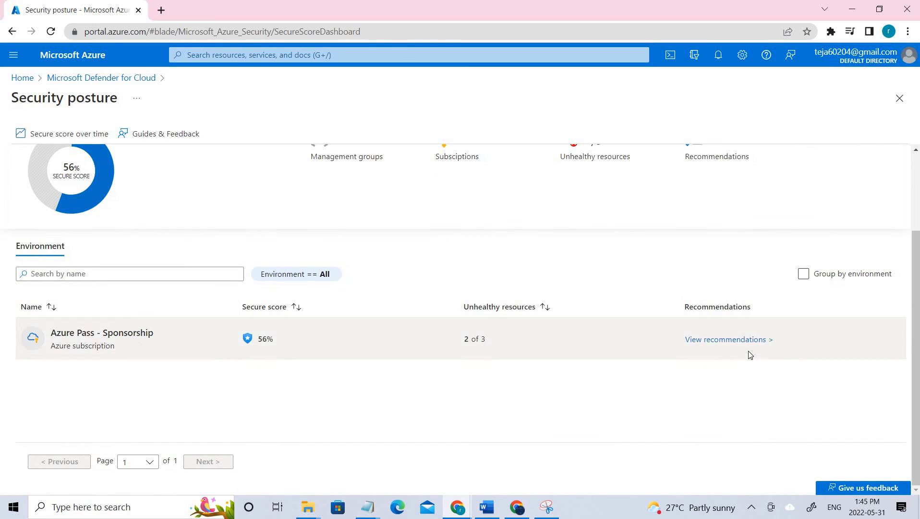
pyautogui.click(748, 342)
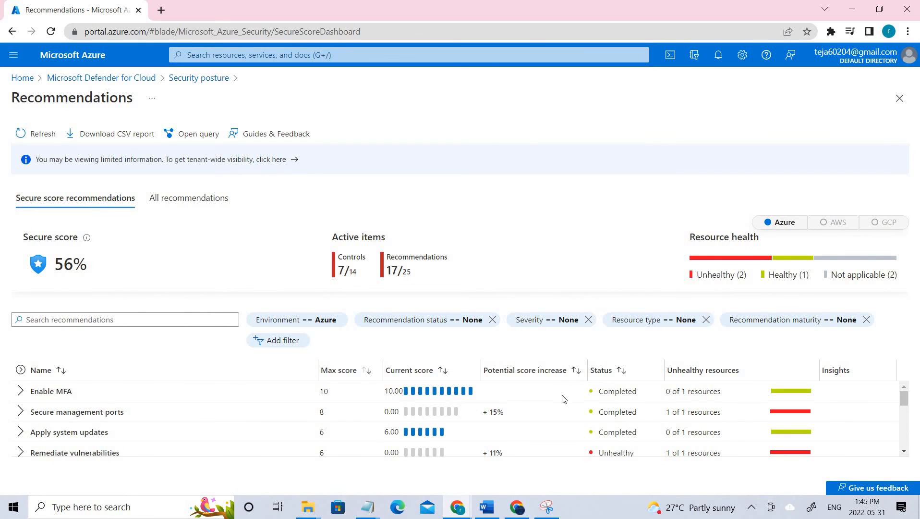
pyautogui.scroll(-3, 552, 406)
pyautogui.scroll(2, 515, 427)
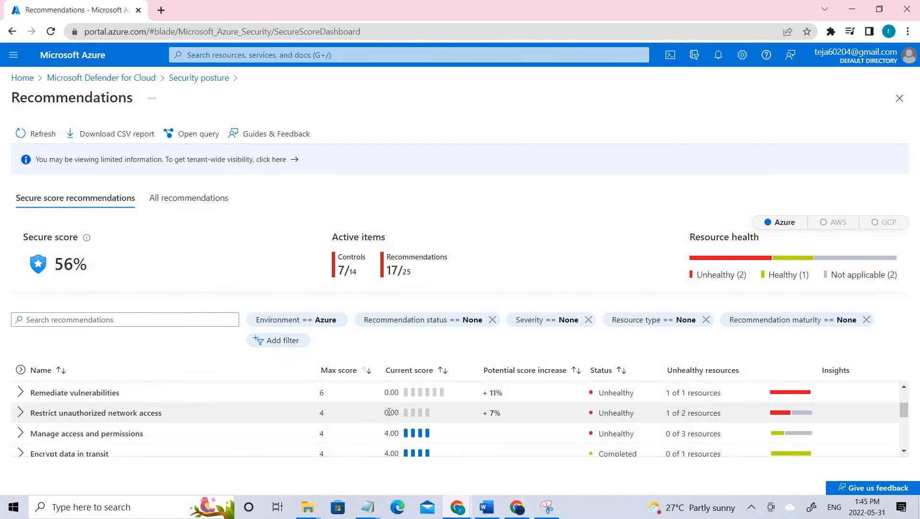
pyautogui.click(20, 413)
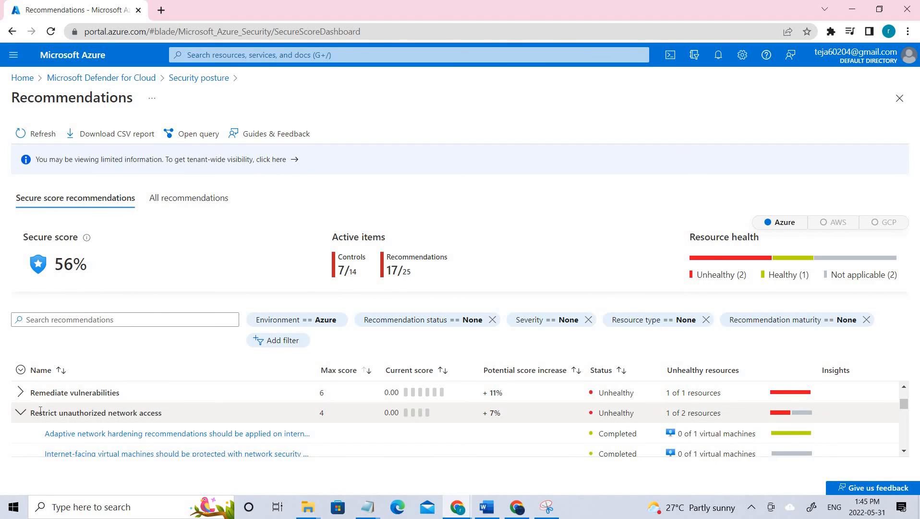
pyautogui.scroll(-2, 40, 409)
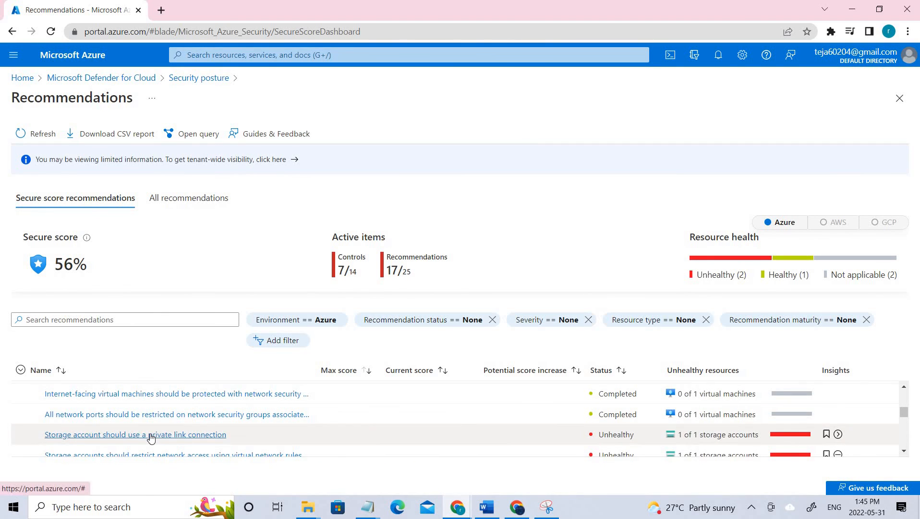
pyautogui.click(151, 435)
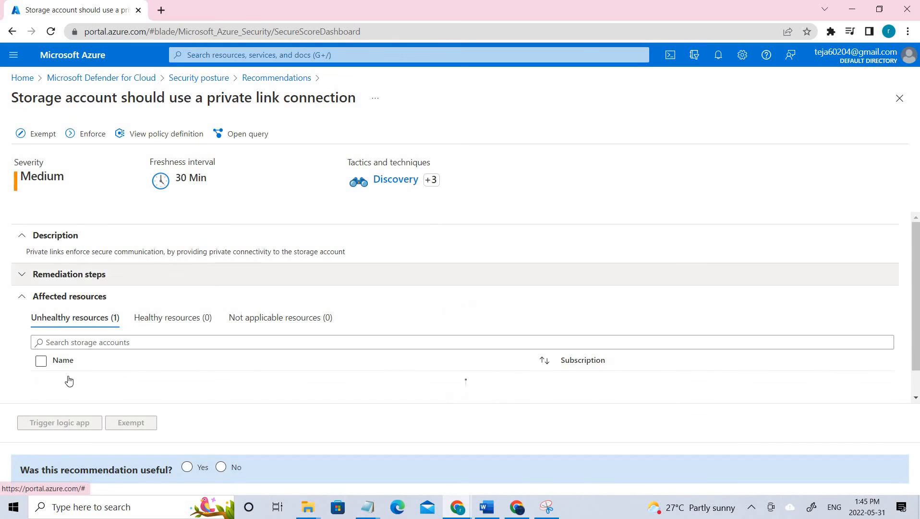
# - Exempt the unhealthy storage account from the private link recommendation as Mitigated, with a description
pyautogui.click(40, 383)
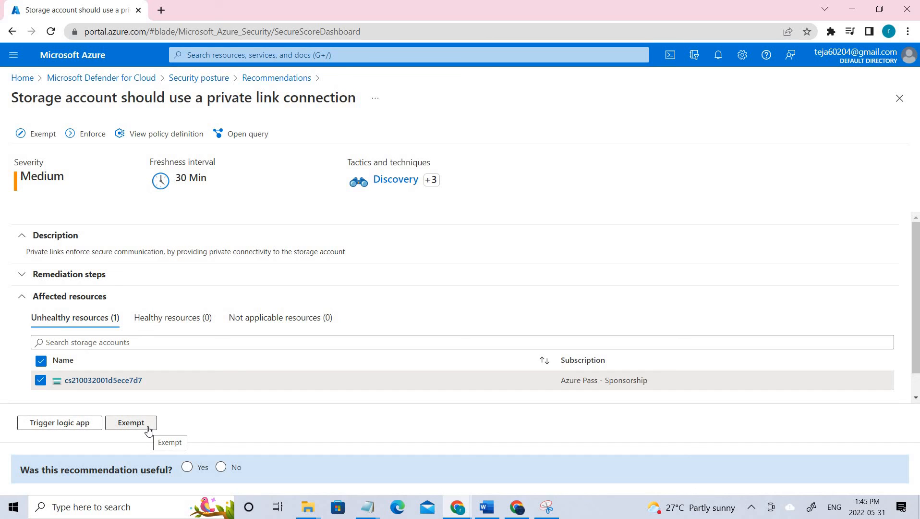
pyautogui.click(141, 427)
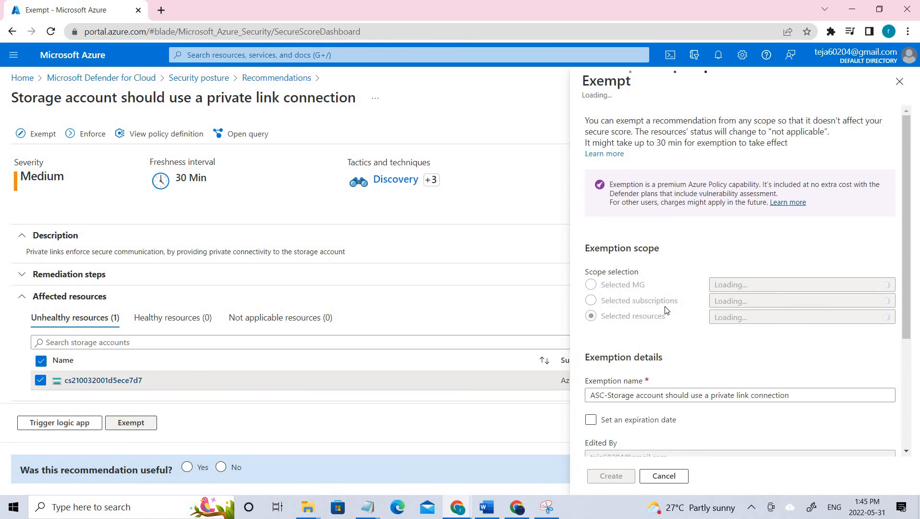
pyautogui.scroll(-4, 663, 350)
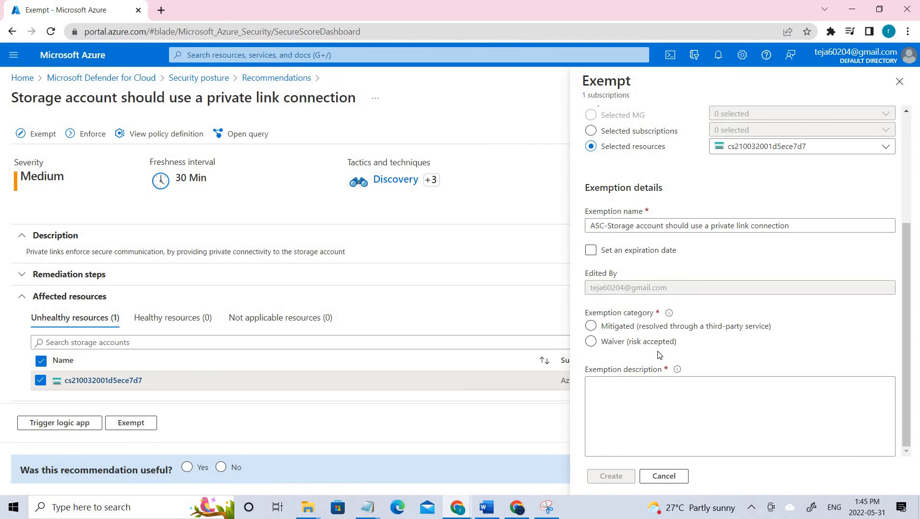
pyautogui.click(655, 347)
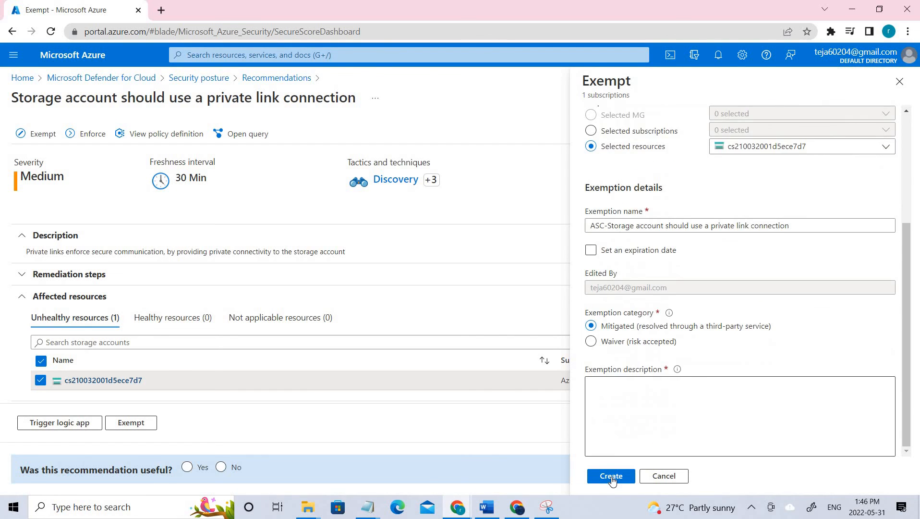
pyautogui.click(612, 477)
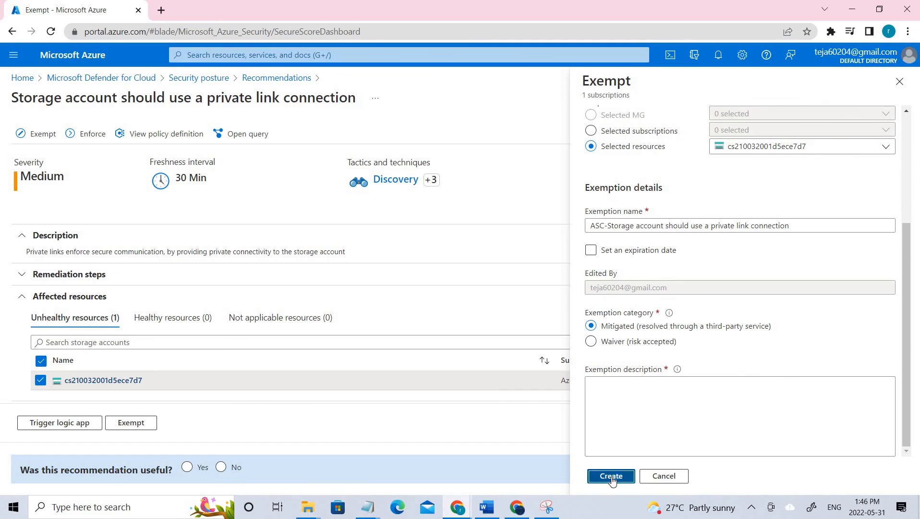
pyautogui.click(651, 404)
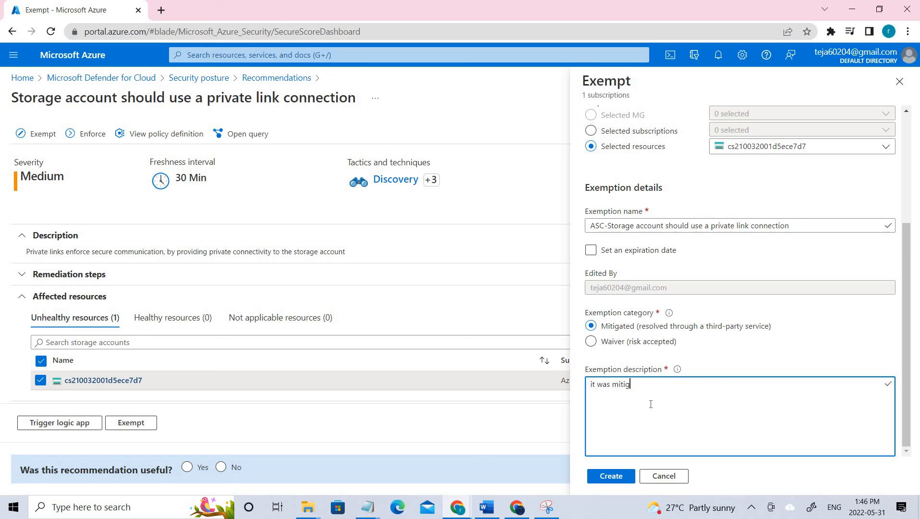
pyautogui.click(627, 481)
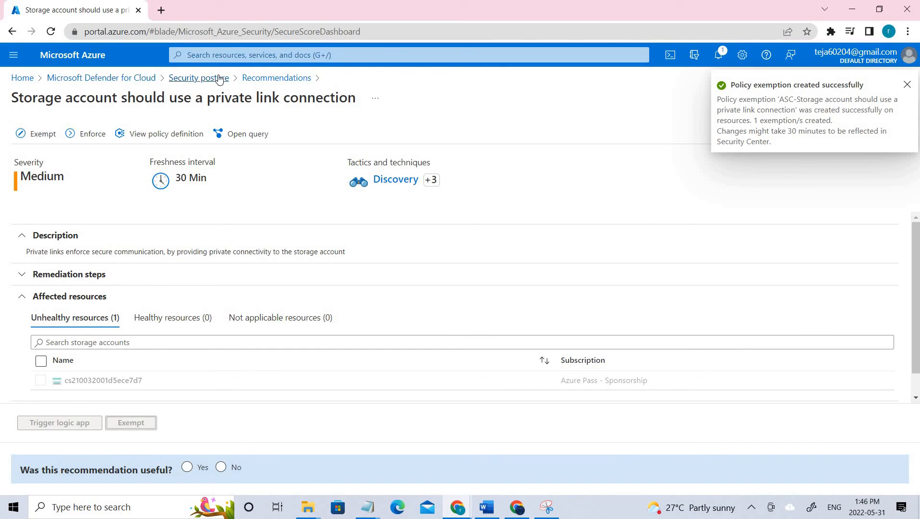
# - Refresh the recommendations and show all of them grouped by severity
pyautogui.click(246, 77)
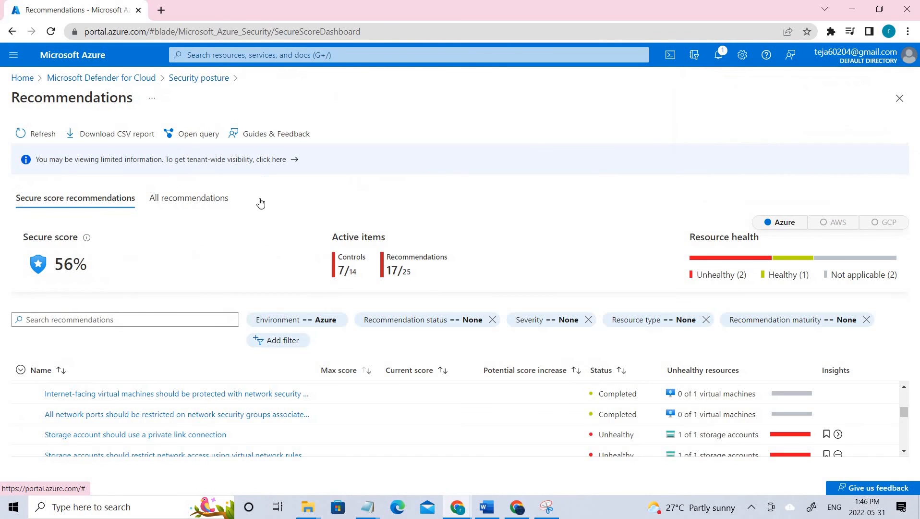
pyautogui.click(33, 135)
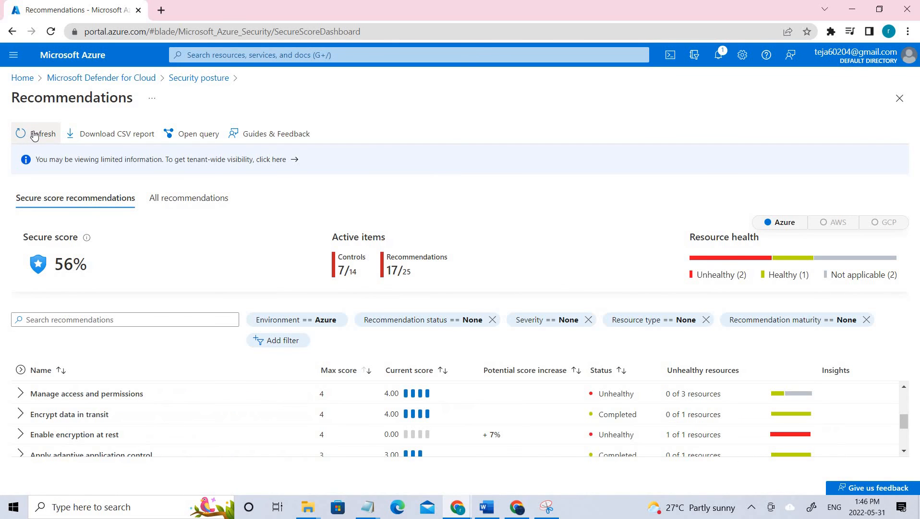
pyautogui.click(216, 200)
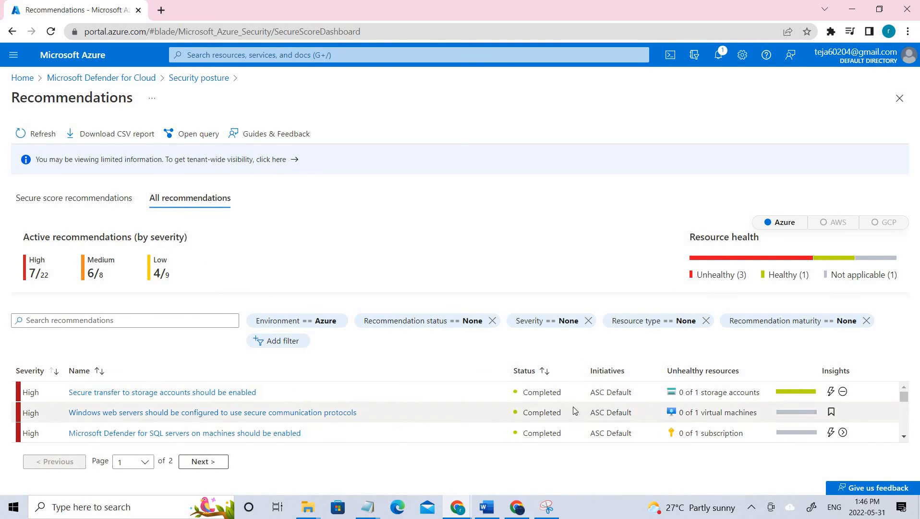
pyautogui.scroll(-2, 317, 413)
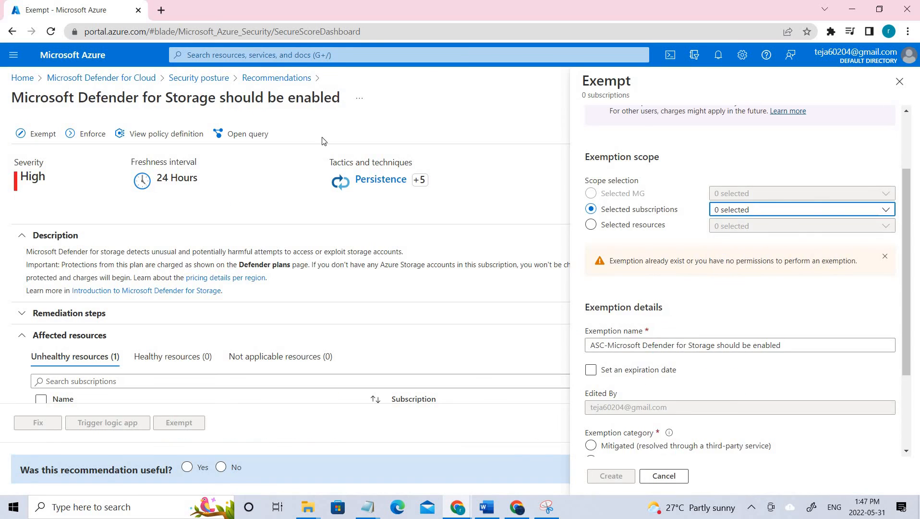
# - Close the unsaved exemption form and return to the recommendations list
pyautogui.click(900, 81)
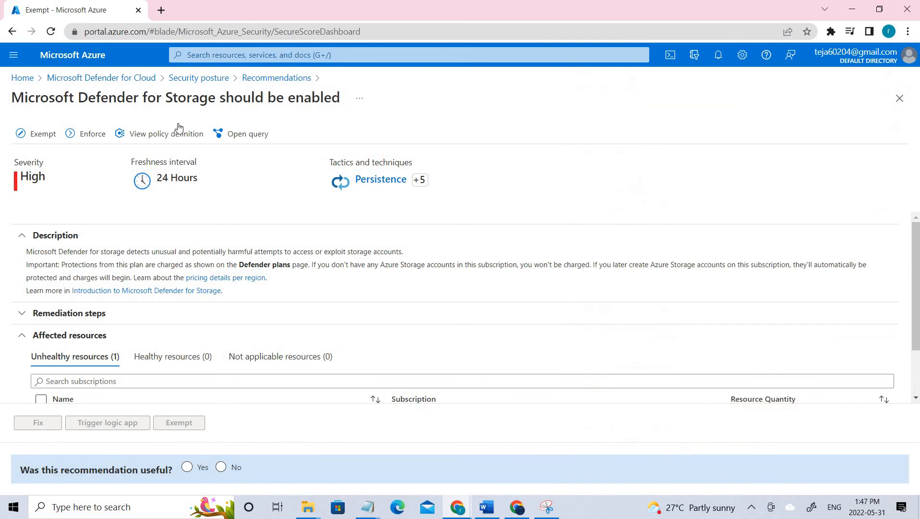
pyautogui.click(267, 78)
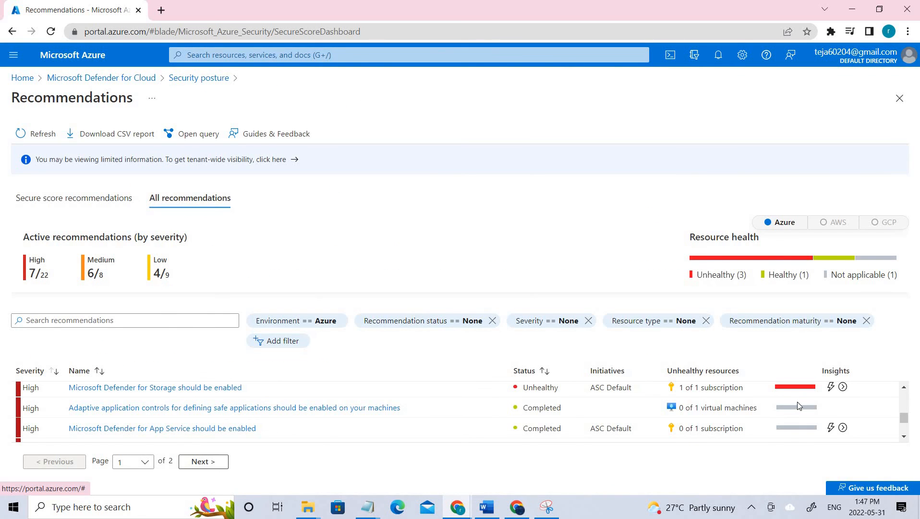
pyautogui.scroll(-4, 796, 406)
# - Filter the recommendations list to show only High severity items
pyautogui.scroll(3, 793, 407)
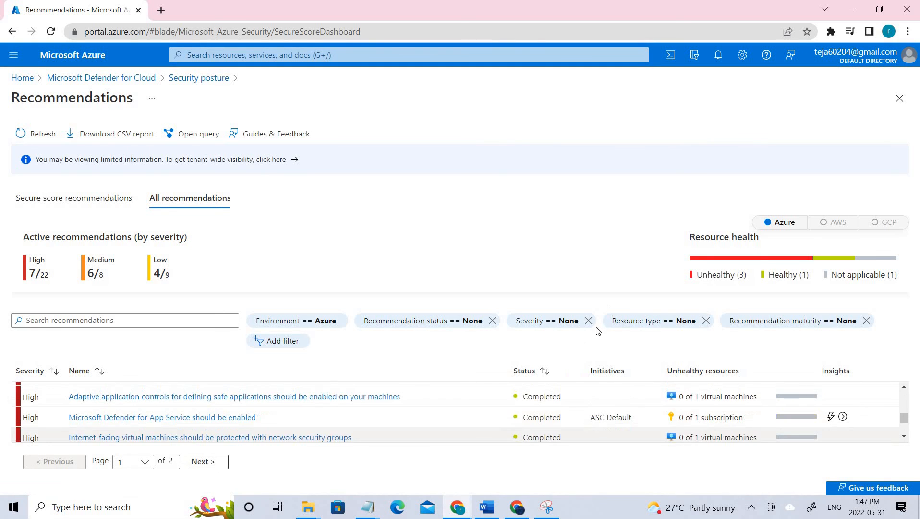
pyautogui.scroll(1, 617, 393)
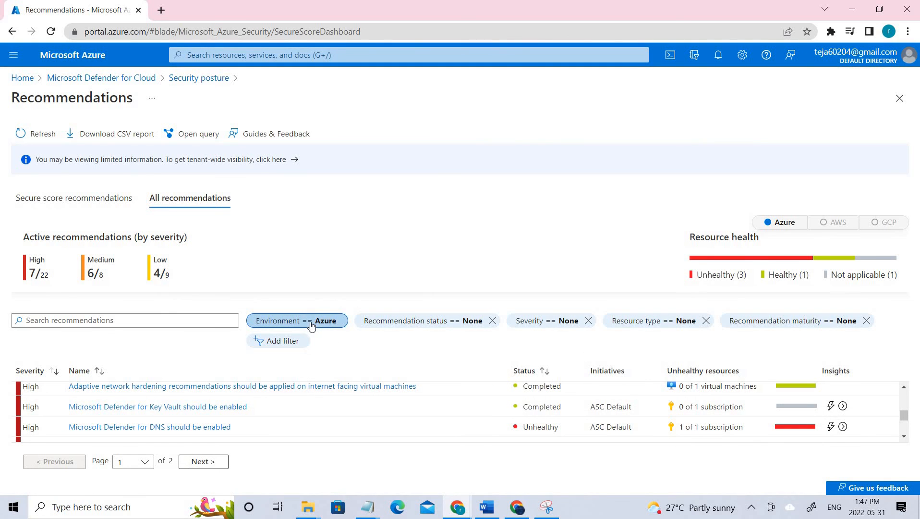
pyautogui.click(418, 326)
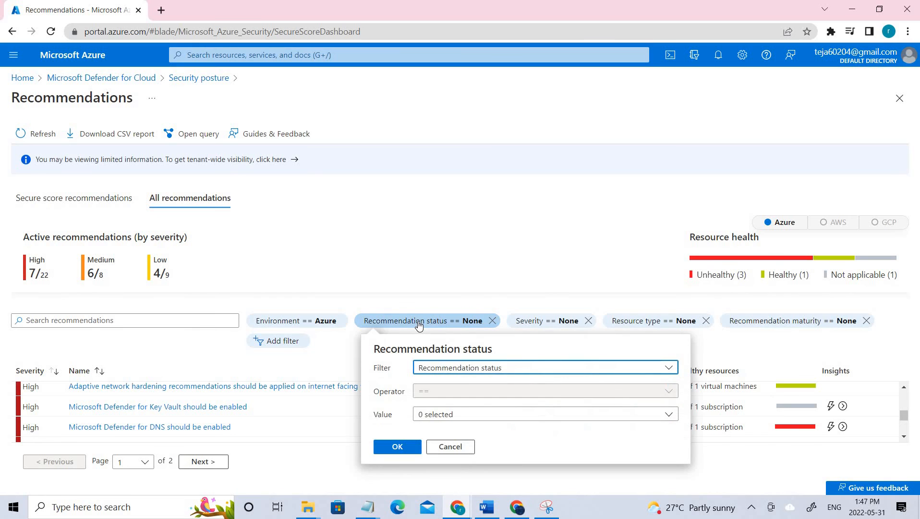
pyautogui.click(548, 321)
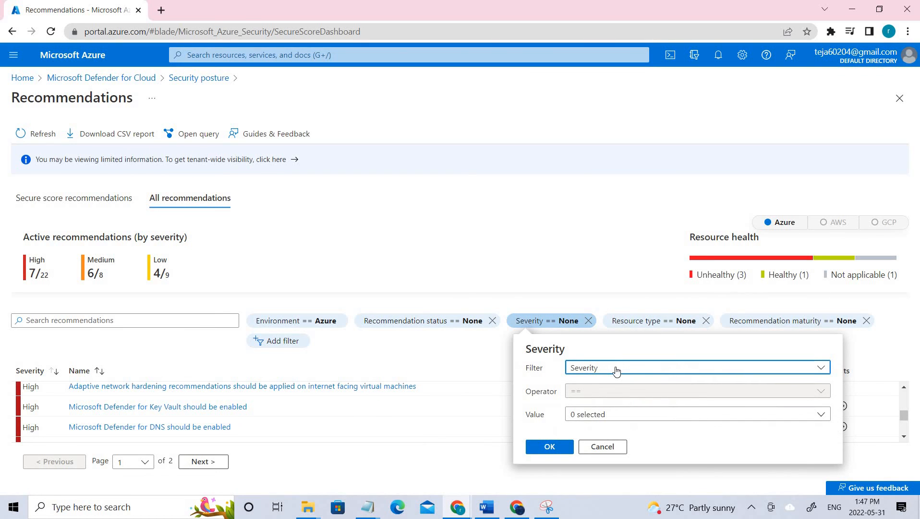
pyautogui.click(617, 371)
pyautogui.click(634, 422)
pyautogui.click(633, 418)
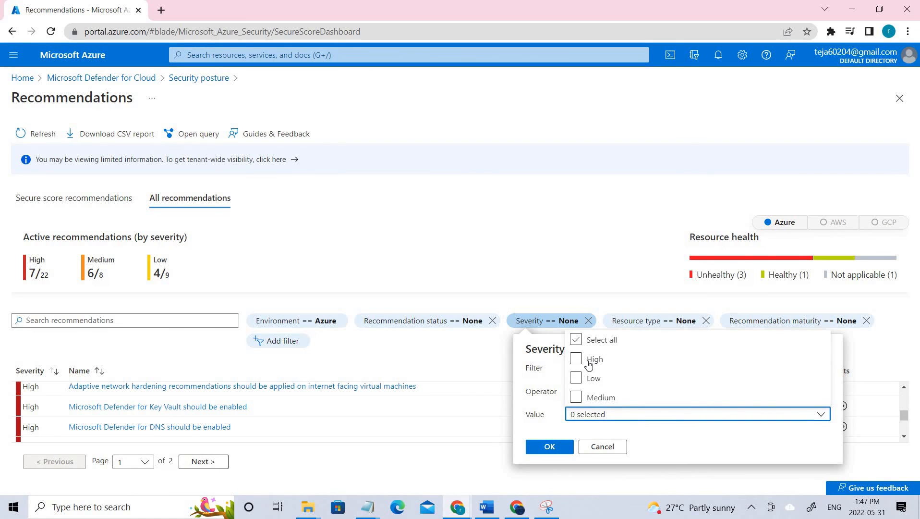
pyautogui.click(589, 364)
pyautogui.click(551, 447)
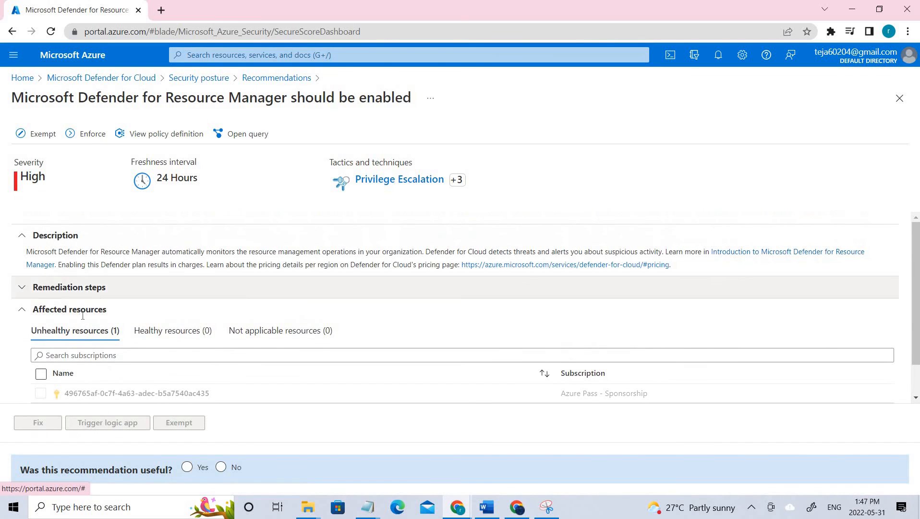
# - Exempt the subscription from the Defender for Resource Manager recommendation as Mitigated, with a description
pyautogui.scroll(-1, 83, 315)
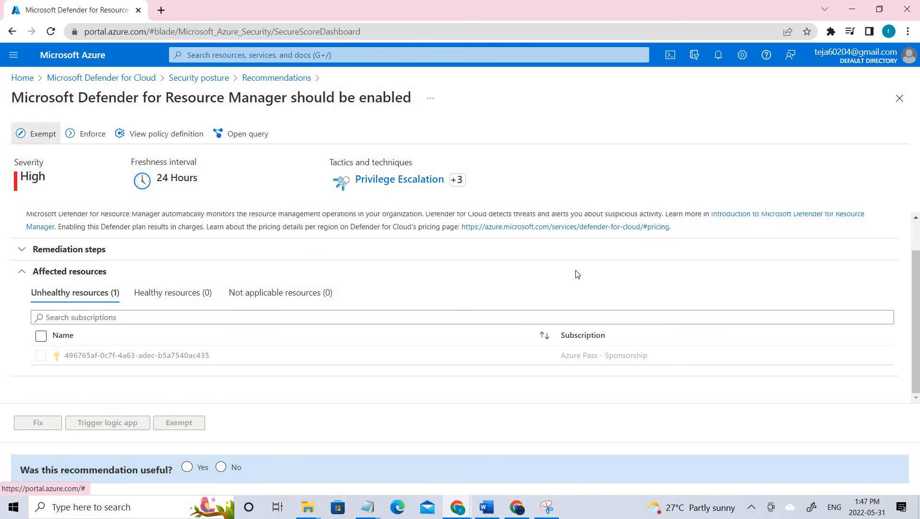
pyautogui.scroll(-3, 670, 360)
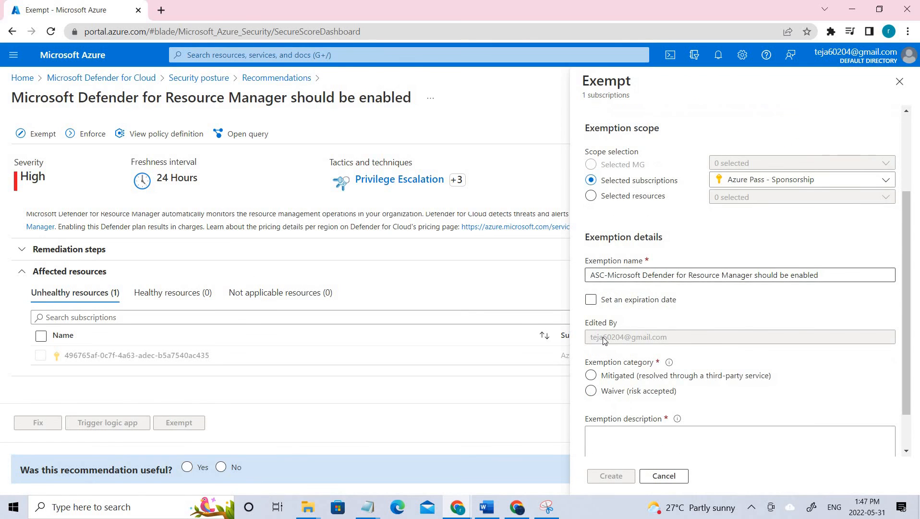
pyautogui.click(594, 378)
pyautogui.click(663, 439)
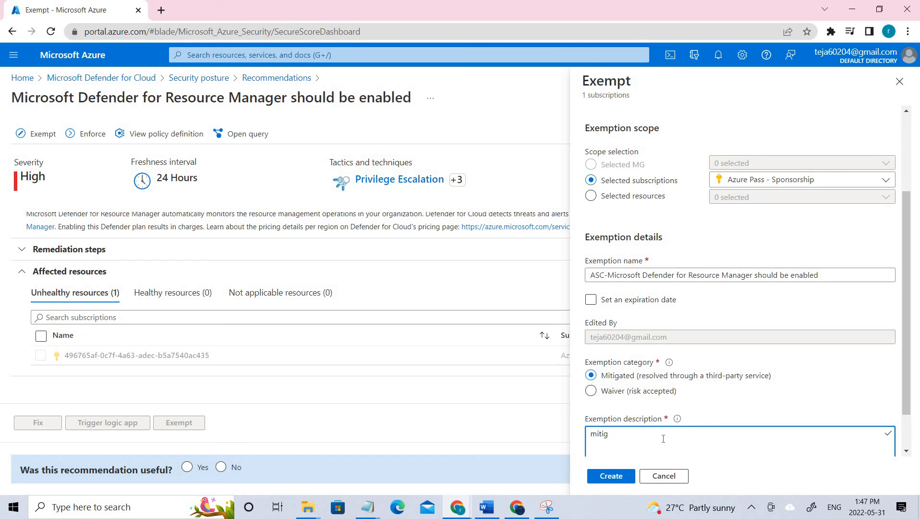
pyautogui.hotkey('ctrl', 'a')
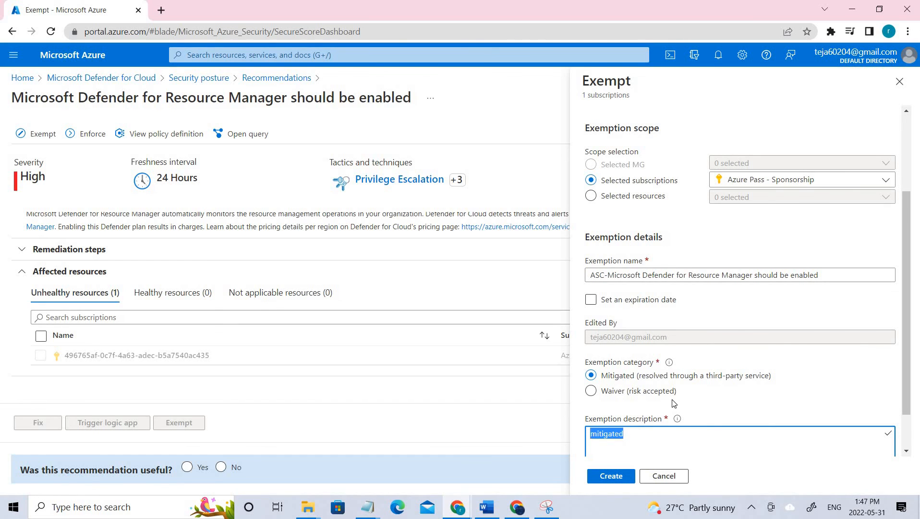
pyautogui.click(610, 476)
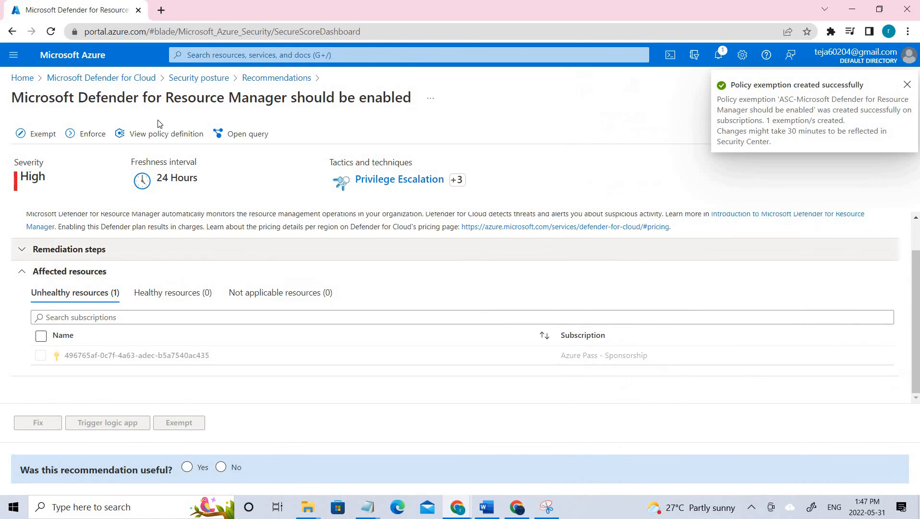
pyautogui.click(259, 81)
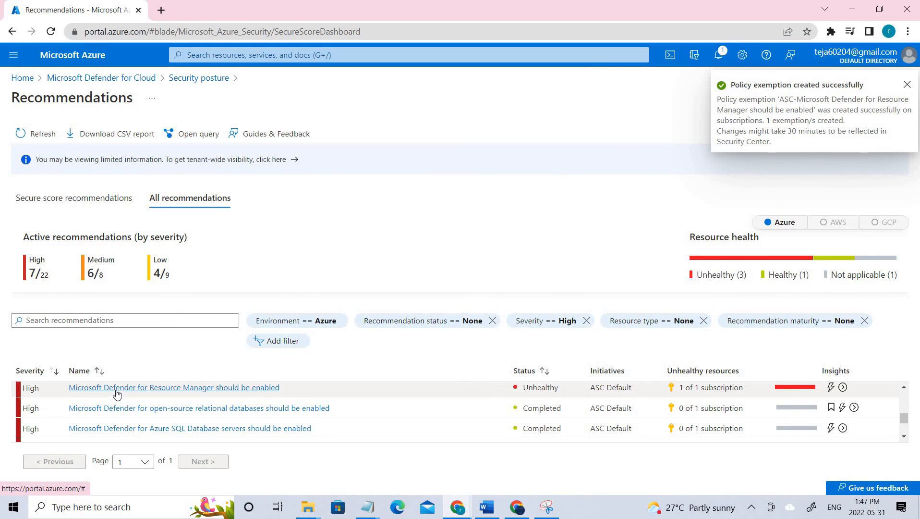
# - Confirm myVM shows as Resolved in the endpoint protection recommendation, then return Home
pyautogui.click(31, 133)
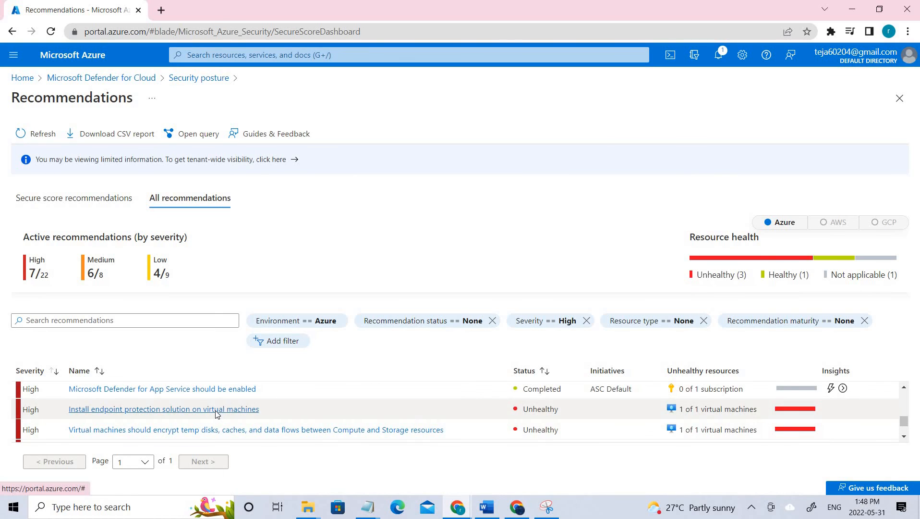
pyautogui.click(213, 409)
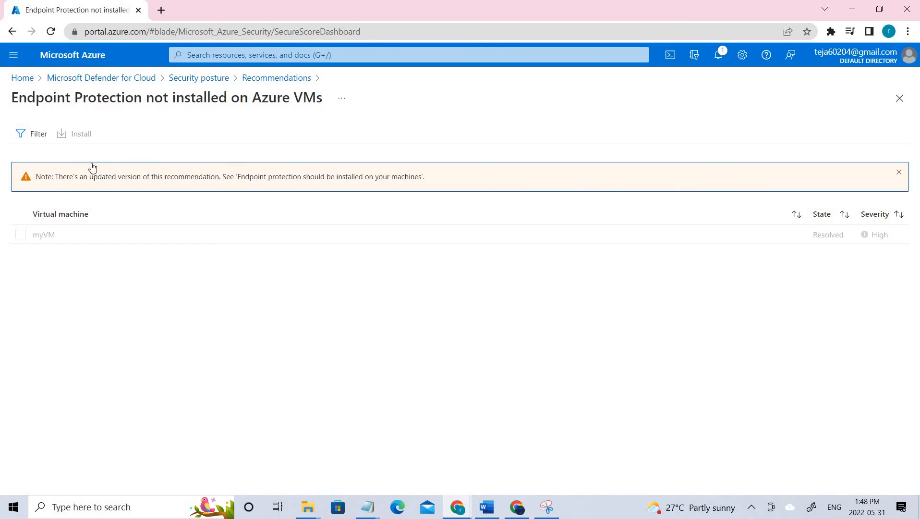
pyautogui.moveTo(55, 229); pyautogui.dragTo(43, 236)
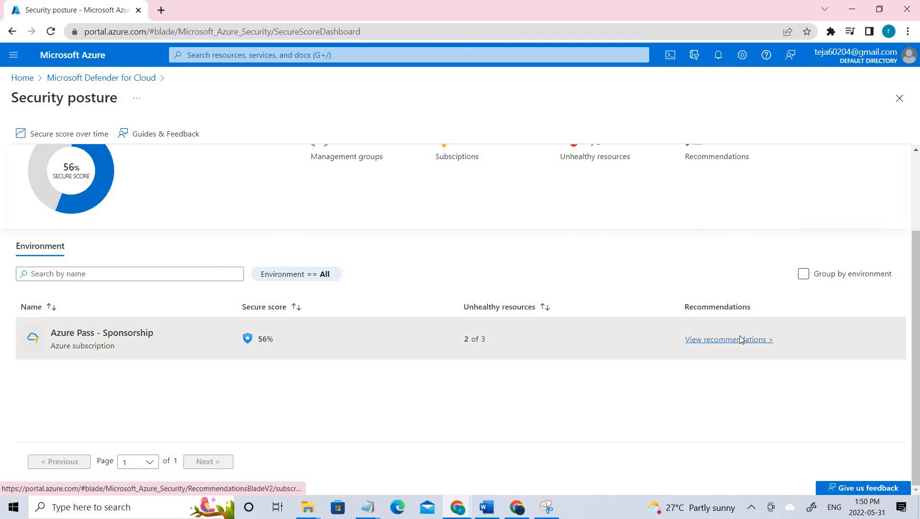
pyautogui.click(739, 339)
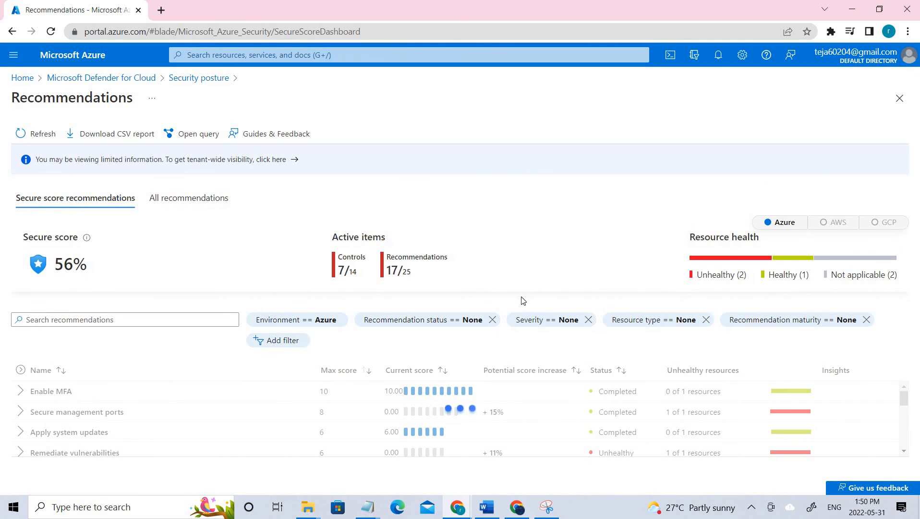
pyautogui.click(26, 79)
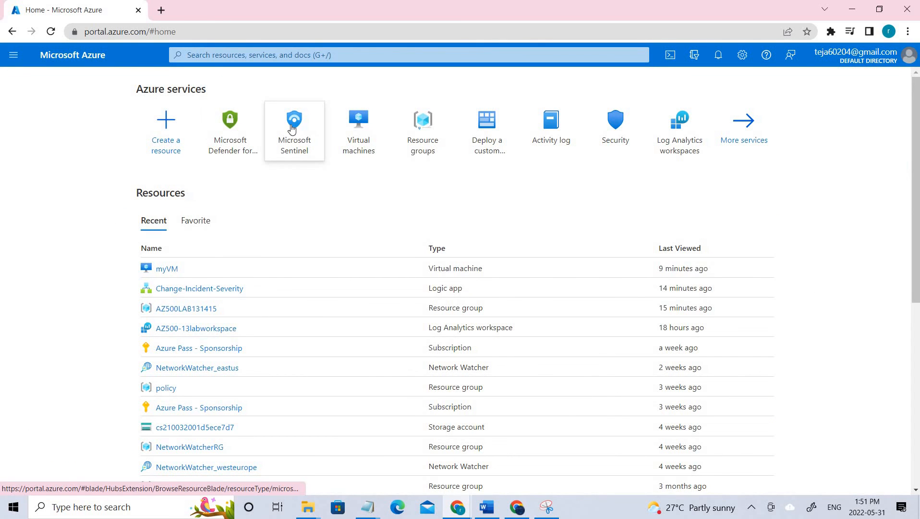
# - Open the AZ500-13labworkspace workspace from the Microsoft Sentinel list
pyautogui.click(291, 129)
pyautogui.click(61, 161)
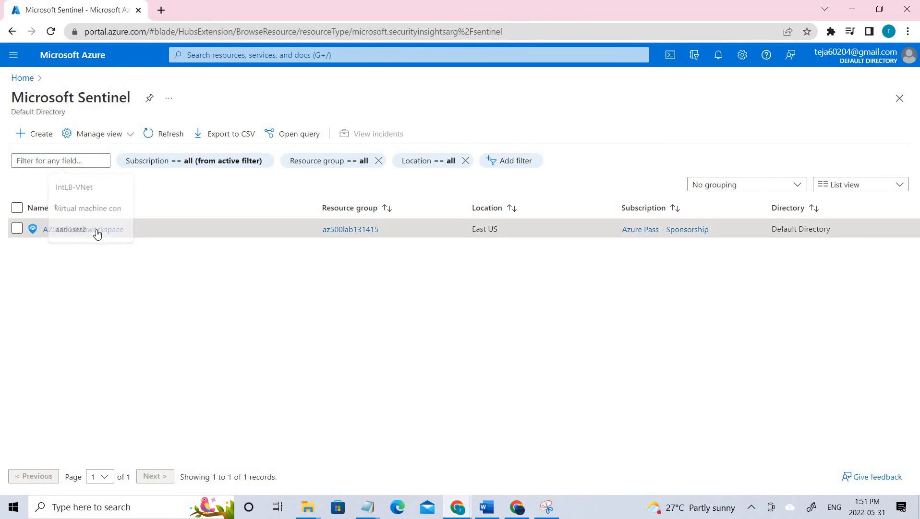
pyautogui.click(97, 233)
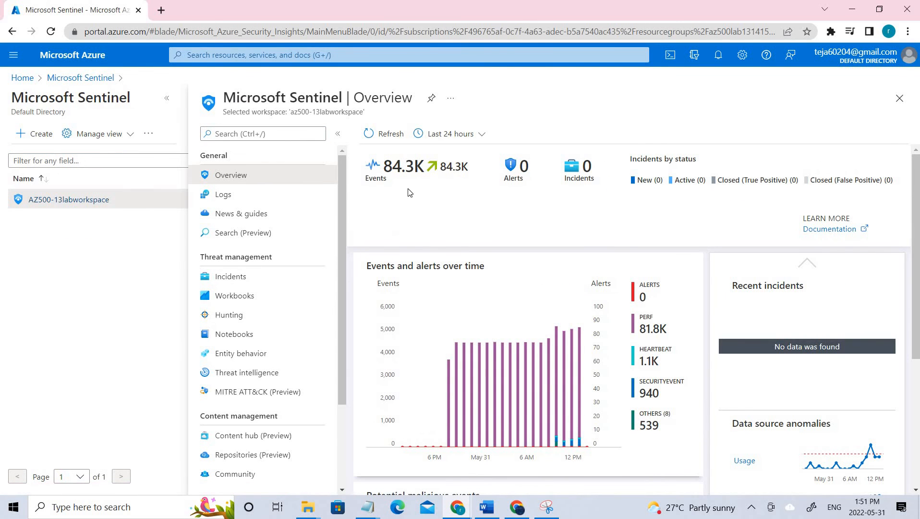
# - Refresh the workspace overview, try then cancel a custom time range, and open Logs
pyautogui.tripleClick(463, 168)
pyautogui.click(405, 133)
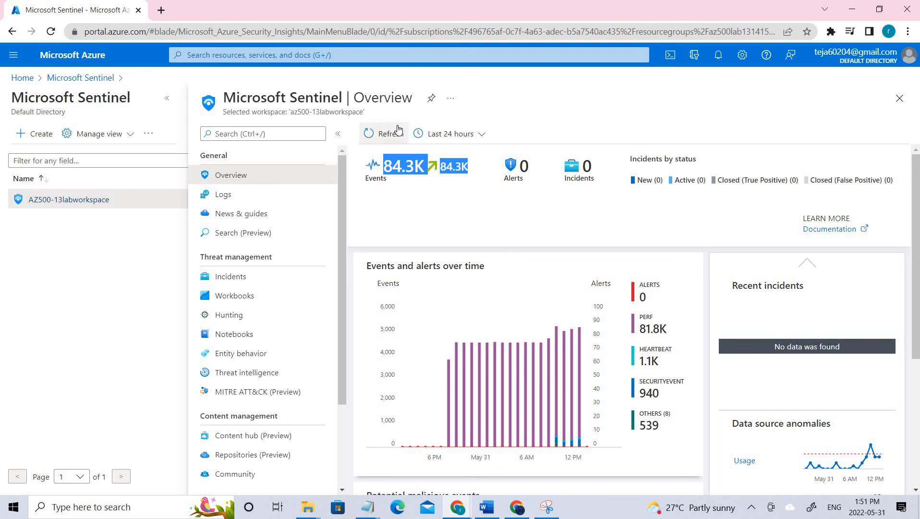
pyautogui.click(456, 138)
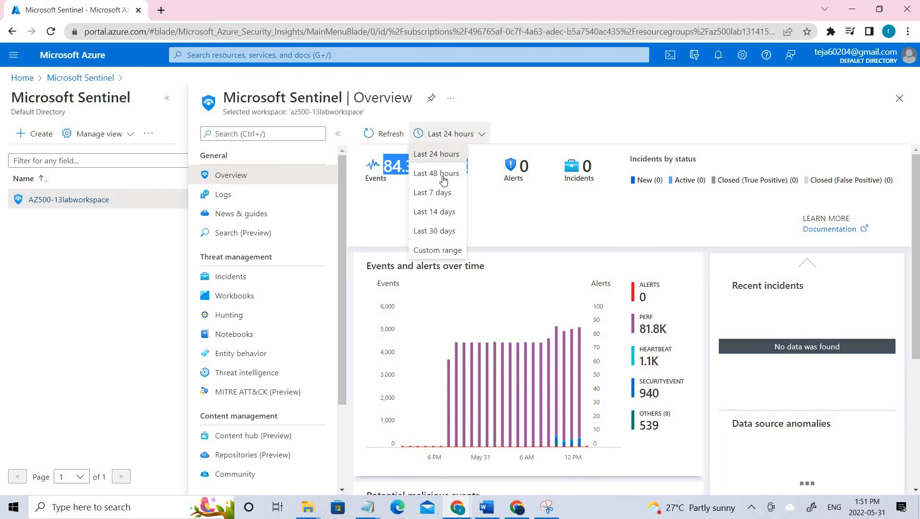
pyautogui.click(438, 251)
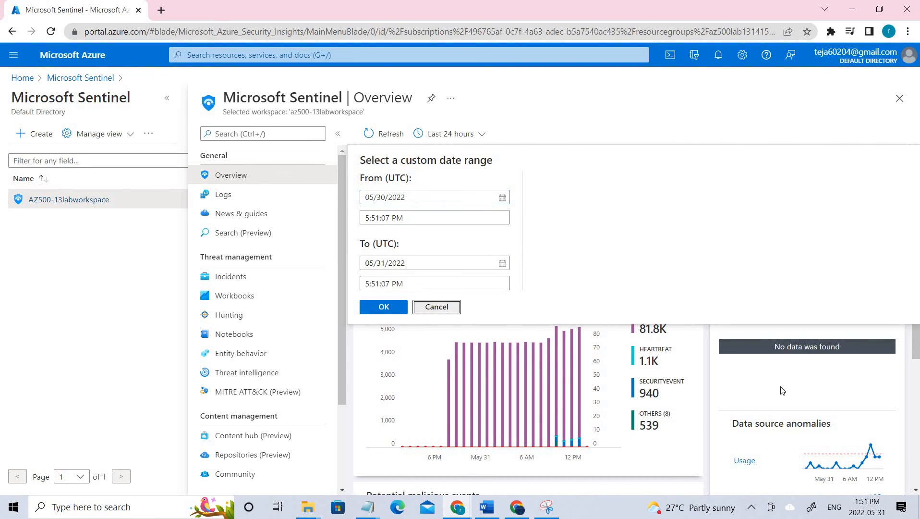
pyautogui.click(438, 307)
pyautogui.scroll(-4, 798, 371)
pyautogui.scroll(4, 796, 366)
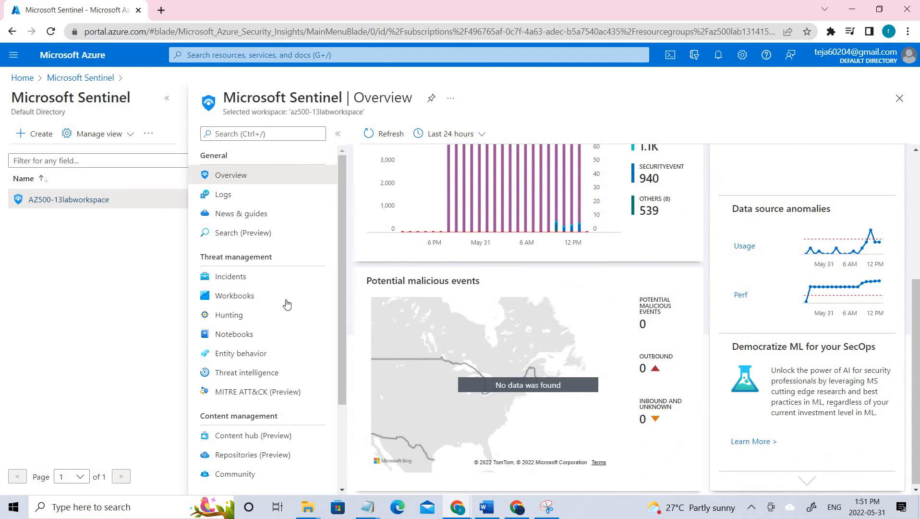
pyautogui.click(249, 203)
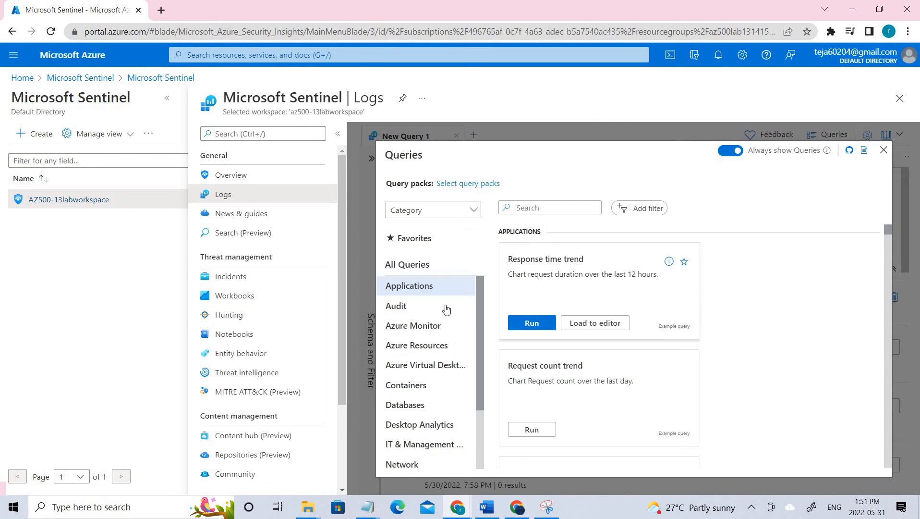
# - Close the query gallery, browse Automation and News & guides, then close the workspace
pyautogui.scroll(-2, 442, 449)
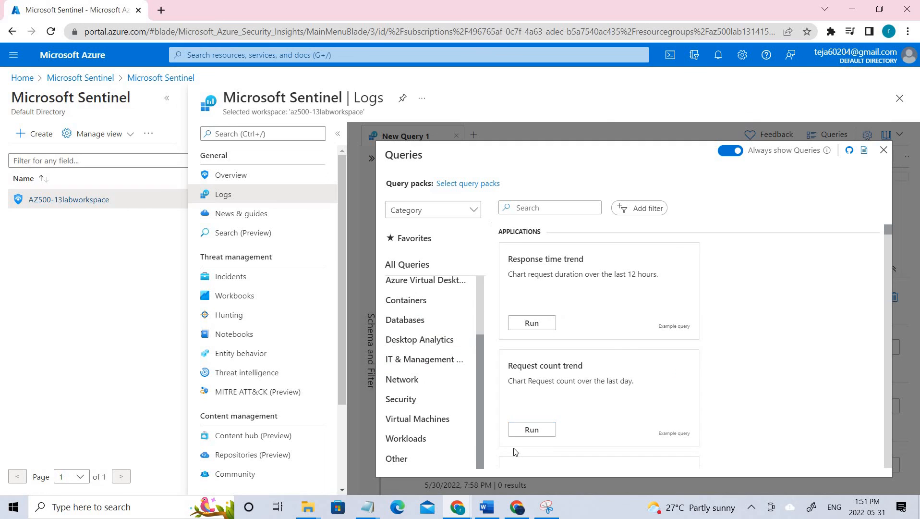
pyautogui.click(884, 150)
pyautogui.scroll(-3, 255, 370)
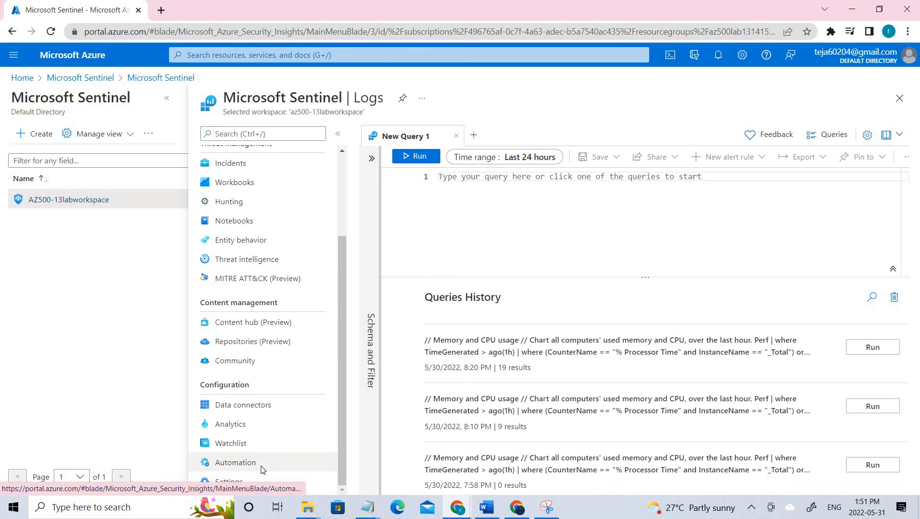
pyautogui.click(261, 469)
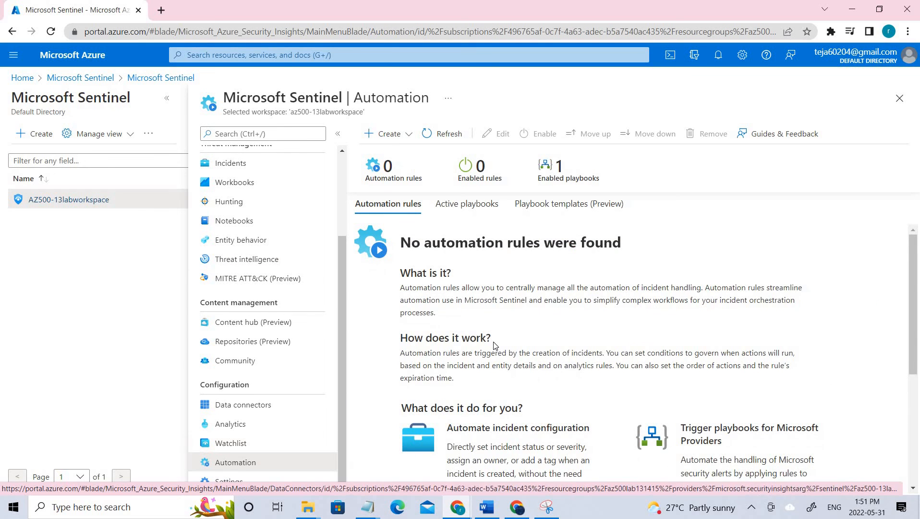
pyautogui.scroll(-4, 494, 344)
pyautogui.scroll(4, 494, 344)
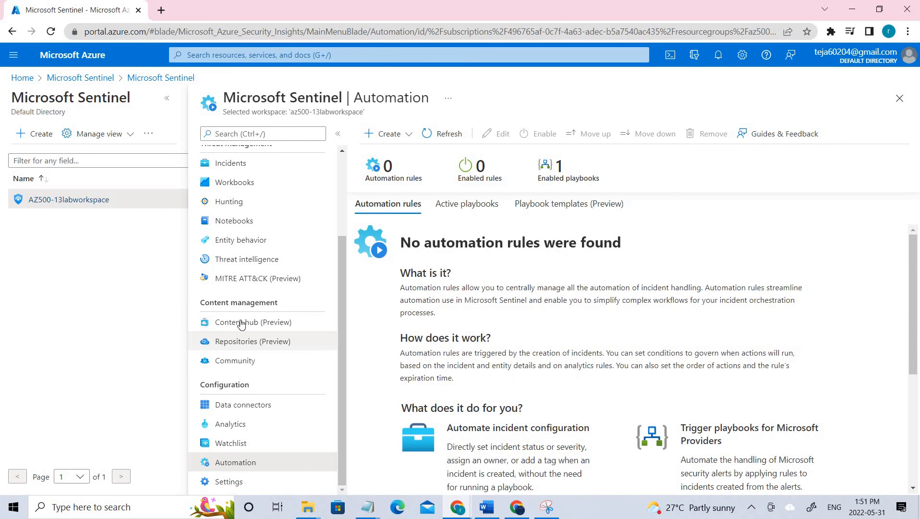
pyautogui.scroll(3, 241, 325)
pyautogui.click(259, 214)
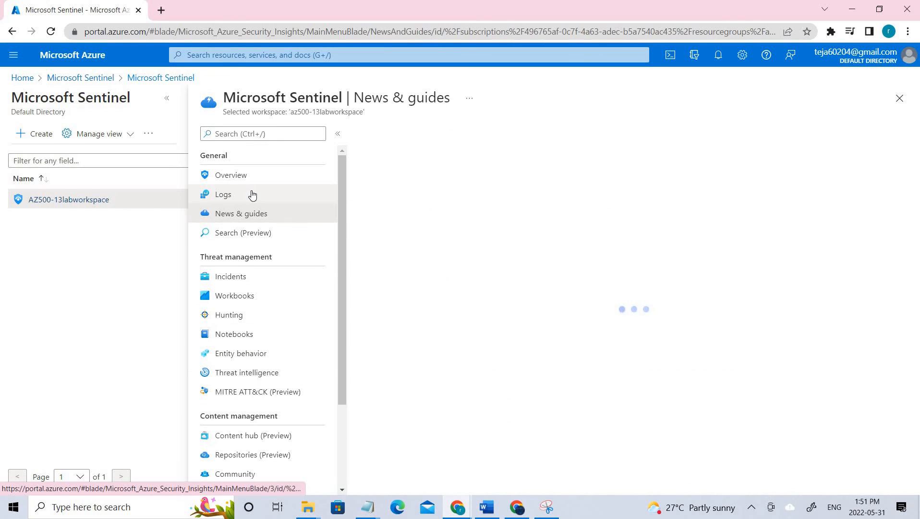
pyautogui.click(252, 194)
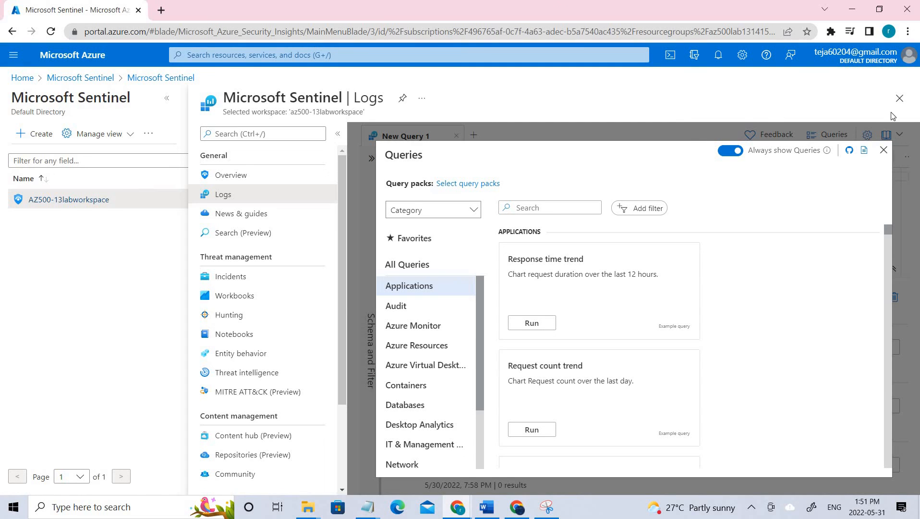
pyautogui.click(900, 98)
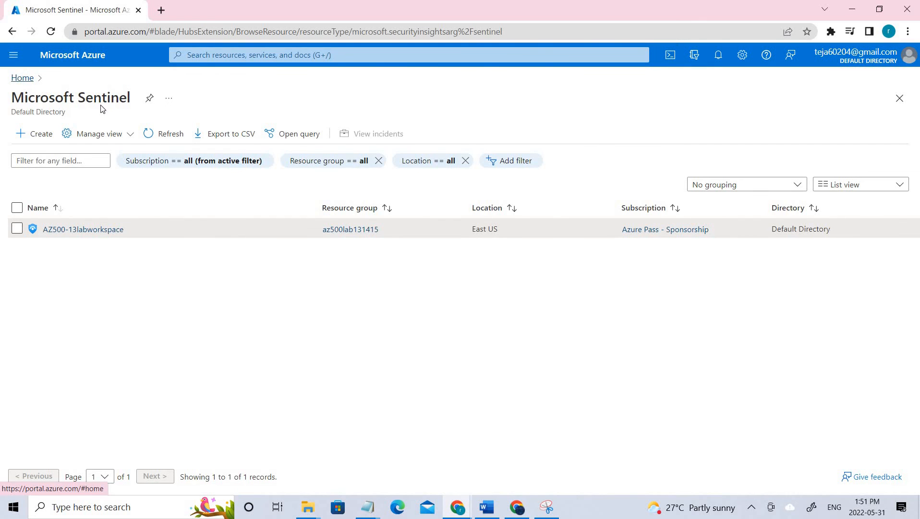
# - Review the 18 resources in the AZ500LAB131415 resource group, then close it
pyautogui.click(21, 78)
pyautogui.doubleClick(43, 198)
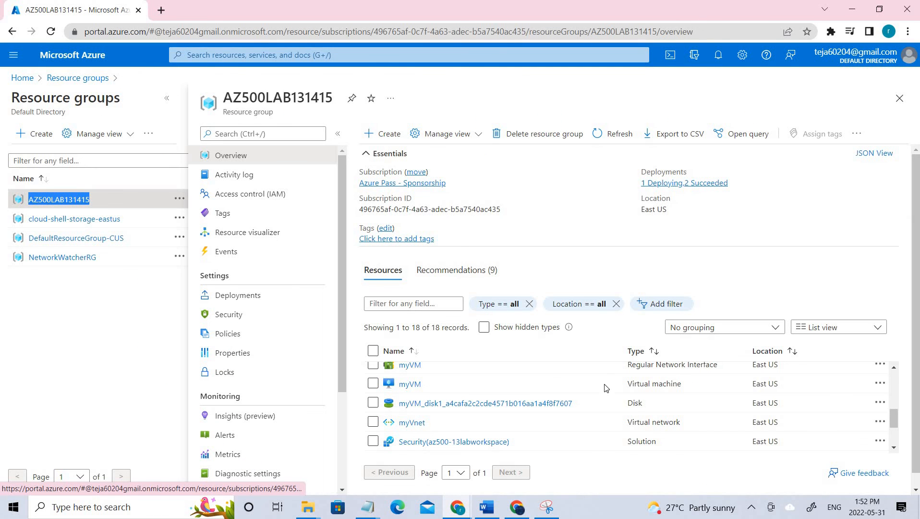
pyautogui.scroll(-3, 605, 387)
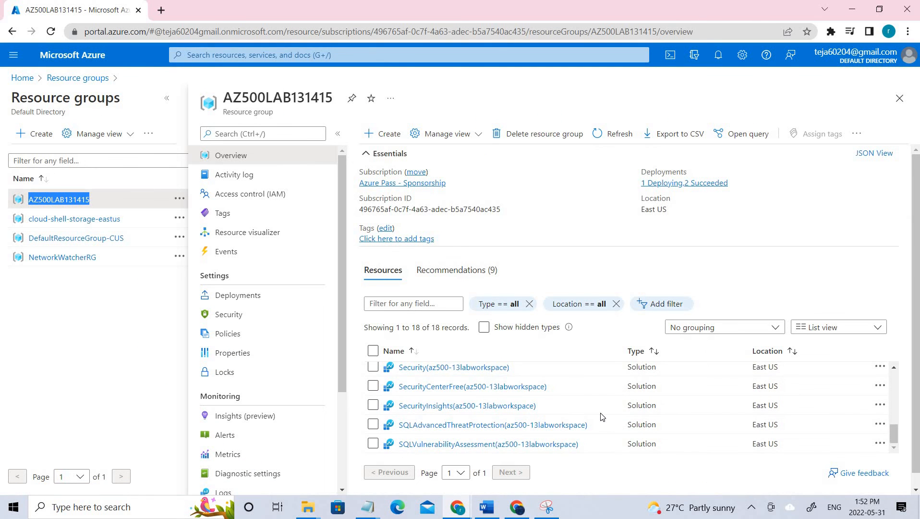
pyautogui.scroll(5, 602, 416)
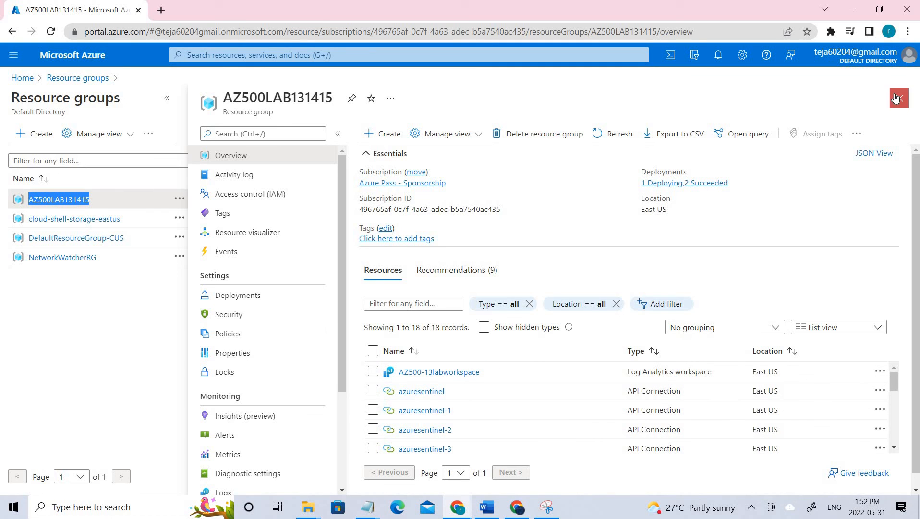
pyautogui.click(896, 99)
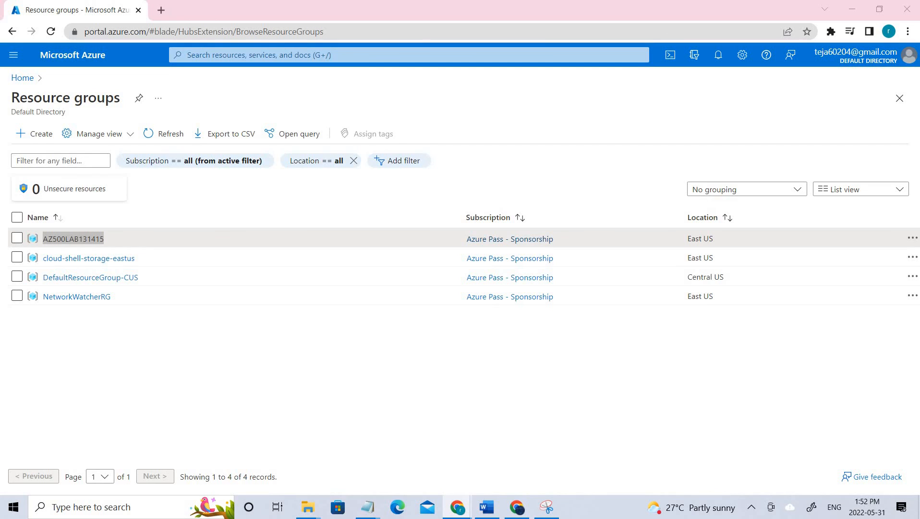
# - In a PowerShell Cloud Shell, enter Remove-AzResourceGroup -Name "AZ500LAB131415" -Force -AsJob
pyautogui.click(672, 56)
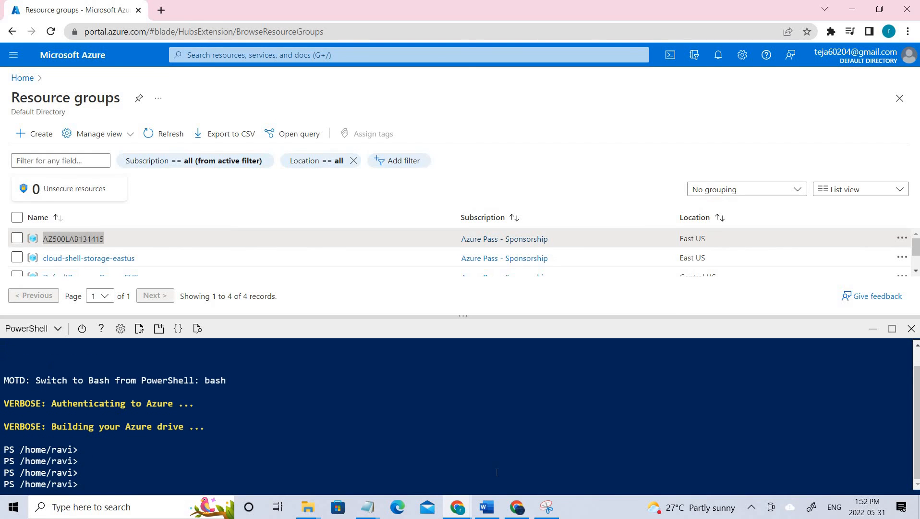
pyautogui.write('Remove-AzResourceGroup -Name "AZ500LAB131415" -Force -AsJob')
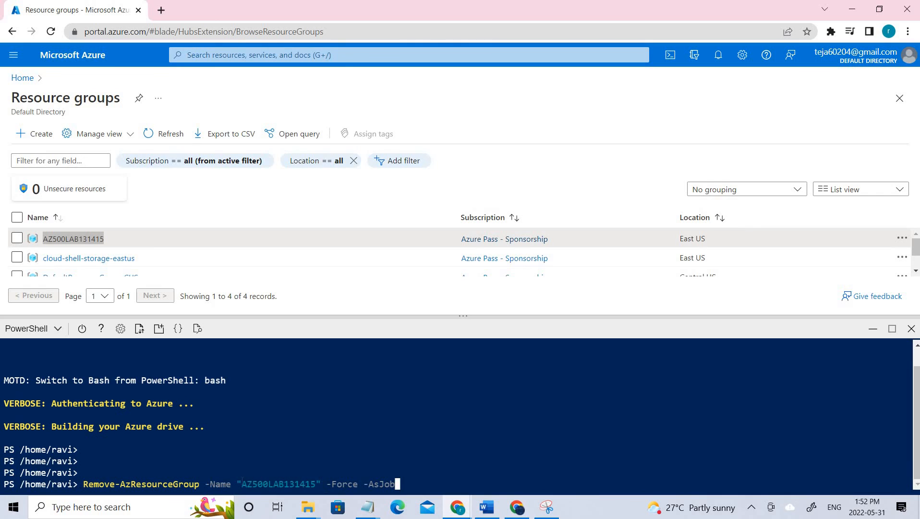
pyautogui.moveTo(321, 482); pyautogui.dragTo(233, 479)
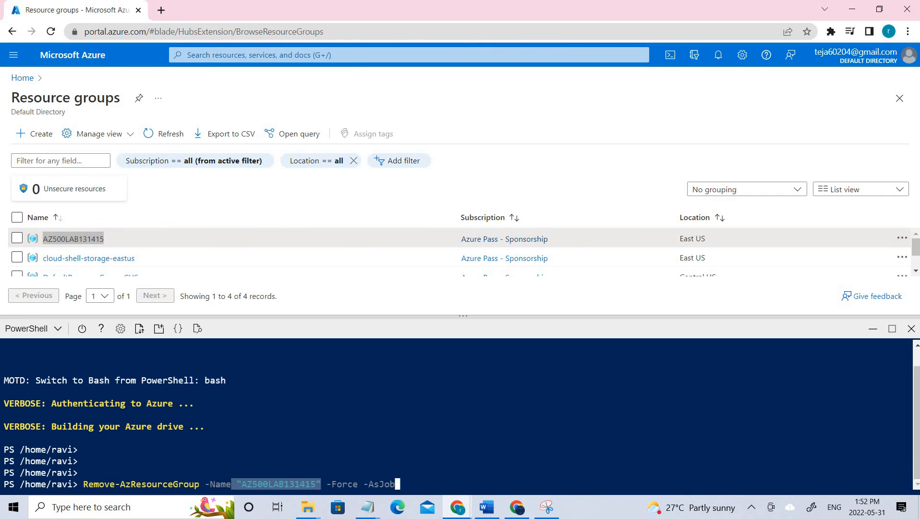